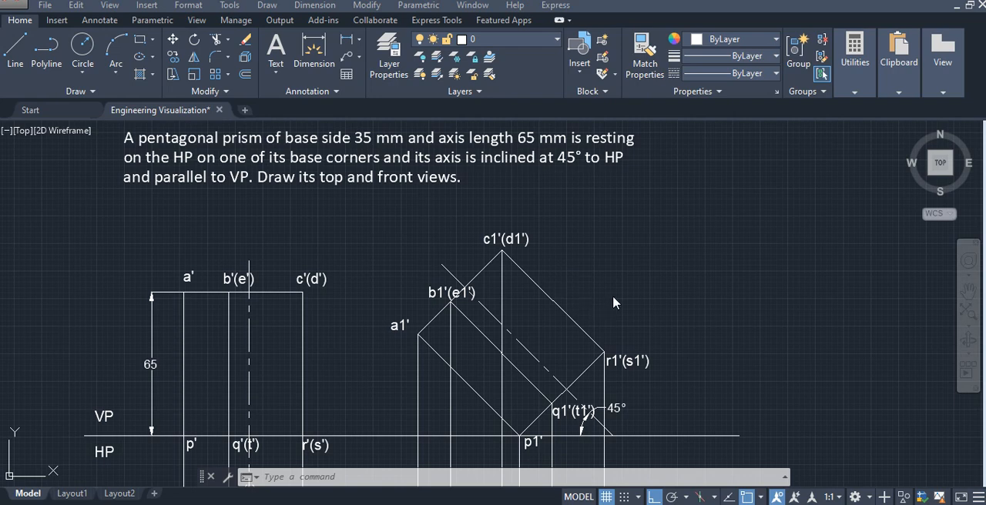
- Draw a horizontal reference line to the right of the finished prism views, level with their existing VP/HP line
{"action": "scroll", "coordinate": [614, 299], "scroll_direction": "down", "scroll_amount": 2}
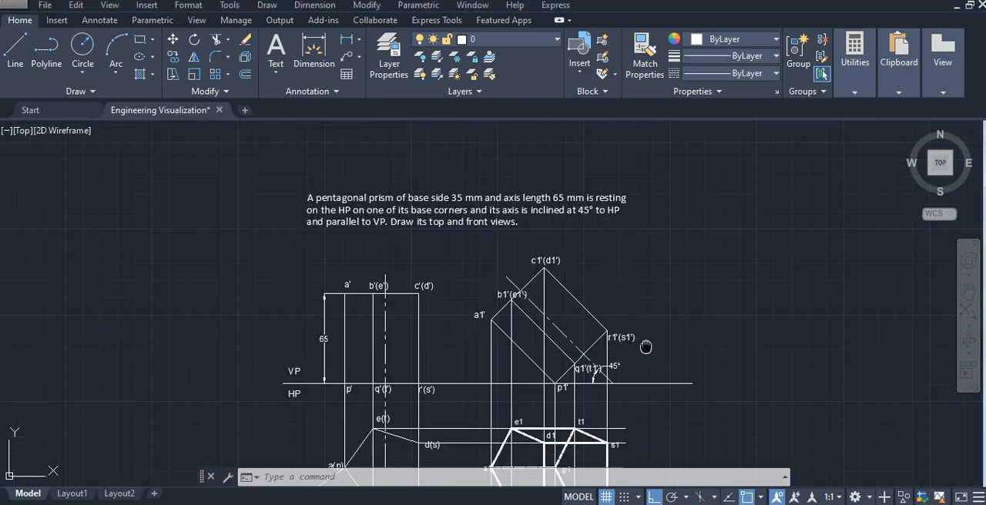
{"action": "middle_click_drag", "start_coordinate": [645, 342], "coordinate": [554, 245]}
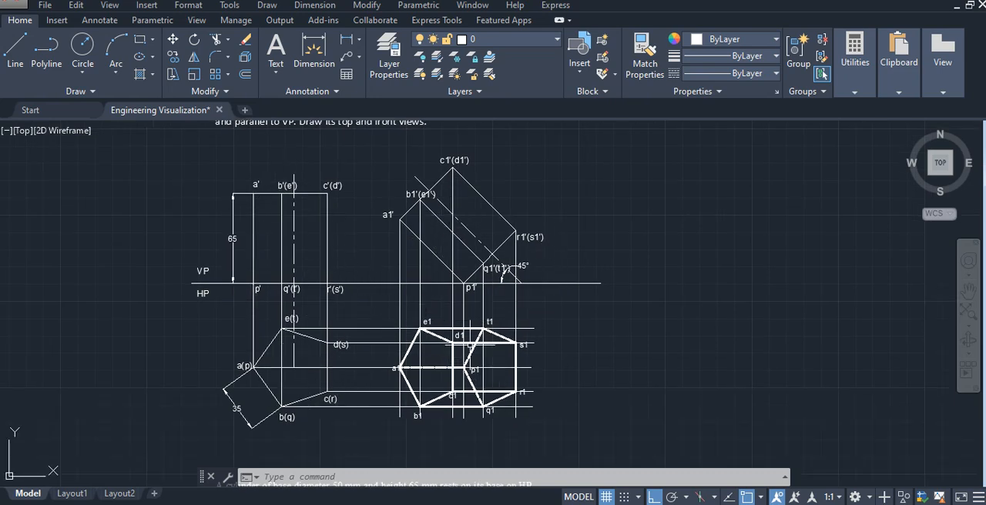
{"action": "scroll", "coordinate": [460, 409], "scroll_direction": "up", "scroll_amount": 2}
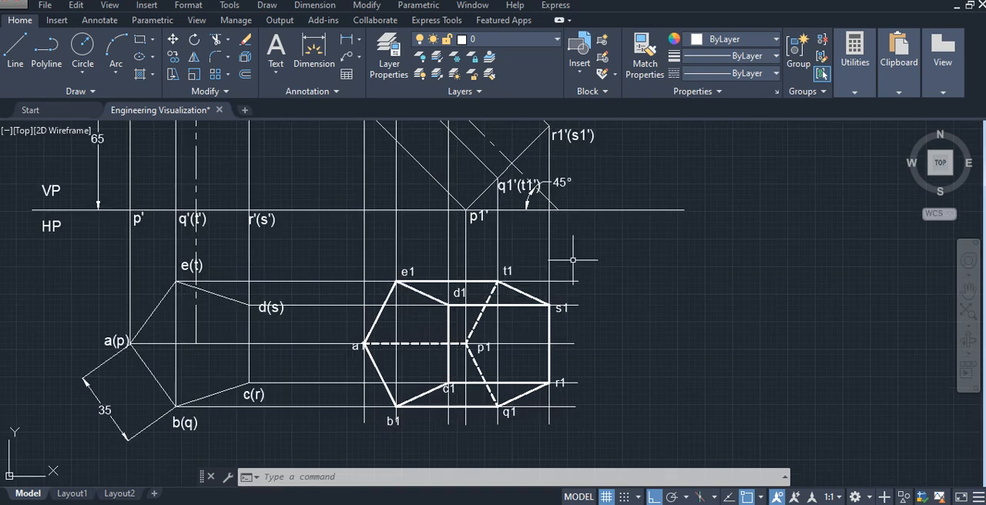
{"action": "scroll", "coordinate": [577, 259], "scroll_direction": "down", "scroll_amount": 2}
{"action": "mouse_move", "coordinate": [623, 214]}
{"action": "middle_mouse_down"}
{"action": "mouse_move", "coordinate": [568, 294]}
{"action": "mouse_move", "coordinate": [533, 304]}
{"action": "middle_mouse_up"}
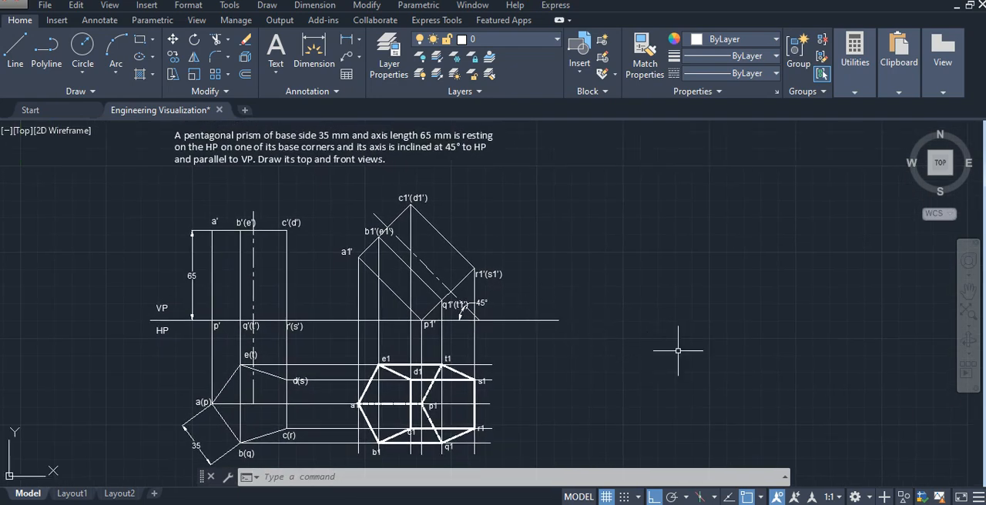
{"action": "scroll", "coordinate": [680, 346], "scroll_direction": "up", "scroll_amount": 2}
{"action": "middle_click_drag", "start_coordinate": [687, 341], "coordinate": [507, 391]}
{"action": "left_click", "coordinate": [10, 67]}
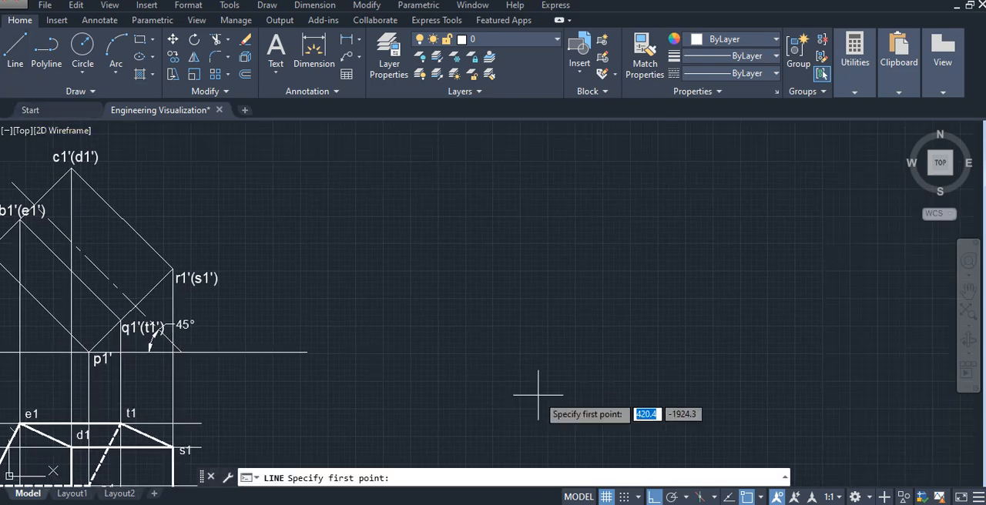
{"action": "left_click", "coordinate": [479, 352]}
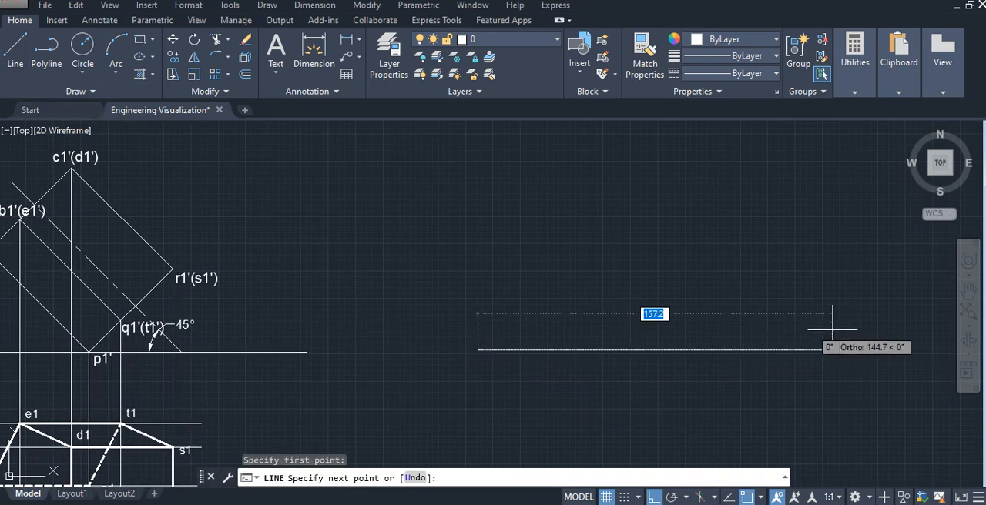
{"action": "middle_click_drag", "start_coordinate": [880, 341], "coordinate": [734, 337]}
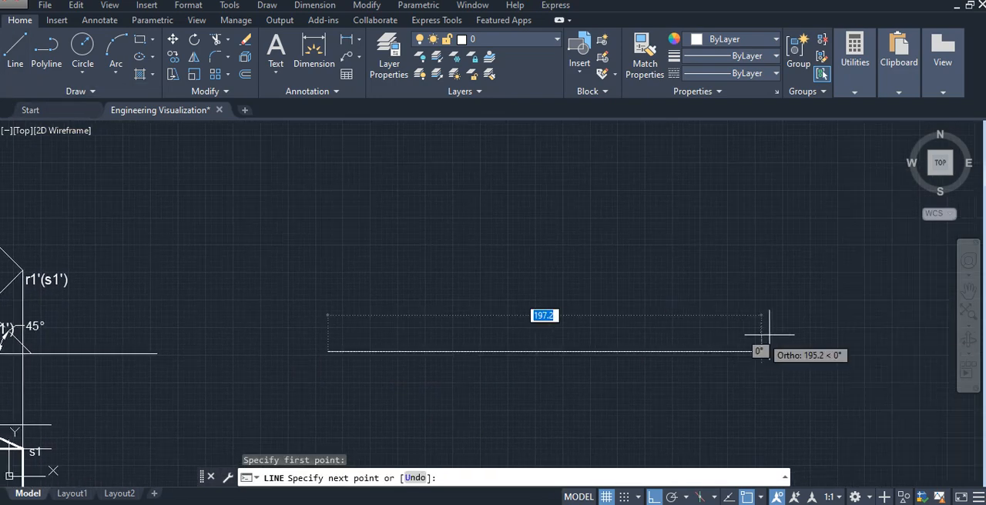
{"action": "left_click", "coordinate": [808, 343]}
{"action": "key", "text": "Escape"}
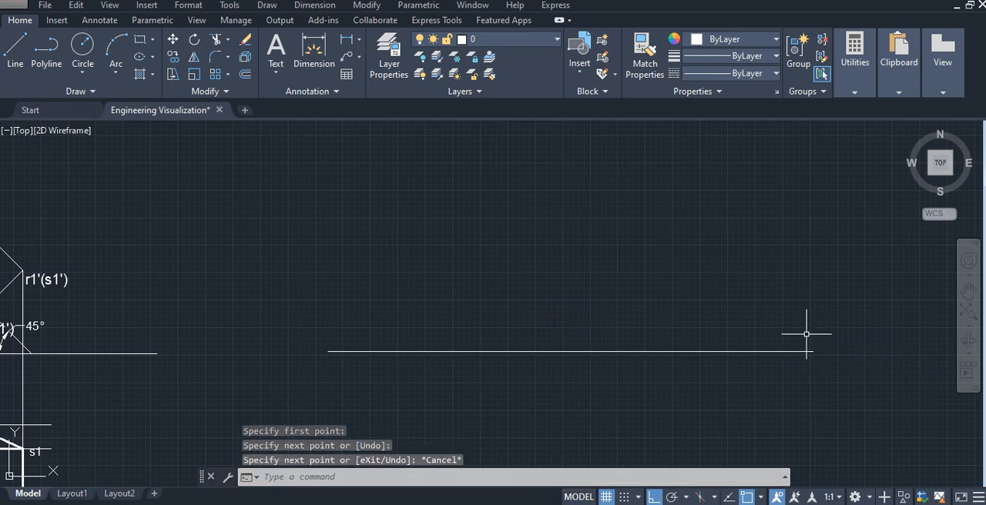
- Draw a five-sided polygon below the new reference line, defined by a vertical right-hand edge 35 mm long
{"action": "mouse_move", "coordinate": [272, 239]}
{"action": "middle_mouse_down"}
{"action": "mouse_move", "coordinate": [504, 375]}
{"action": "mouse_move", "coordinate": [694, 390]}
{"action": "middle_mouse_up"}
{"action": "middle_click_drag", "start_coordinate": [215, 289], "coordinate": [338, 273]}
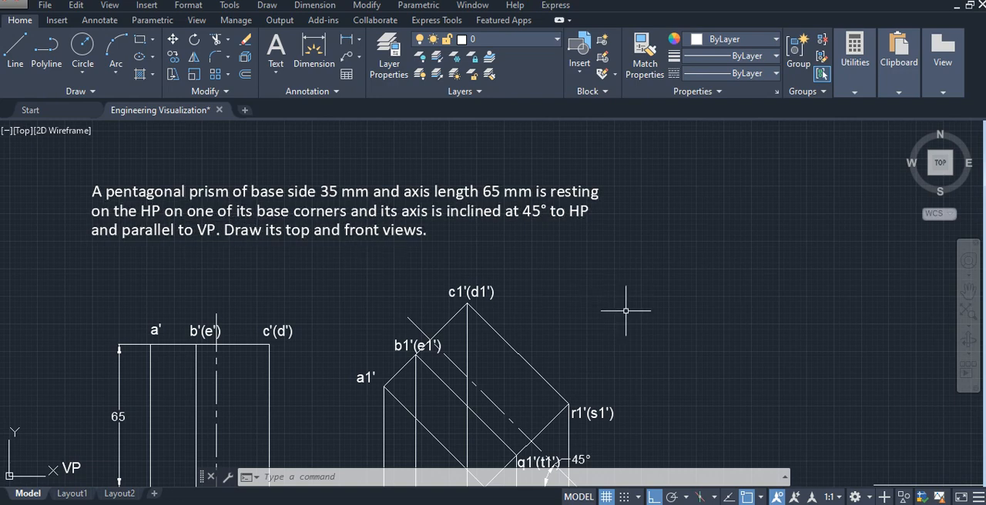
{"action": "scroll", "coordinate": [625, 312], "scroll_direction": "down", "scroll_amount": 2}
{"action": "mouse_move", "coordinate": [695, 347]}
{"action": "middle_mouse_down"}
{"action": "mouse_move", "coordinate": [336, 259]}
{"action": "mouse_move", "coordinate": [245, 255]}
{"action": "middle_mouse_up"}
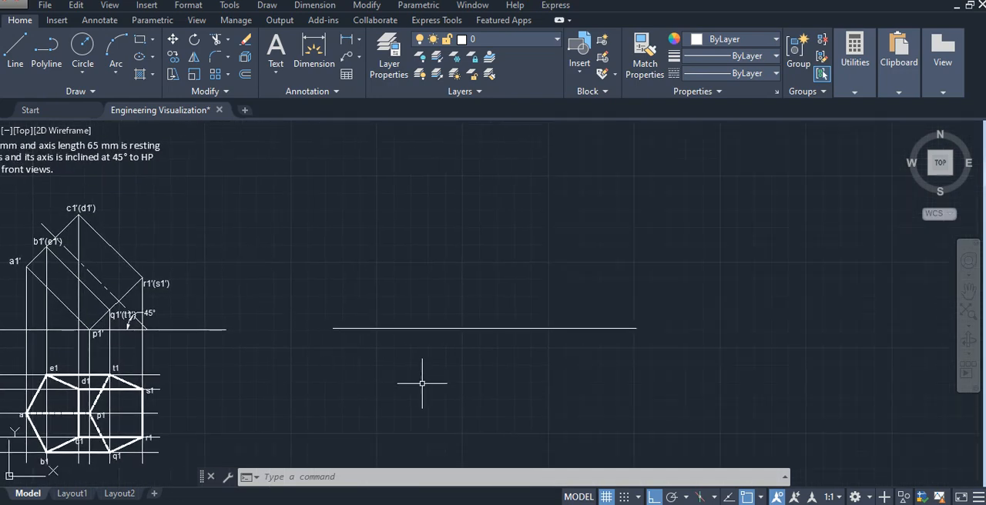
{"action": "scroll", "coordinate": [424, 368], "scroll_direction": "up", "scroll_amount": 2}
{"action": "middle_click_drag", "start_coordinate": [422, 370], "coordinate": [416, 307]}
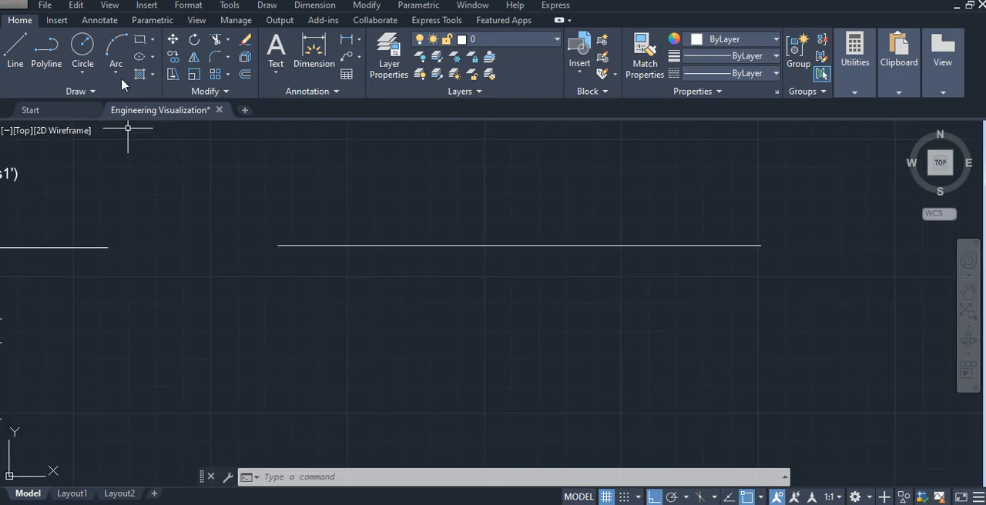
{"action": "left_click", "coordinate": [153, 40]}
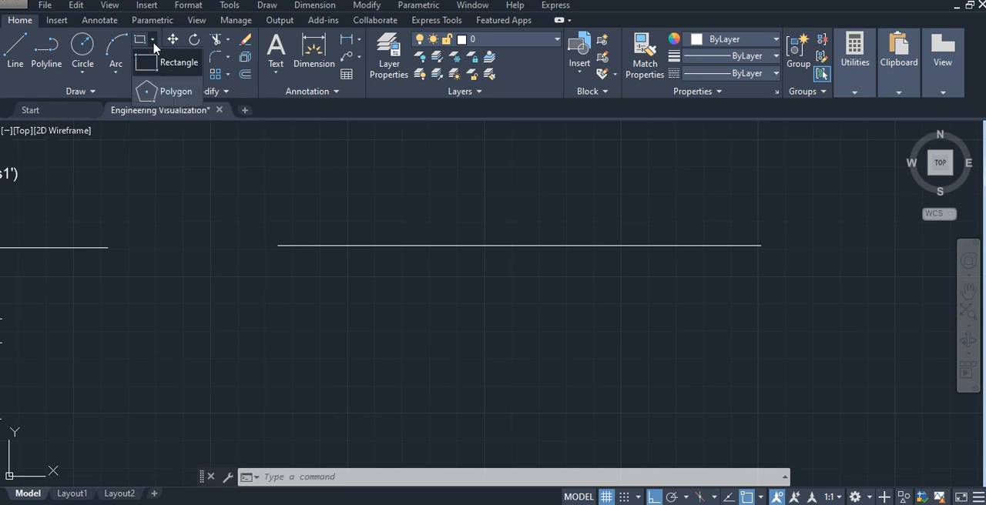
{"action": "left_click", "coordinate": [165, 90]}
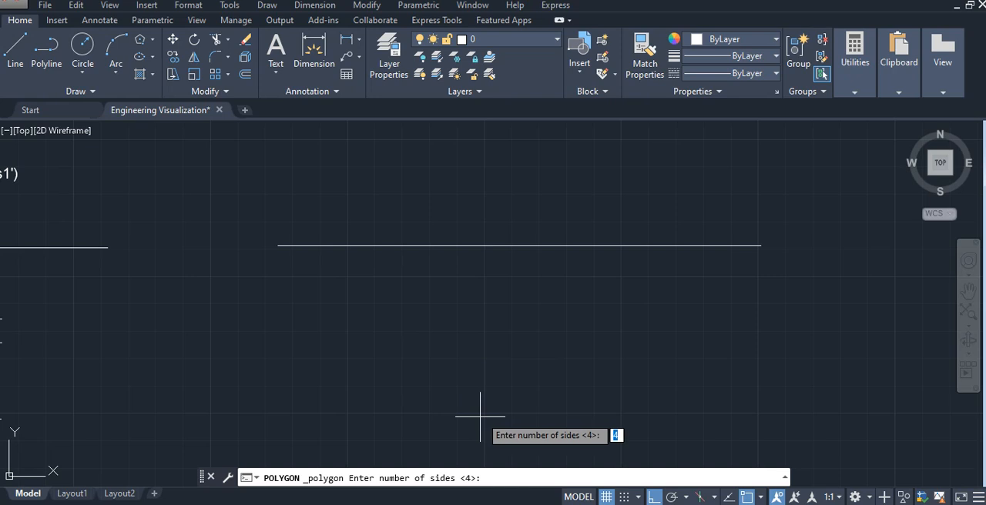
{"action": "type", "text": "5"}
{"action": "key", "text": "Return"}
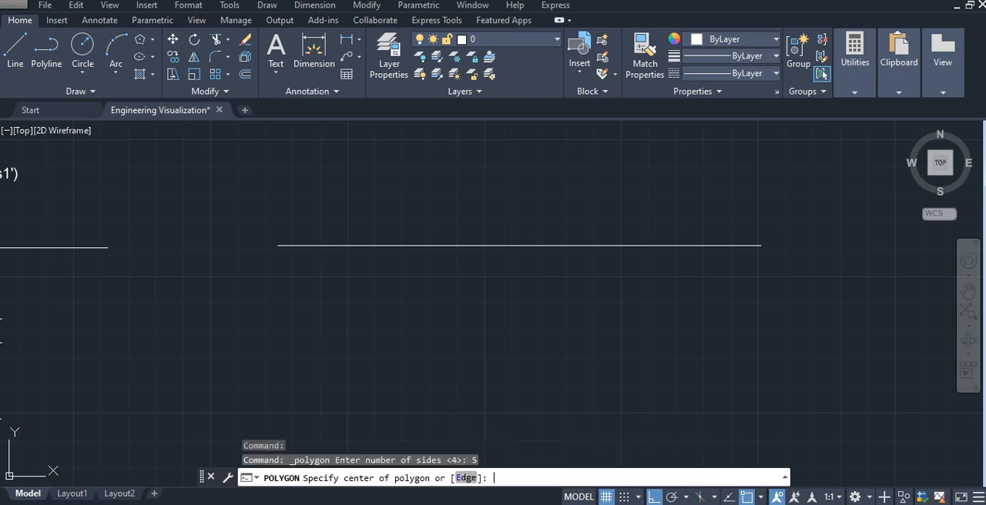
{"action": "left_click", "coordinate": [466, 478]}
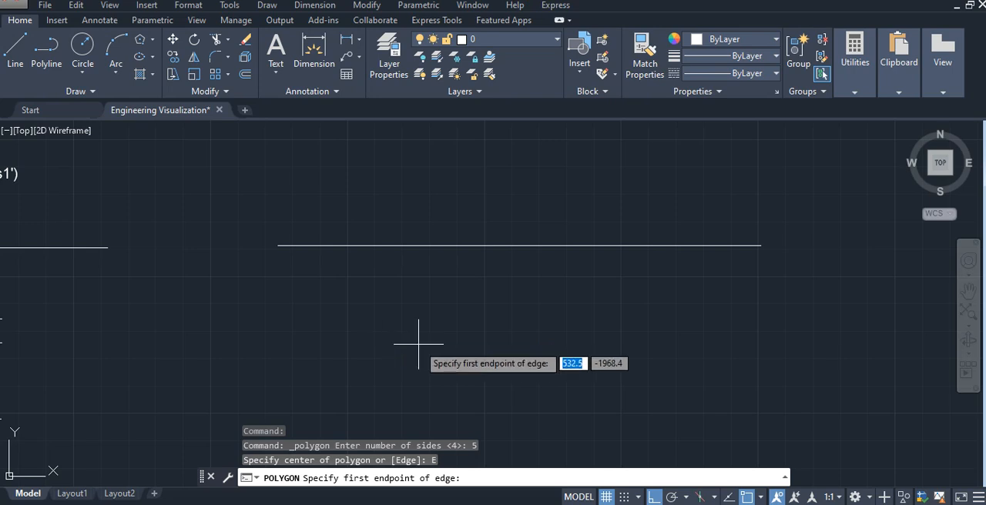
{"action": "left_click", "coordinate": [455, 359]}
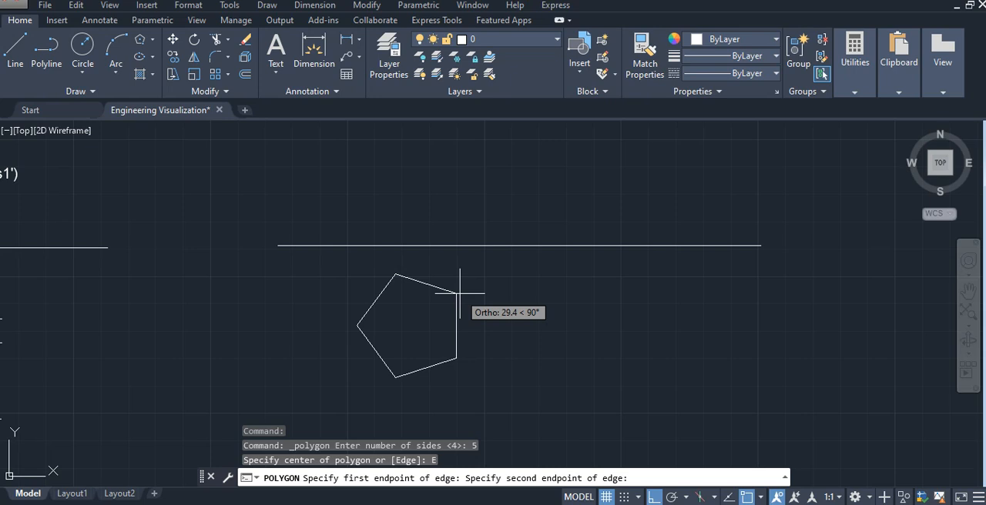
{"action": "type", "text": "35"}
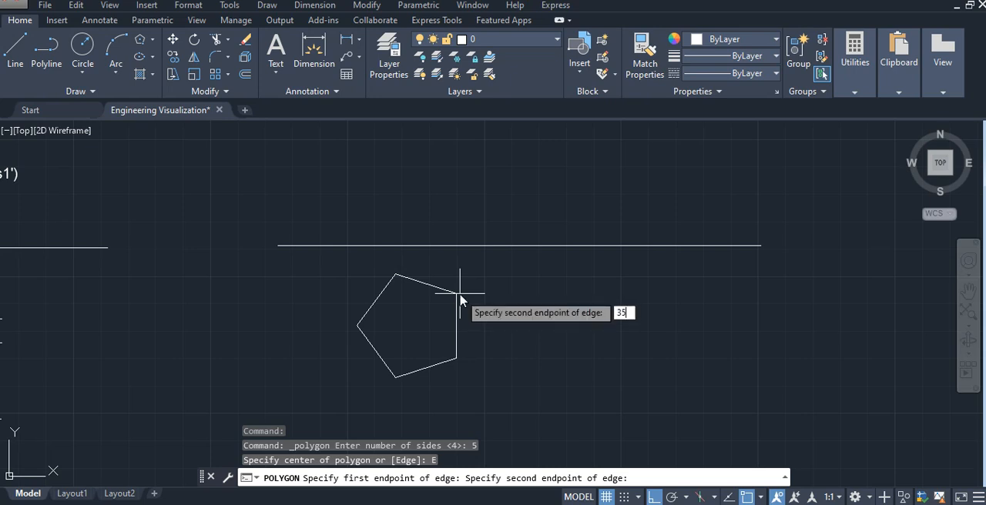
{"action": "key", "text": "Return"}
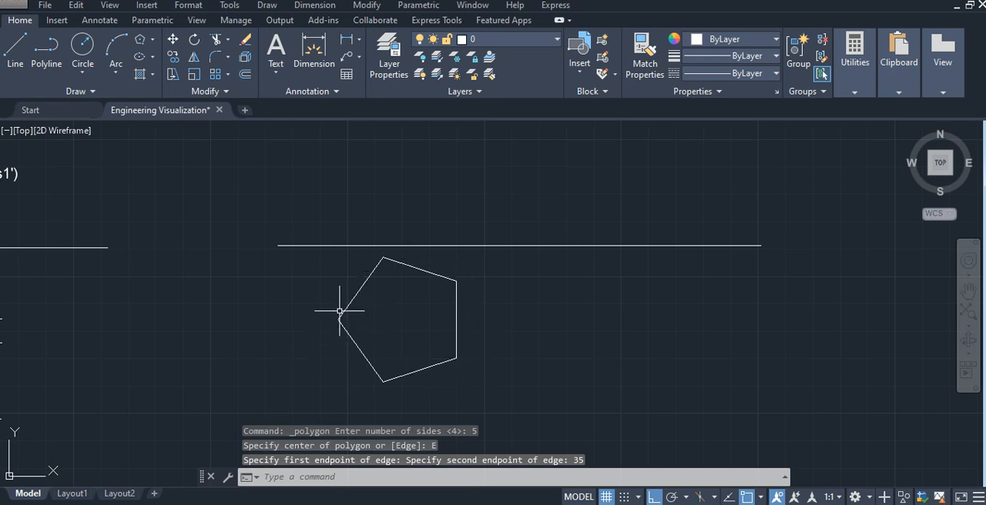
- Move the pentagon straight down, using its lowest corner as base point, to leave more space below the reference line
{"action": "left_click", "coordinate": [433, 273]}
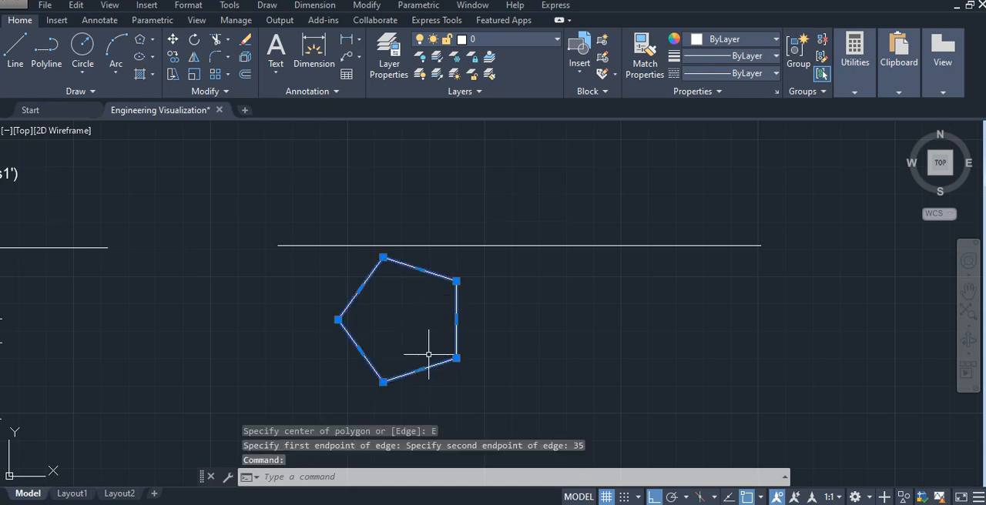
{"action": "type", "text": "mo"}
{"action": "type", "text": "ve"}
{"action": "key", "text": "Return"}
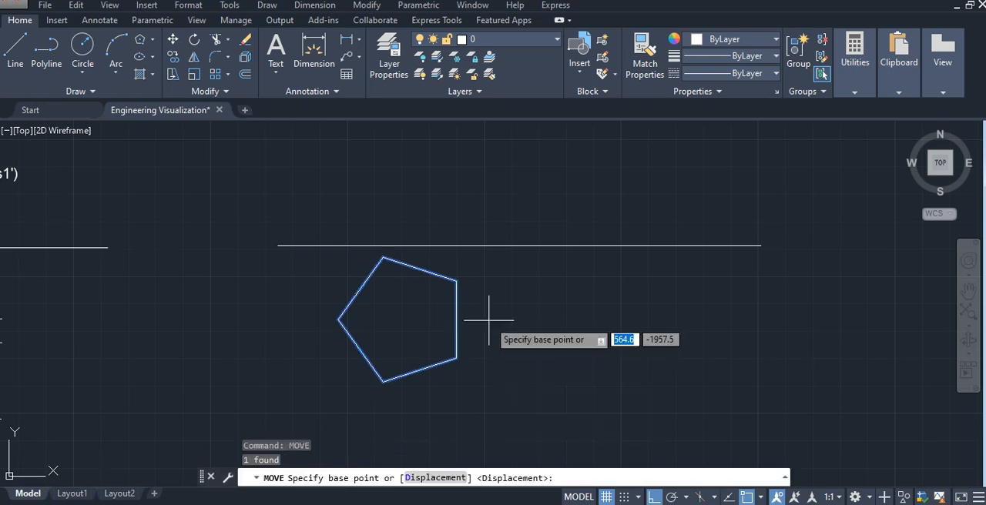
{"action": "left_click", "coordinate": [383, 382]}
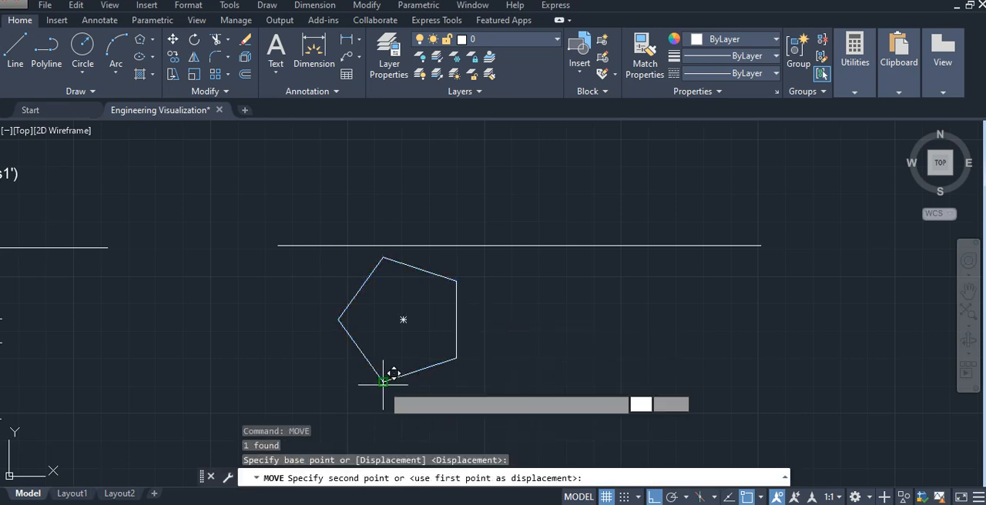
{"action": "left_click", "coordinate": [383, 435]}
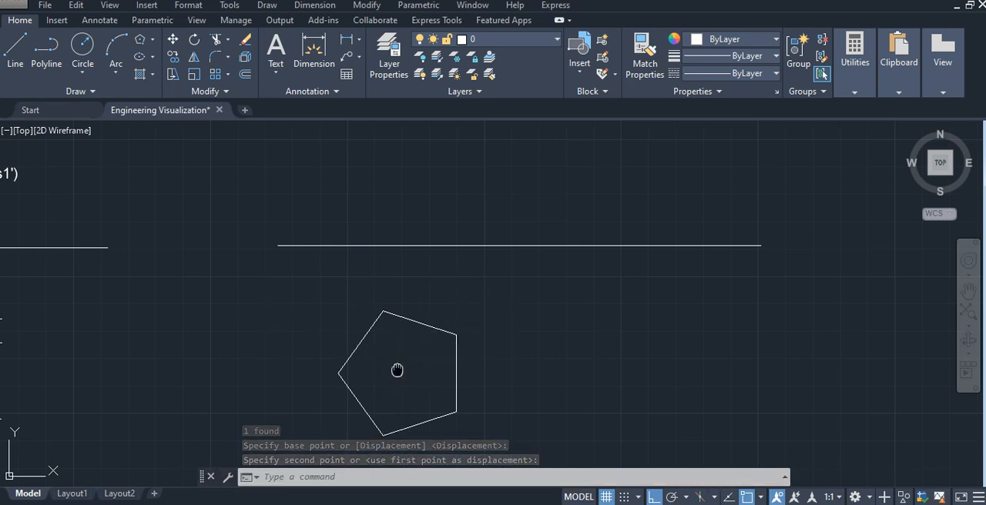
- Add single-line text "a(p)" at the pentagon's left corner, with height 4.2 and rotation 0
{"action": "middle_click_drag", "start_coordinate": [395, 364], "coordinate": [383, 349]}
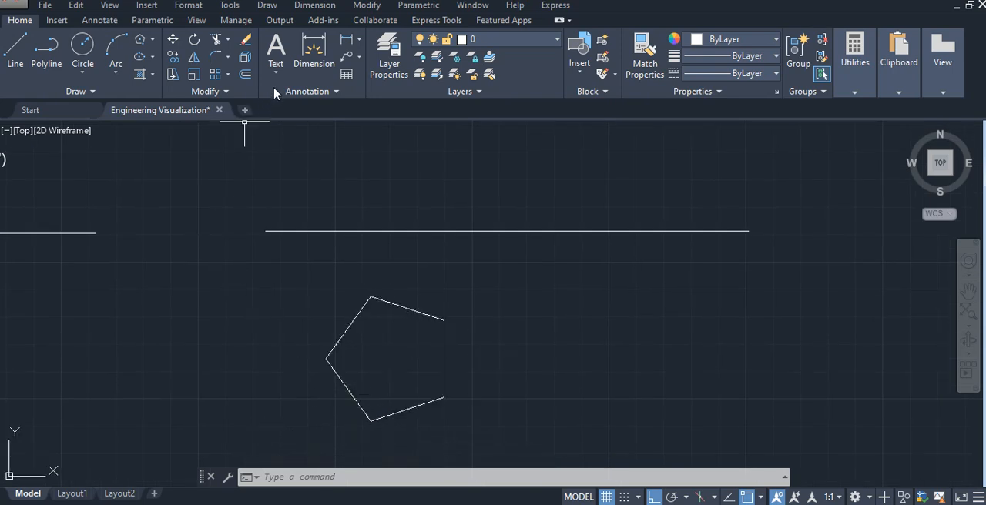
{"action": "left_click", "coordinate": [280, 70]}
{"action": "left_click", "coordinate": [294, 129]}
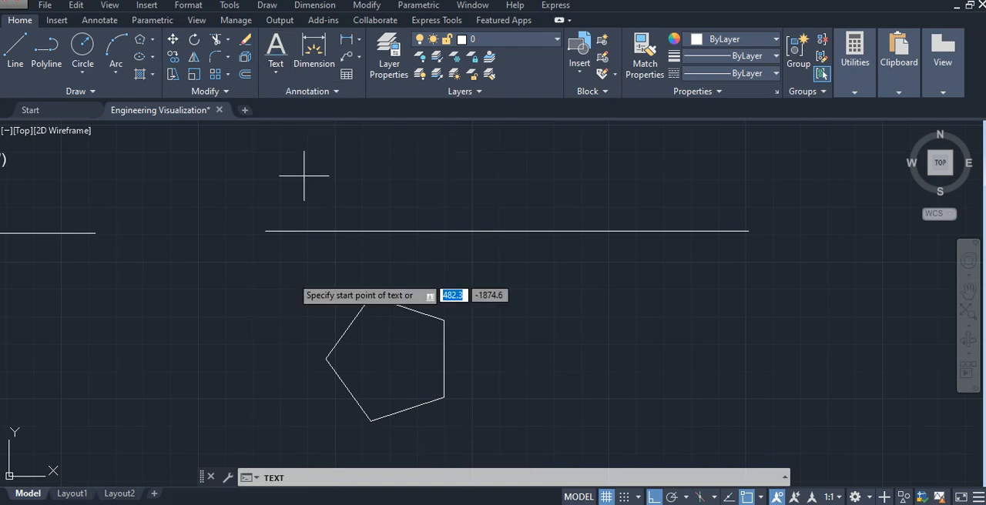
{"action": "scroll", "coordinate": [301, 389], "scroll_direction": "up", "scroll_amount": 2}
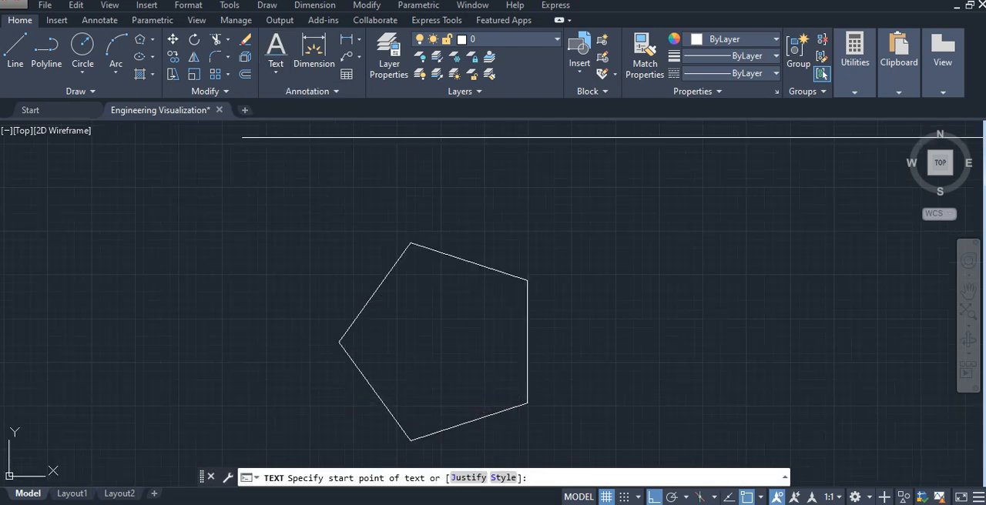
{"action": "left_click", "coordinate": [302, 345]}
{"action": "key", "text": "Return"}
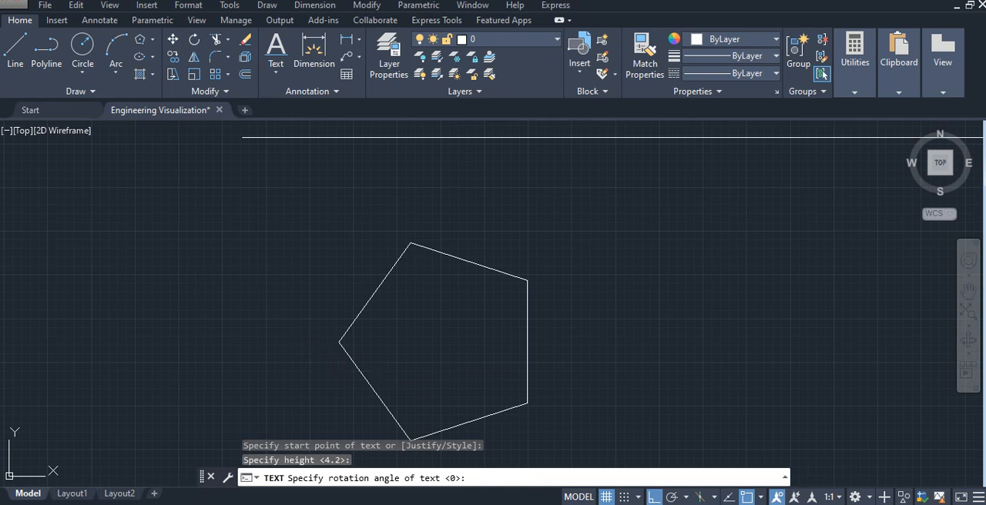
{"action": "key", "text": "Return"}
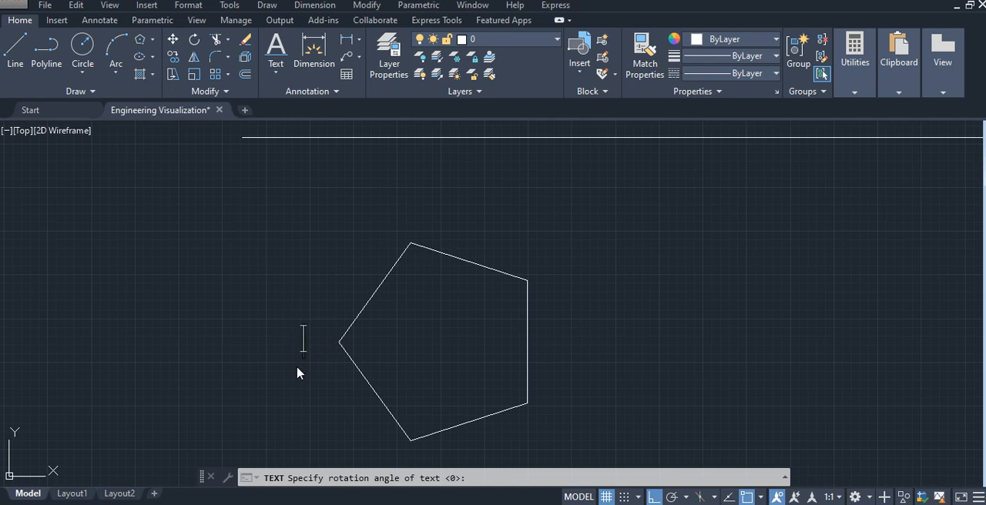
{"action": "type", "text": "a("}
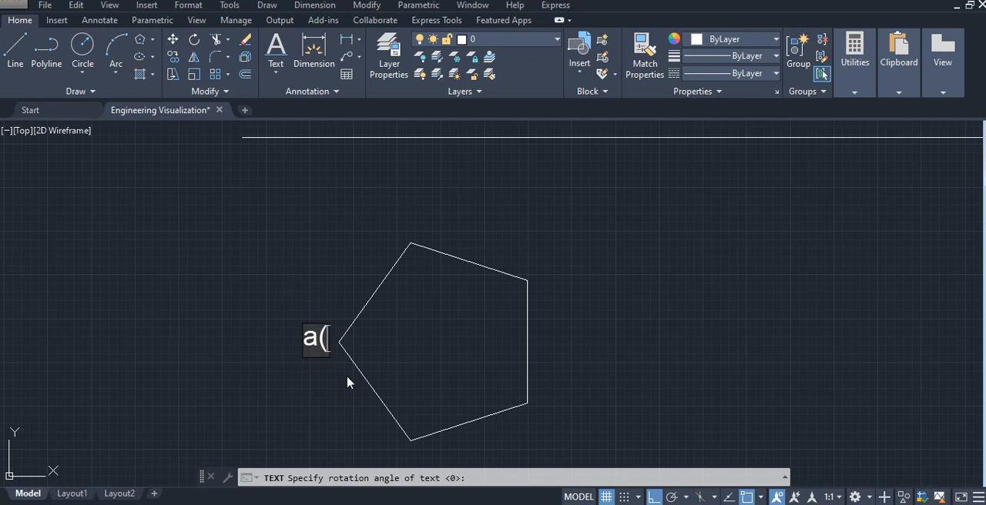
{"action": "type", "text": "p"}
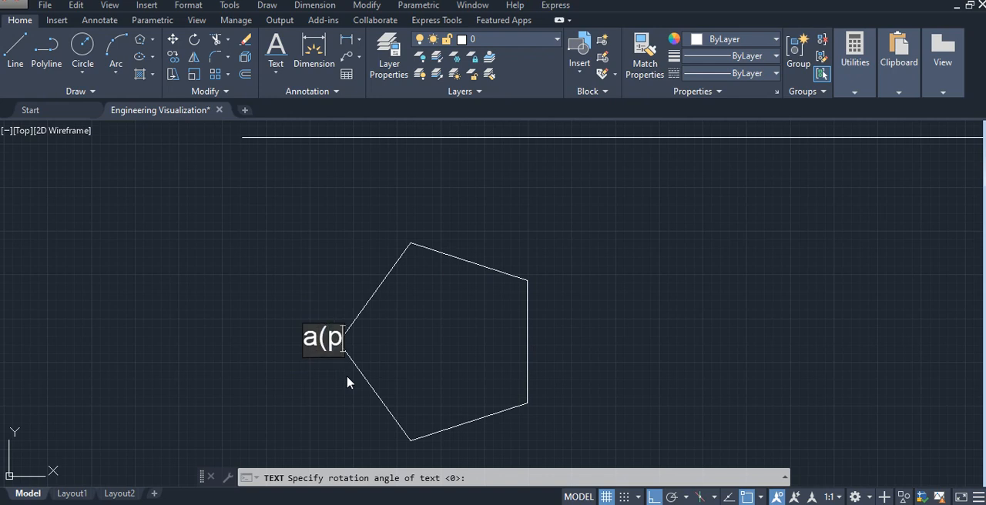
{"action": "type", "text": ")"}
- Label the pentagon's lowest corner "b(q)", placing the text just beneath it
{"action": "left_click", "coordinate": [311, 389]}
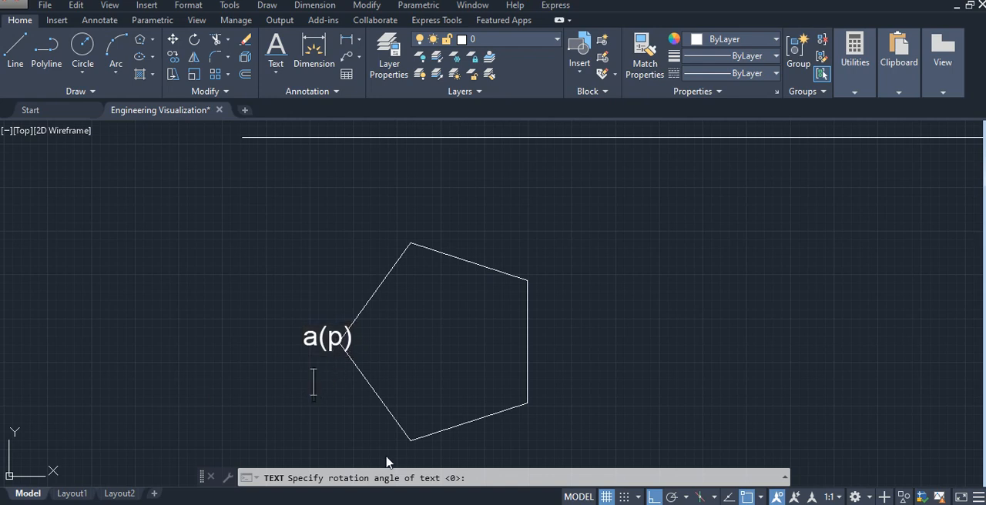
{"action": "middle_click_drag", "start_coordinate": [377, 441], "coordinate": [353, 414]}
{"action": "left_click", "coordinate": [370, 440]}
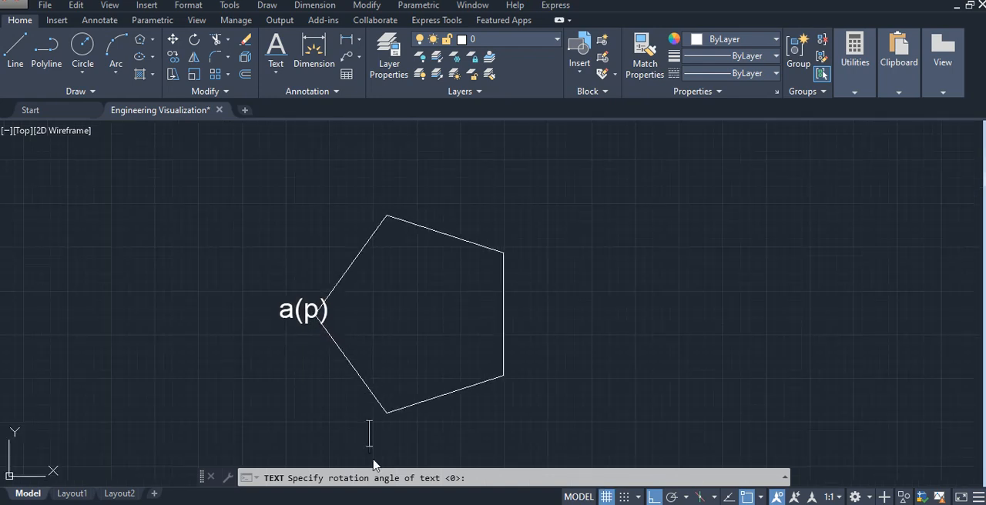
{"action": "type", "text": "b(q)"}
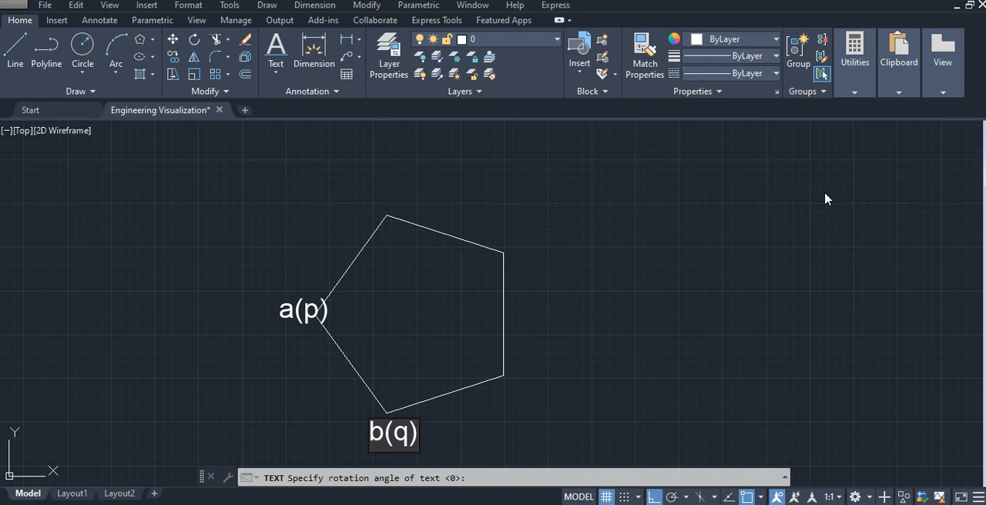
- Label the pentagon's lower-right corner "c(r)", placing the text beside it
{"action": "left_click", "coordinate": [518, 402]}
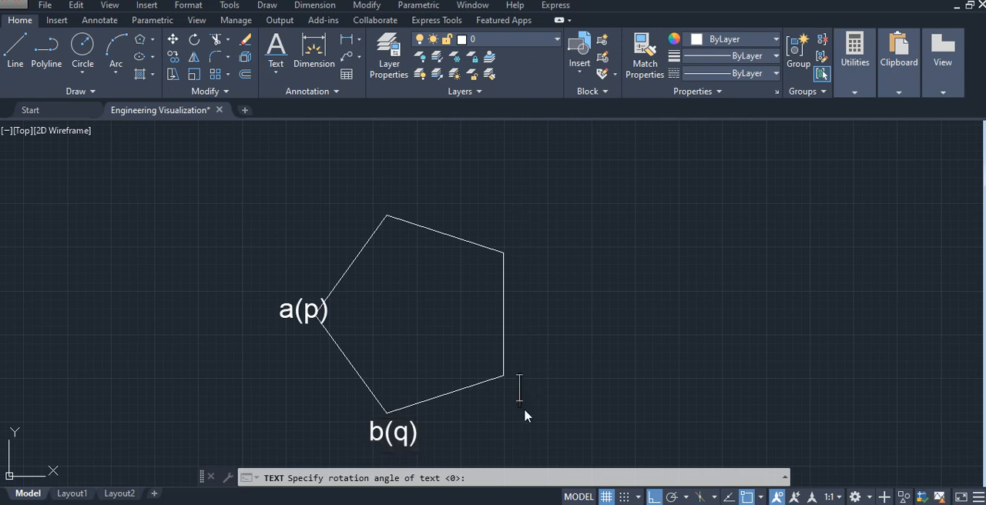
{"action": "type", "text": "c(r)"}
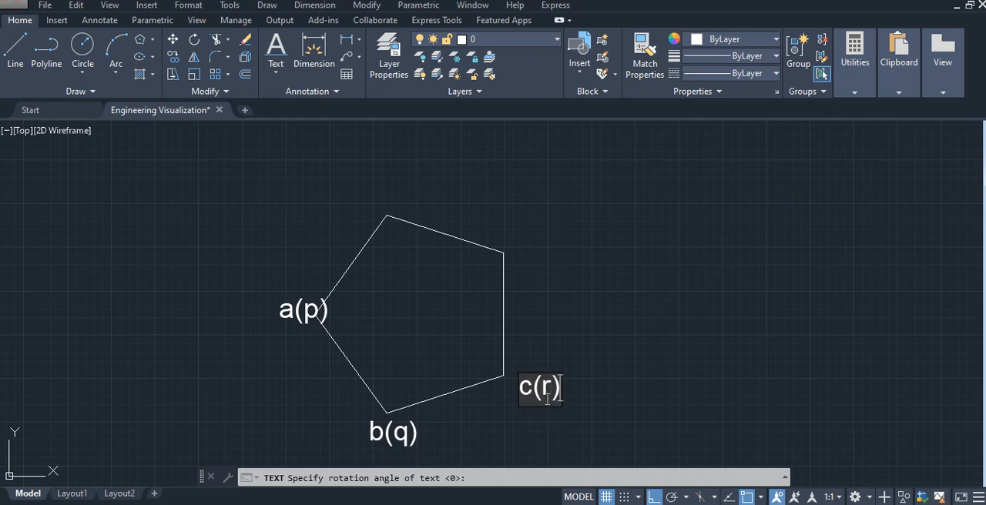
- Label the pentagon's upper-right corner "d(s)", placing the text just beside it
{"action": "left_click", "coordinate": [521, 262]}
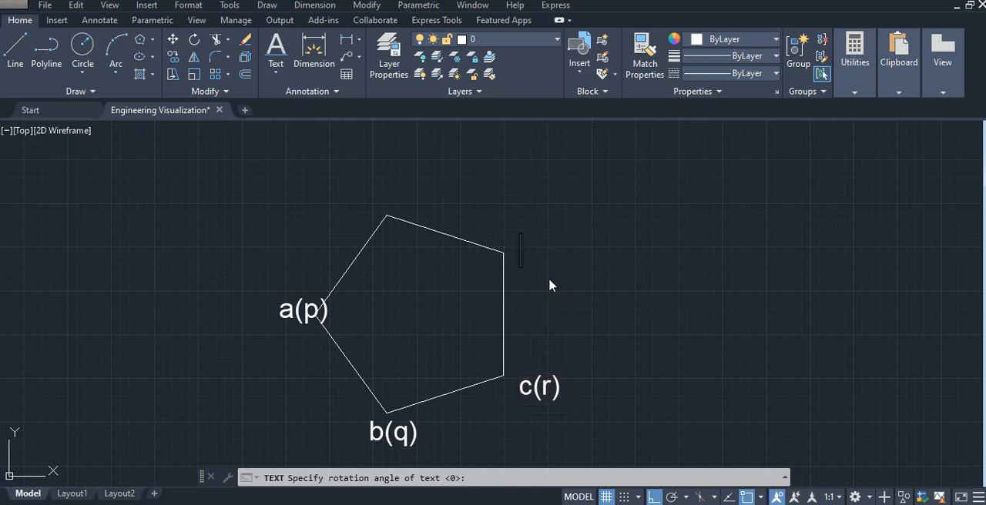
{"action": "type", "text": "d("}
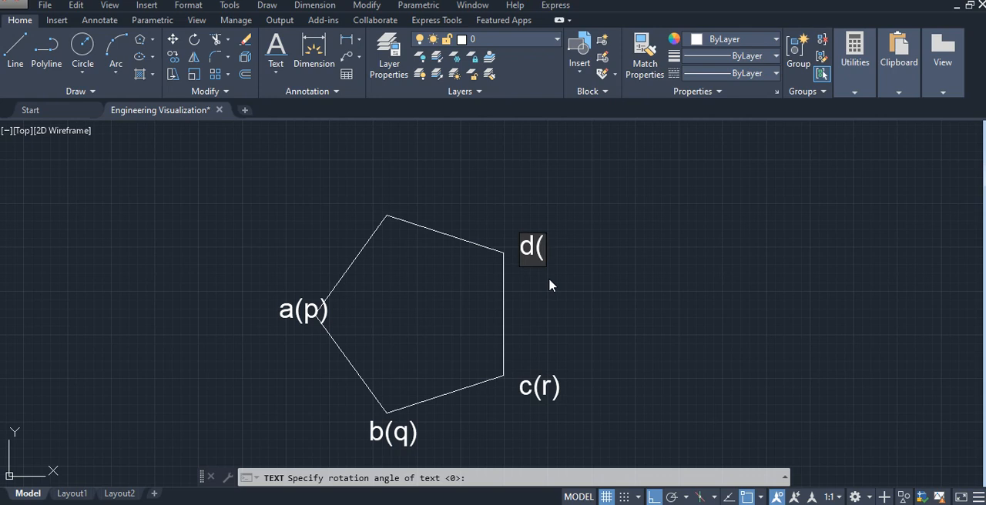
{"action": "type", "text": "s)"}
- Label the pentagon's topmost corner "e(t)", placing the text just above it, and end the text command
{"action": "left_click", "coordinate": [401, 203]}
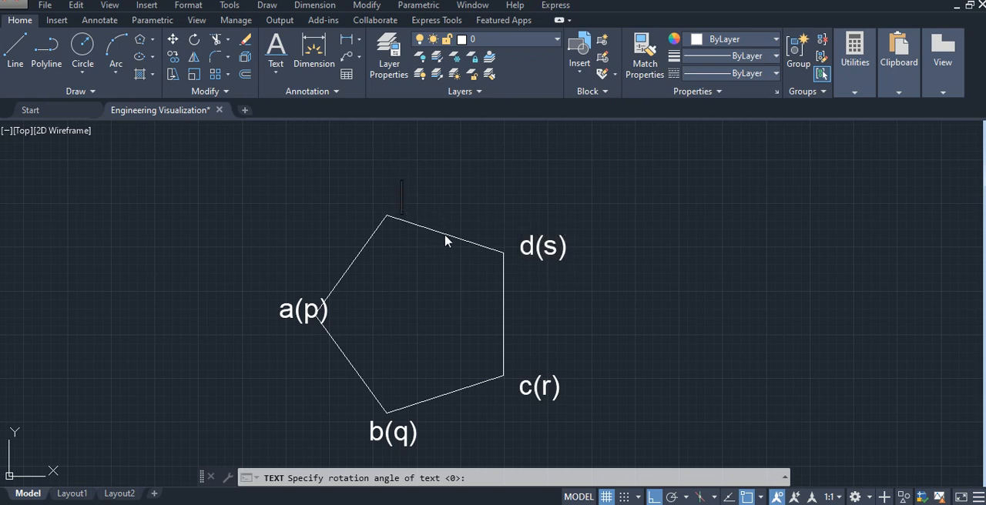
{"action": "type", "text": "e("}
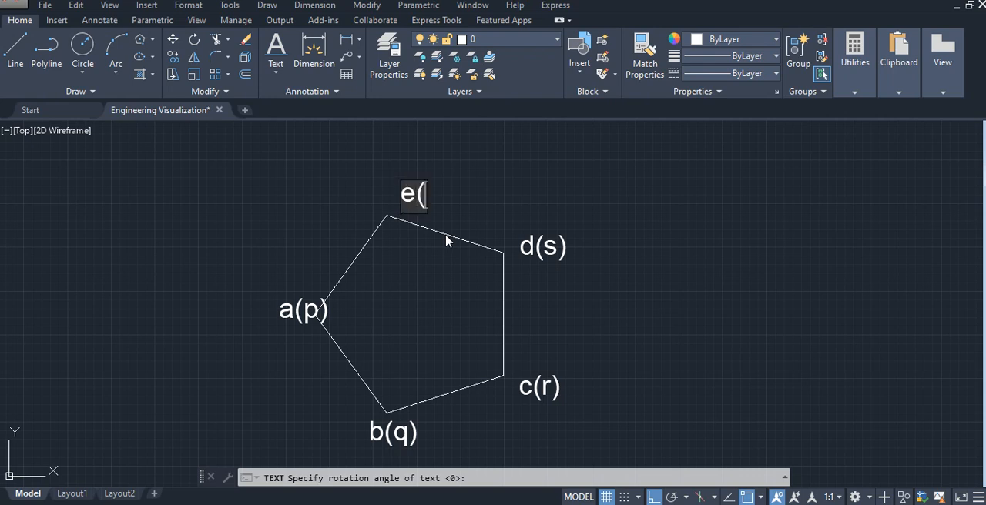
{"action": "type", "text": "t)"}
{"action": "left_click", "coordinate": [562, 299]}
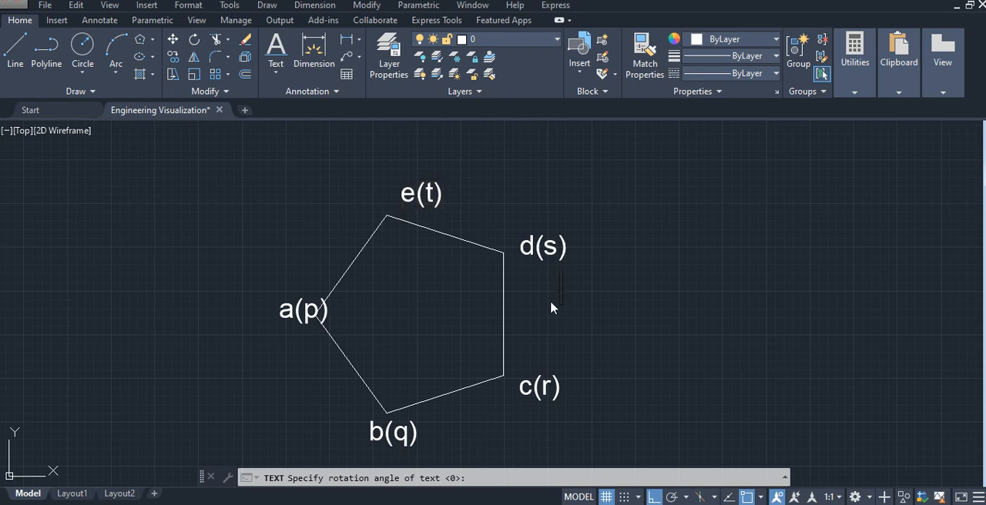
{"action": "key", "text": "Escape"}
- Shift the "a(p)" label horizontally left by about 5 units so it clears the pentagon's corner
{"action": "left_click", "coordinate": [323, 321]}
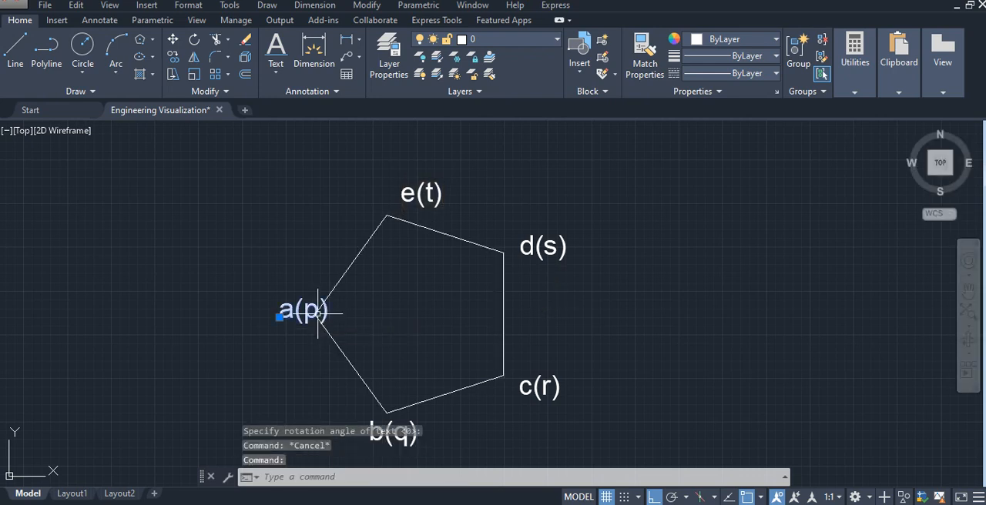
{"action": "left_click", "coordinate": [279, 317]}
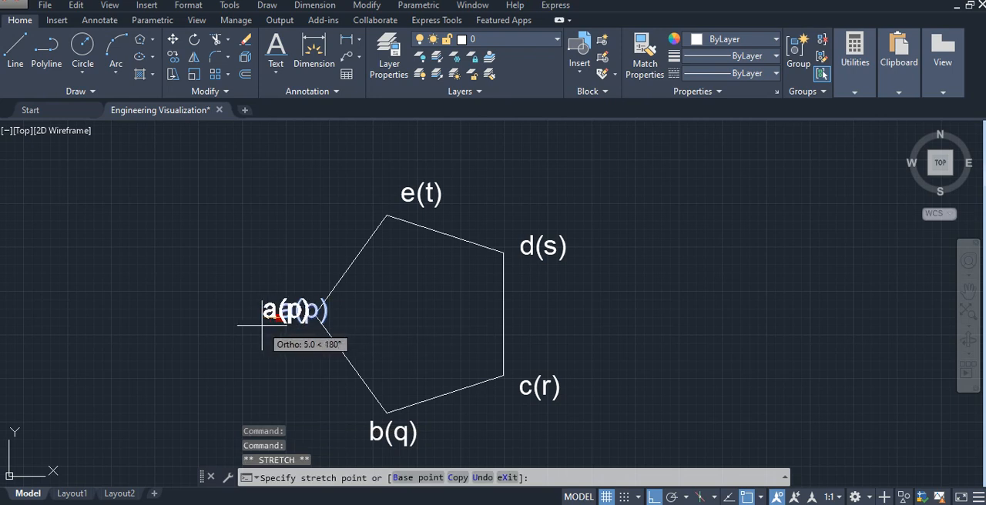
{"action": "key", "text": "Escape"}
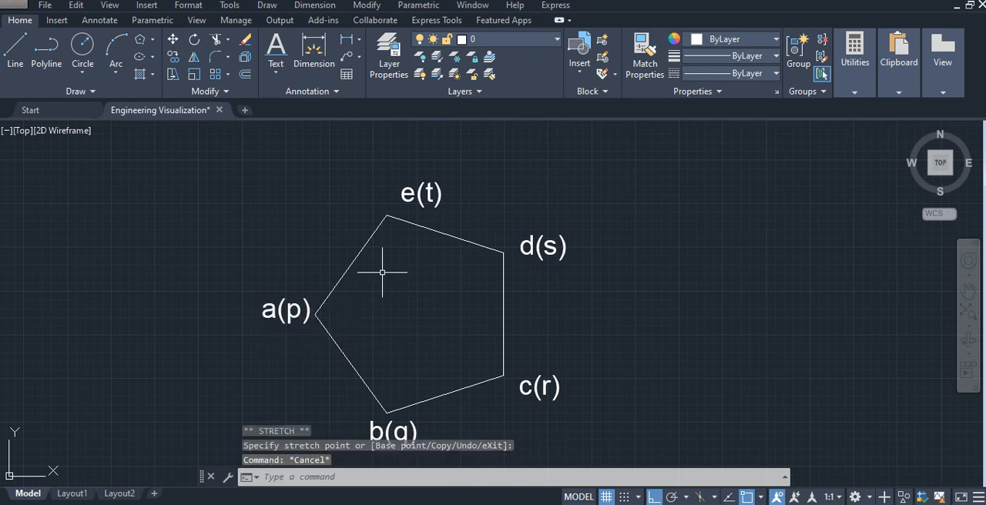
- Draw a vertical projector line from the pentagon's corner a(p) up to the horizontal reference line
{"action": "scroll", "coordinate": [452, 218], "scroll_direction": "down", "scroll_amount": 2}
{"action": "middle_click_drag", "start_coordinate": [464, 238], "coordinate": [458, 309]}
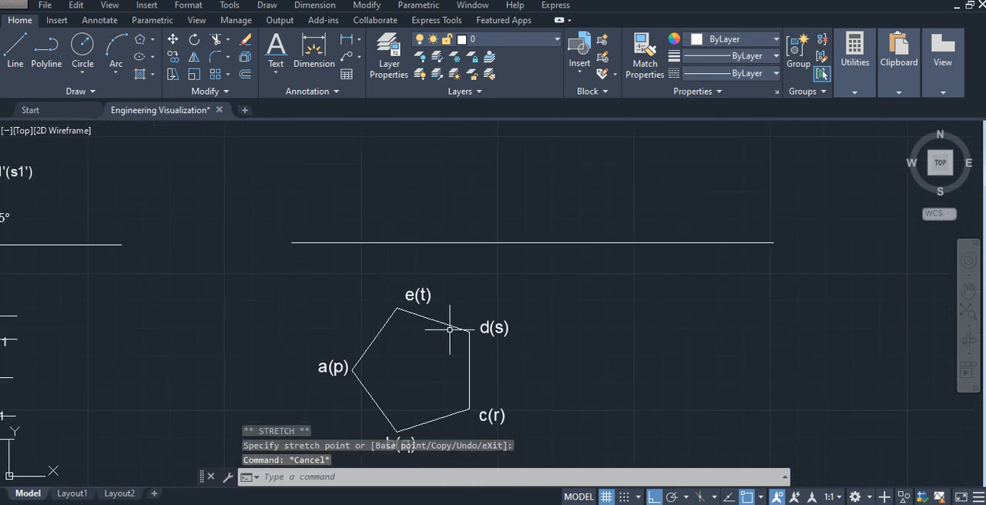
{"action": "left_click", "coordinate": [15, 54]}
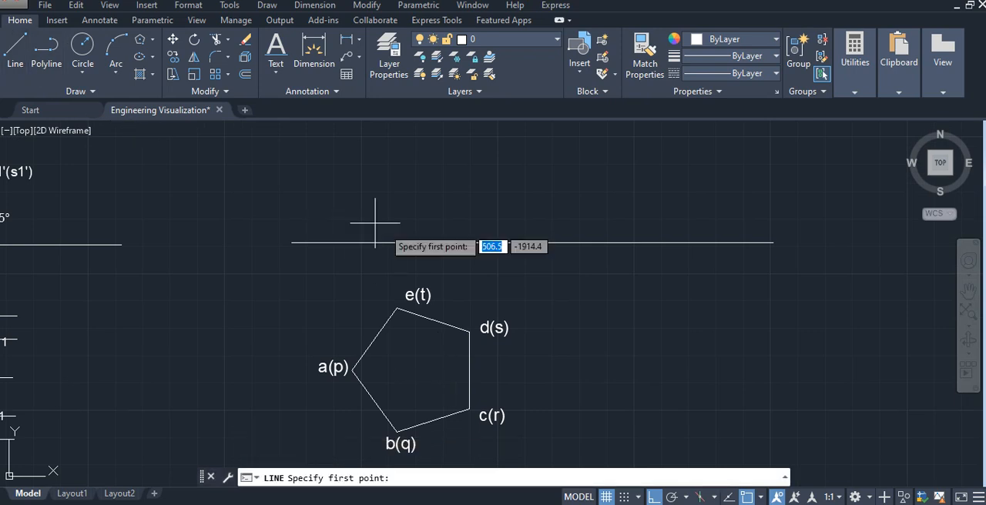
{"action": "left_click", "coordinate": [357, 371]}
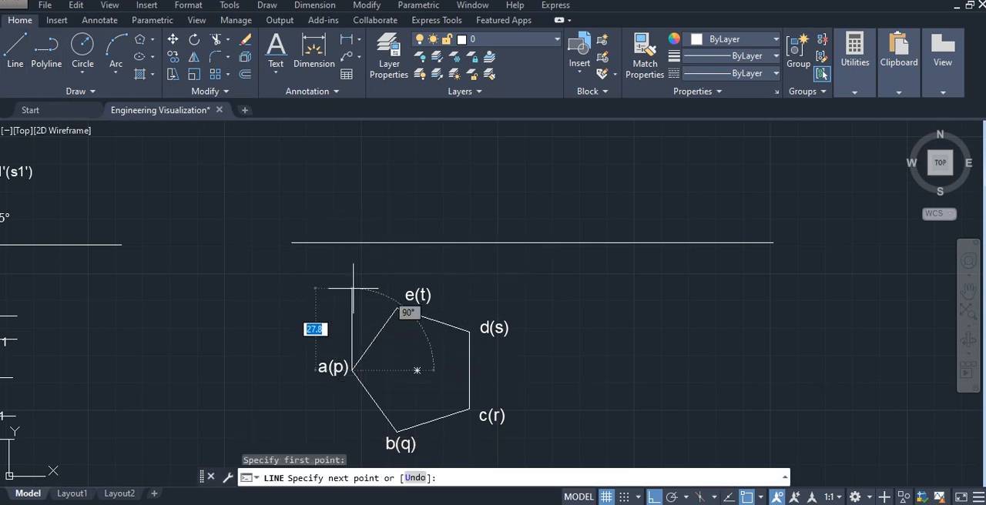
{"action": "left_click", "coordinate": [352, 243]}
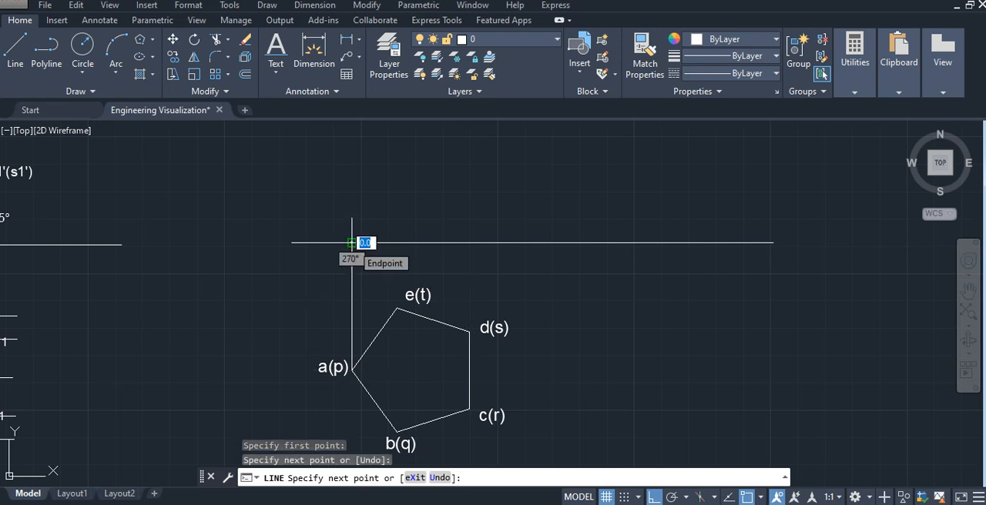
{"action": "key", "text": "Escape"}
- Draw a vertical projector from corner b(q) through e(t) up to the reference line
{"action": "left_click", "coordinate": [21, 69]}
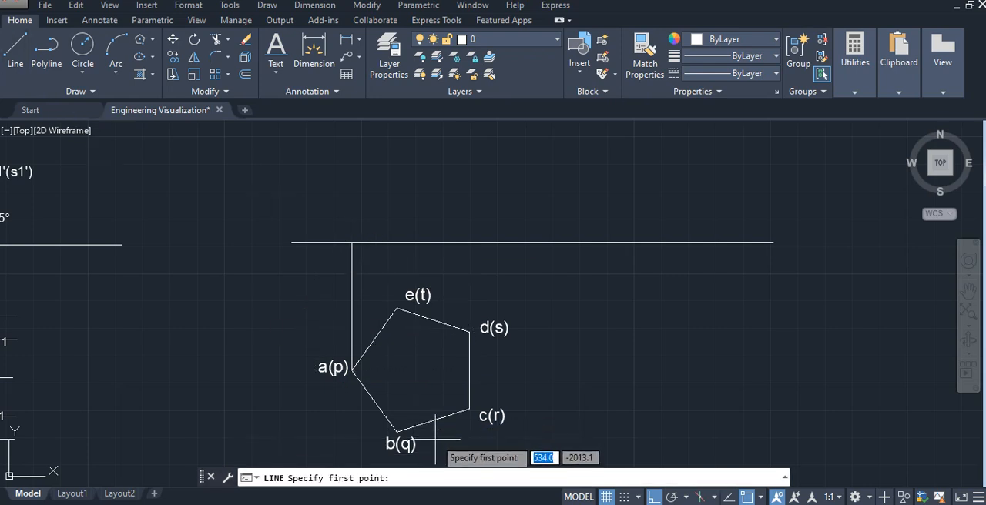
{"action": "left_click", "coordinate": [397, 433]}
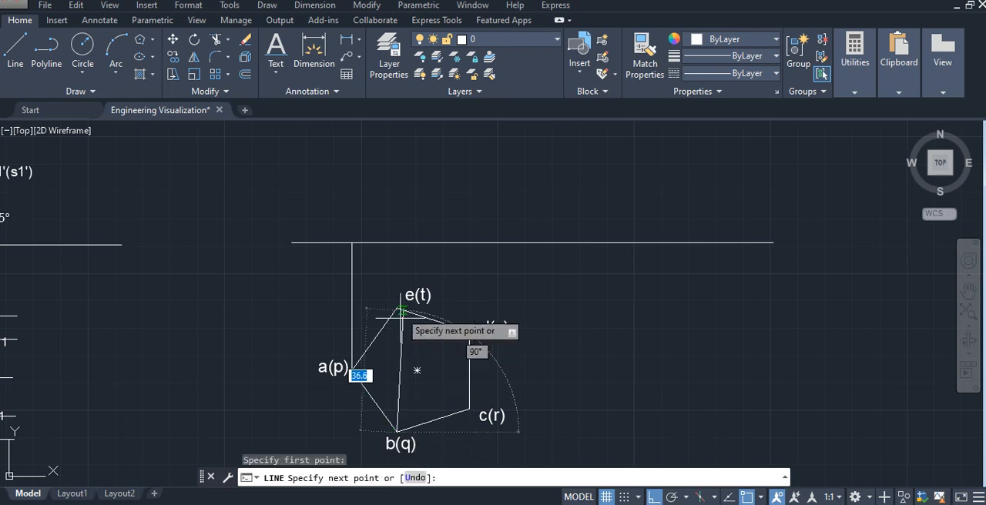
{"action": "left_click", "coordinate": [397, 243]}
{"action": "key", "text": "Escape"}
- Draw a vertical projector from corner d(s) up to the reference line
{"action": "left_click", "coordinate": [15, 50]}
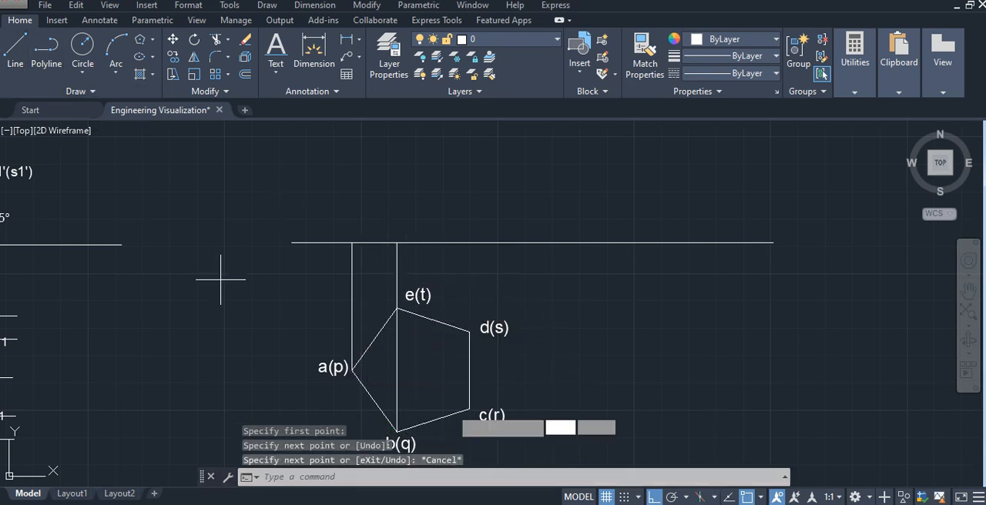
{"action": "left_click", "coordinate": [469, 333]}
{"action": "left_click", "coordinate": [469, 244]}
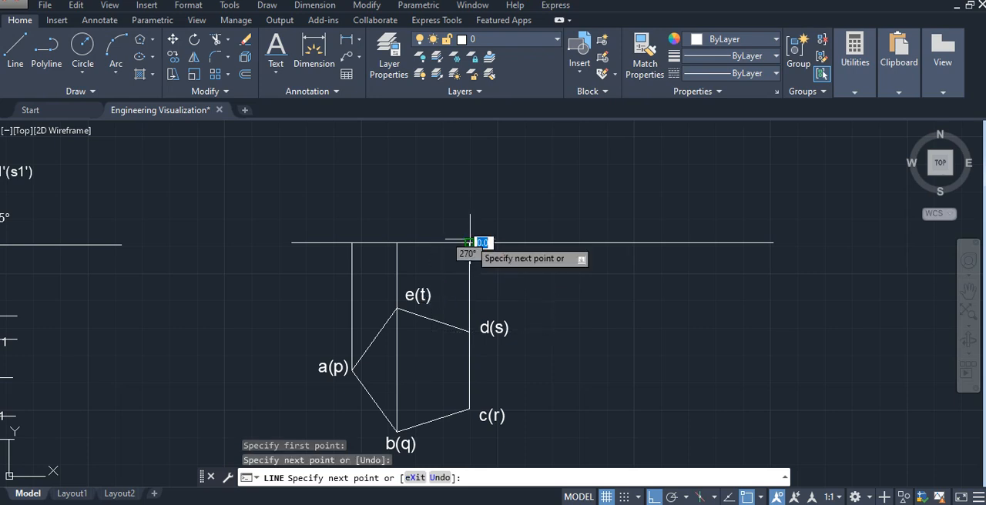
{"action": "key", "text": "Escape"}
- Draw the front view's left edge as a 65 mm vertical line upward from where the a(p) projector meets the reference line
{"action": "middle_click_drag", "start_coordinate": [424, 206], "coordinate": [426, 270]}
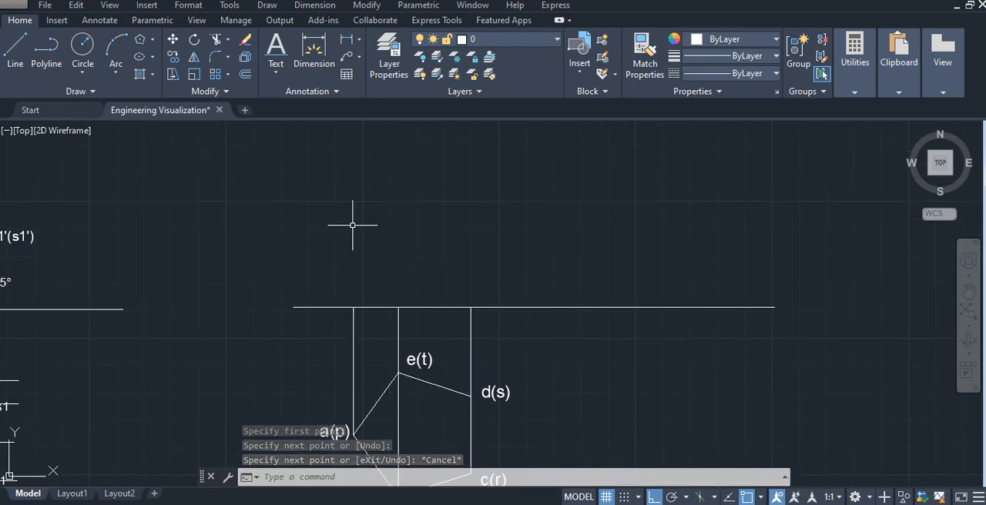
{"action": "mouse_move", "coordinate": [352, 224]}
{"action": "middle_mouse_down"}
{"action": "mouse_move", "coordinate": [639, 278]}
{"action": "mouse_move", "coordinate": [801, 285]}
{"action": "mouse_move", "coordinate": [813, 423]}
{"action": "mouse_move", "coordinate": [544, 302]}
{"action": "mouse_move", "coordinate": [253, 193]}
{"action": "mouse_move", "coordinate": [264, 261]}
{"action": "middle_mouse_up"}
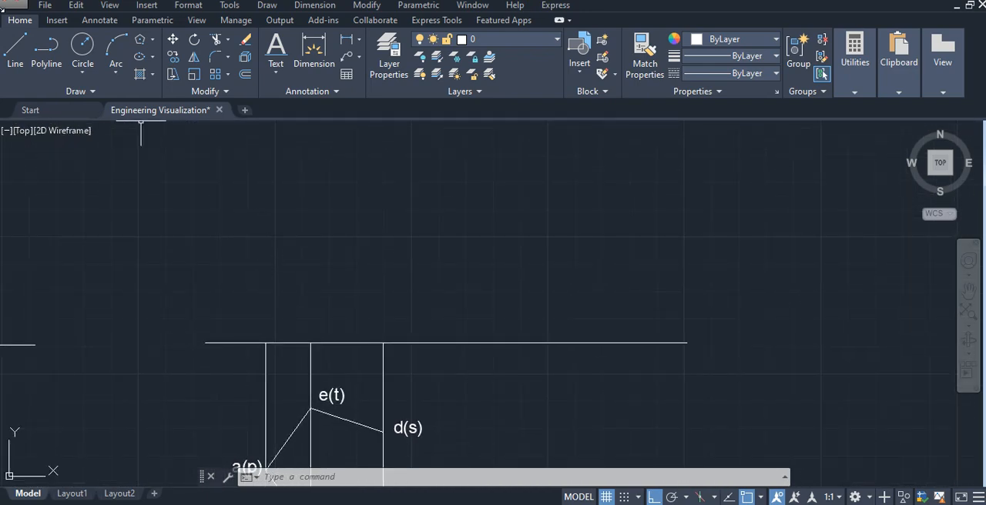
{"action": "left_click", "coordinate": [16, 53]}
{"action": "left_click", "coordinate": [265, 343]}
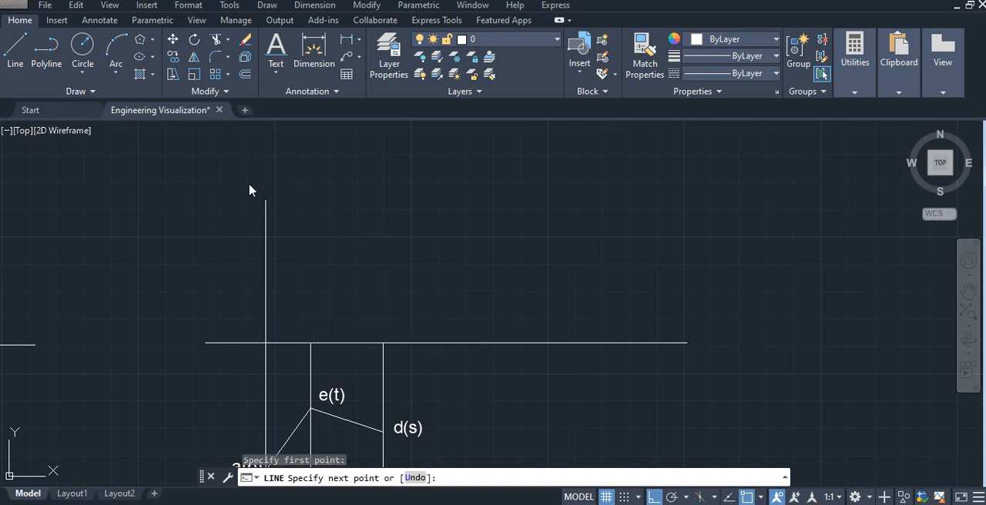
{"action": "type", "text": "65"}
{"action": "key", "text": "Return"}
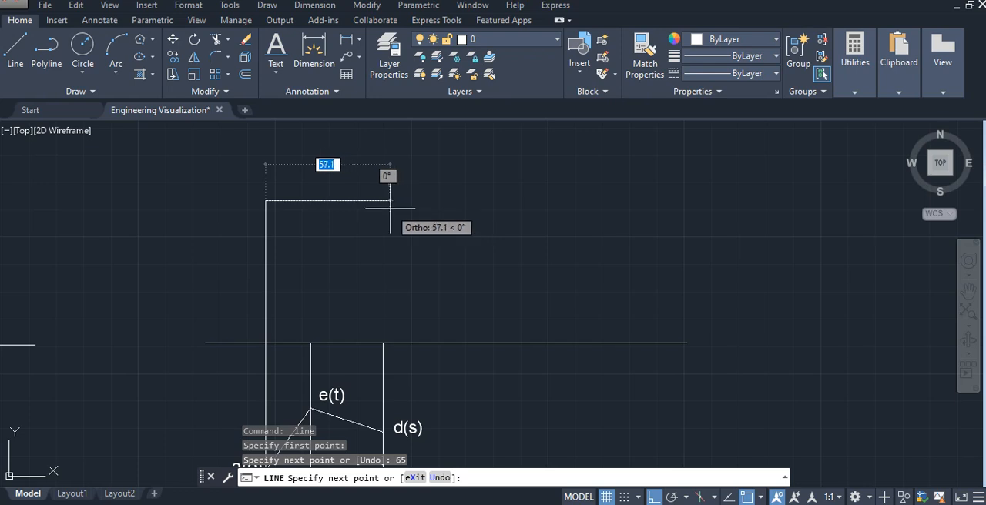
{"action": "key", "text": "Escape"}
- Draw the front view's right edge 65 mm upward from the d(s) projector, and join its upper end to the left edge's upper end
{"action": "left_click", "coordinate": [17, 53]}
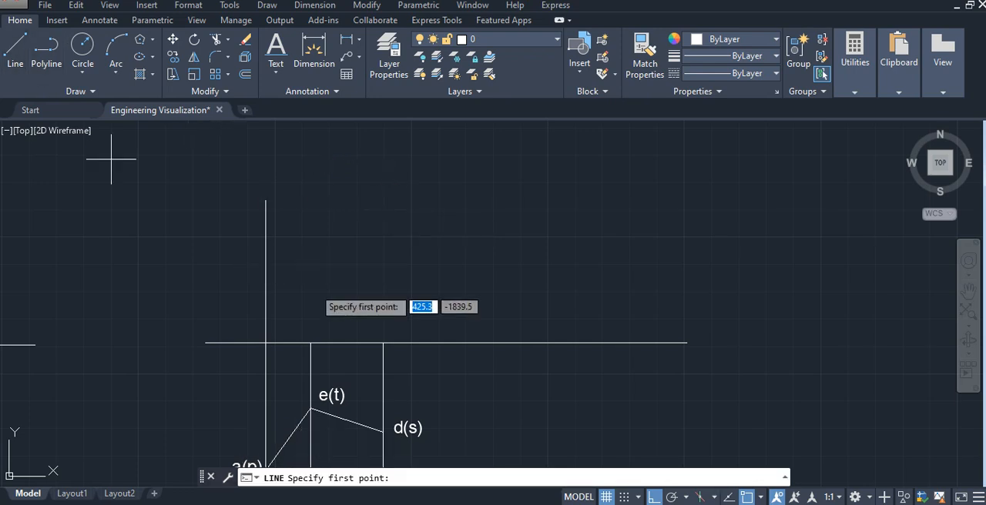
{"action": "left_click", "coordinate": [383, 343]}
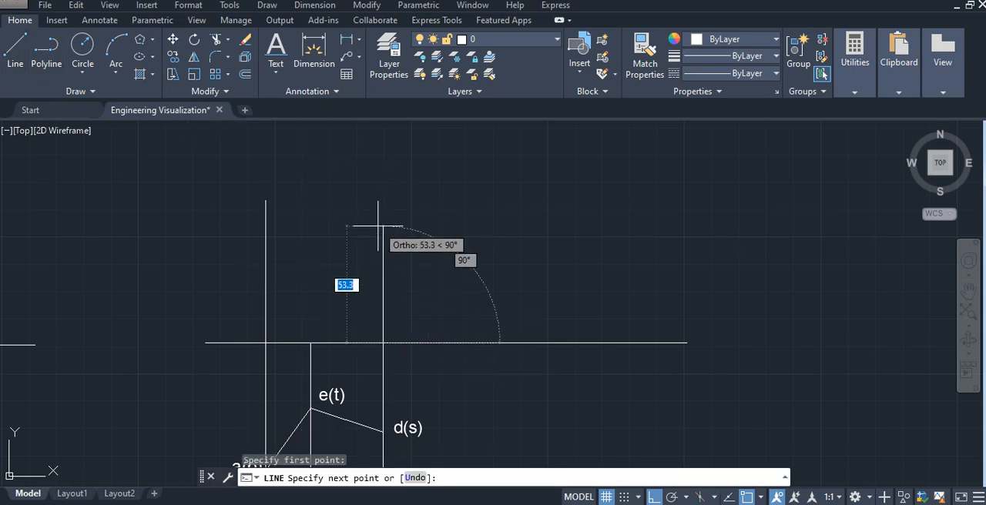
{"action": "type", "text": "65"}
{"action": "key", "text": "Return"}
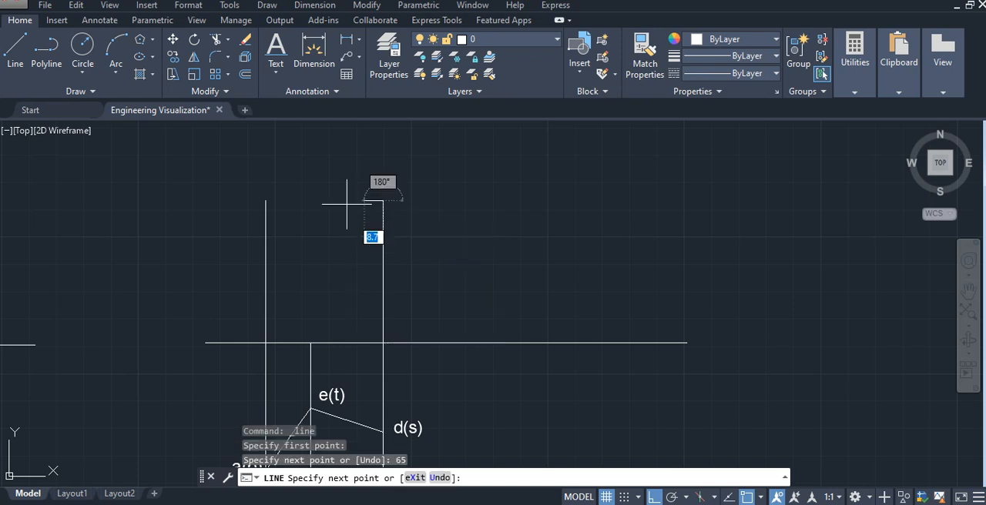
{"action": "left_click", "coordinate": [267, 202]}
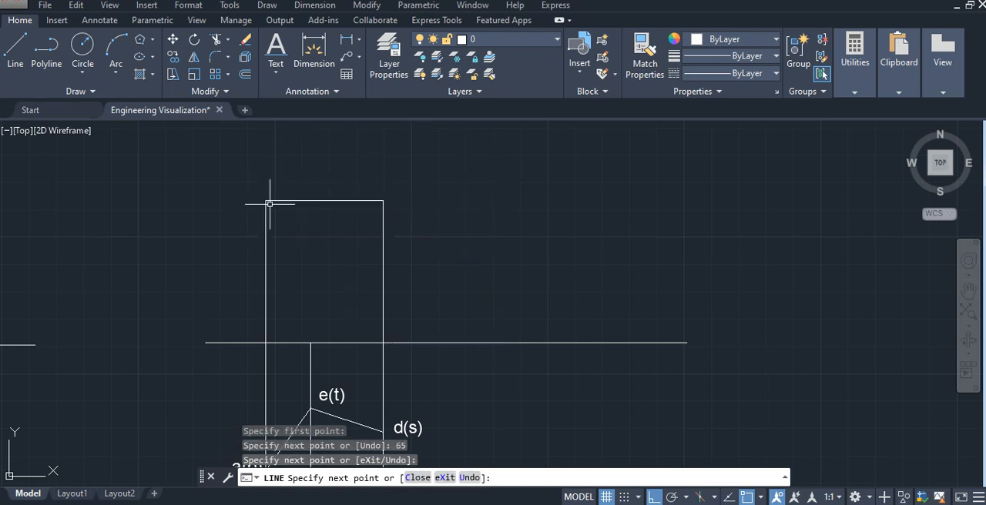
{"action": "key", "text": "Escape"}
- Draw the front view's intermediate vertical edge from the e(t) projector on the reference line up to the rectangle's top edge
{"action": "key", "text": "space"}
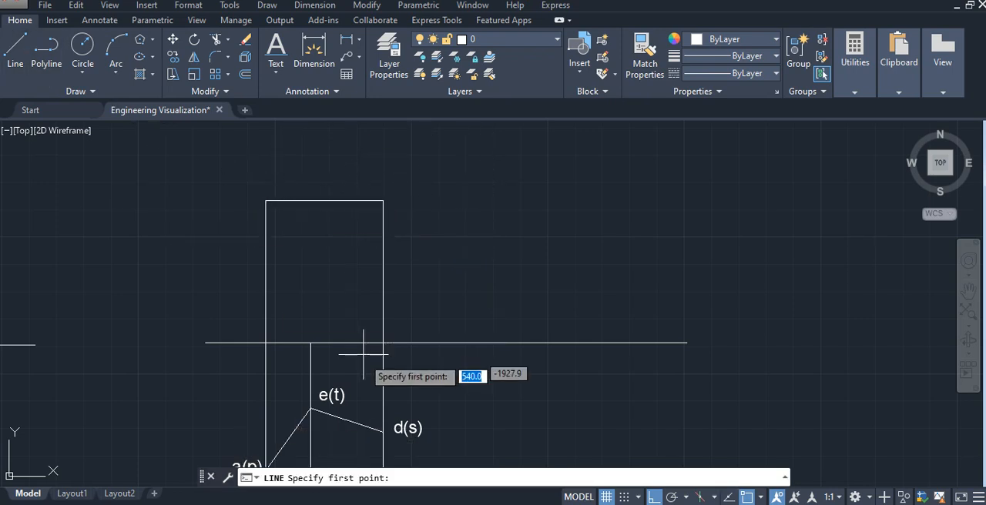
{"action": "left_click", "coordinate": [311, 343]}
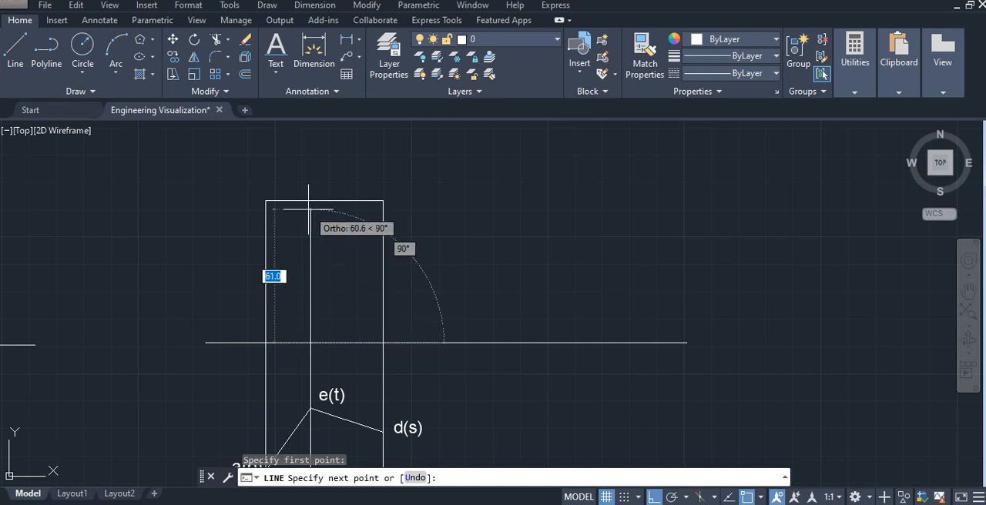
{"action": "key", "text": "Escape"}
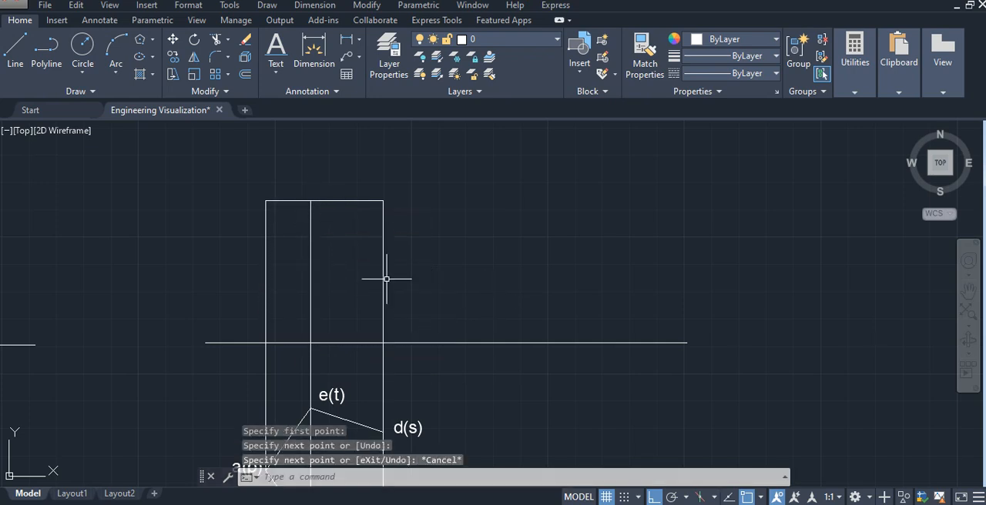
- Dimension the height of the front view's left edge, placing the dimension line to the left of the rectangle
{"action": "mouse_move", "coordinate": [386, 279]}
{"action": "middle_mouse_down"}
{"action": "mouse_move", "coordinate": [434, 271]}
{"action": "mouse_move", "coordinate": [481, 234]}
{"action": "middle_mouse_up"}
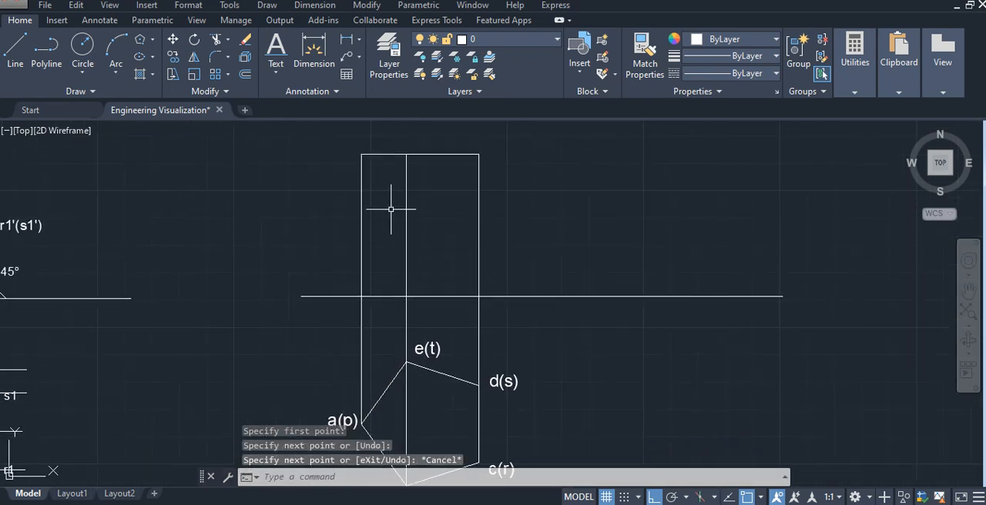
{"action": "left_click", "coordinate": [314, 54]}
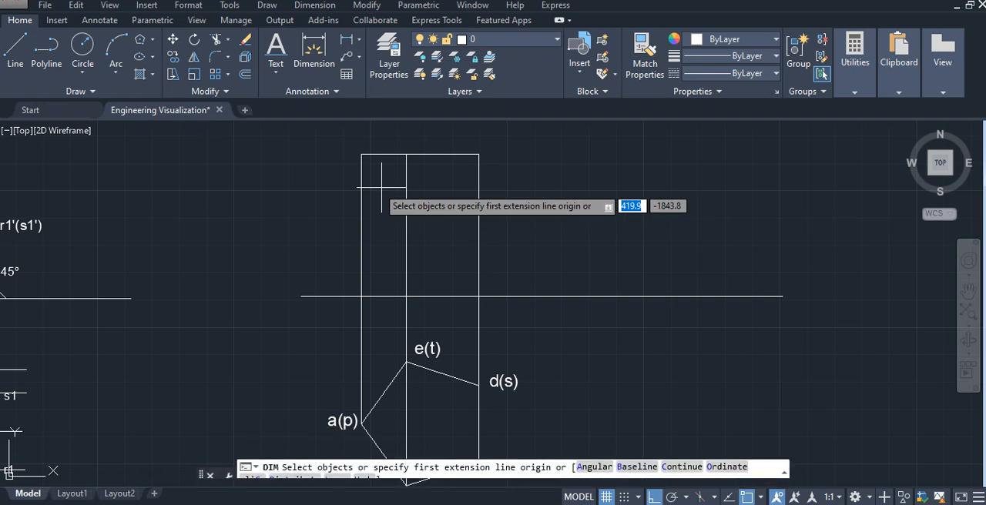
{"action": "key", "text": "Return"}
{"action": "left_click", "coordinate": [362, 155]}
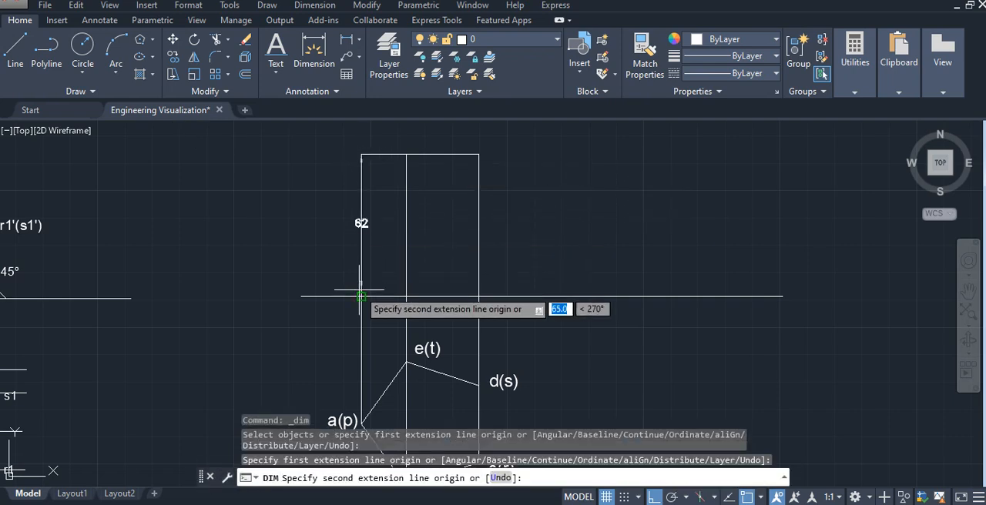
{"action": "left_click", "coordinate": [360, 291]}
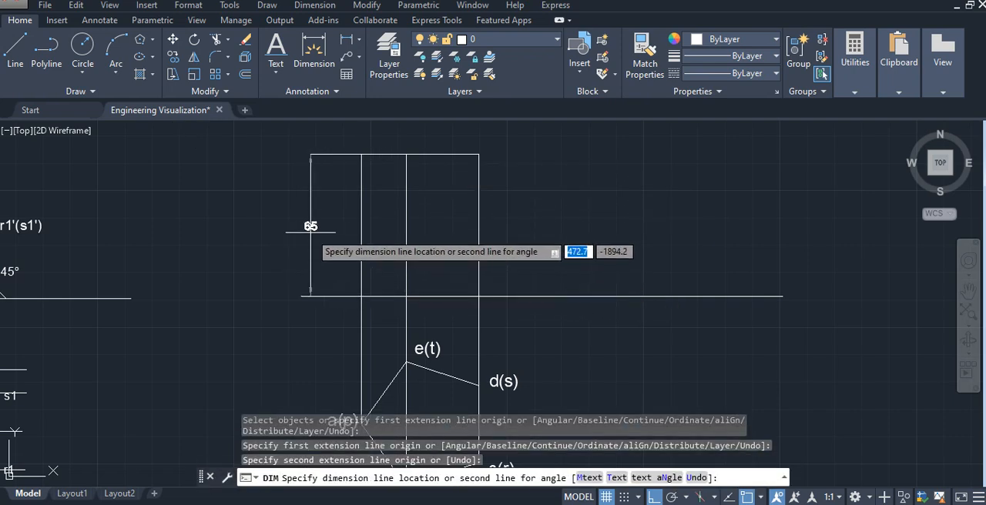
{"action": "left_click", "coordinate": [322, 231]}
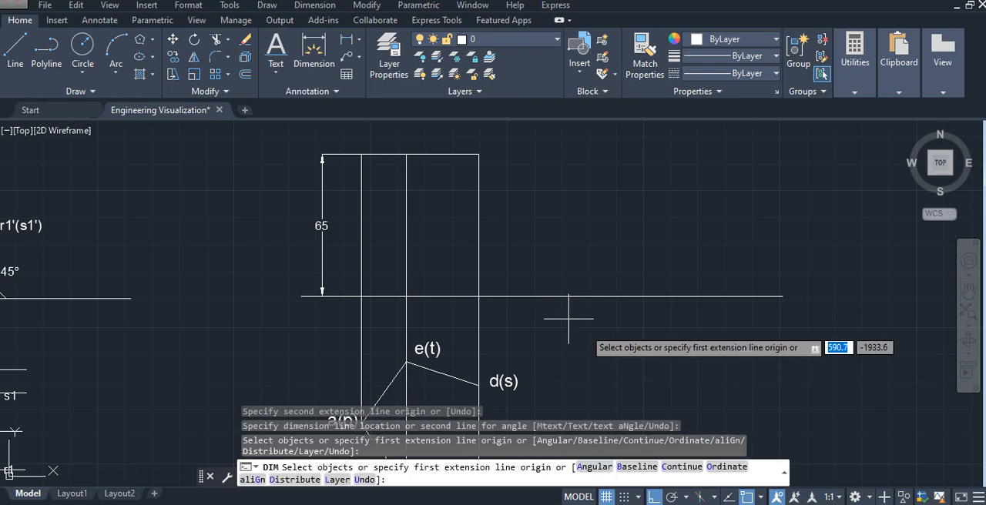
- Add an aligned dimension to the pentagon's base side a(p)–b(q) in the top view, placing it outside the pentagon
{"action": "middle_click_drag", "start_coordinate": [521, 308], "coordinate": [532, 198]}
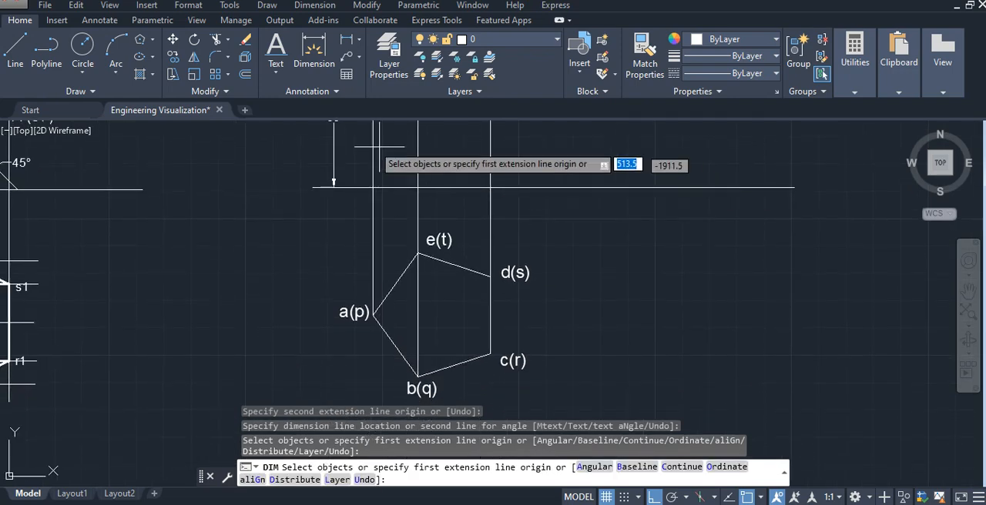
{"action": "left_click", "coordinate": [314, 50]}
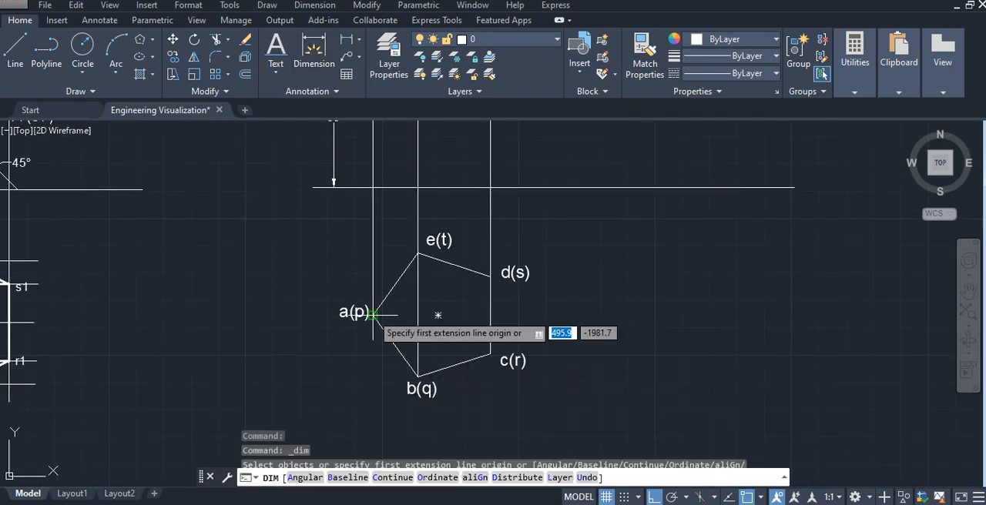
{"action": "left_click", "coordinate": [373, 312]}
{"action": "left_click", "coordinate": [418, 377]}
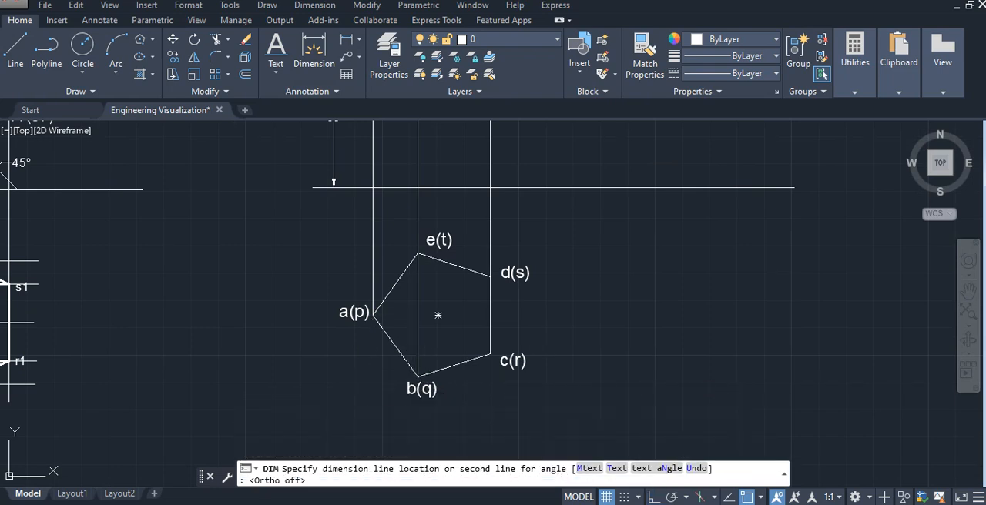
{"action": "left_click", "coordinate": [356, 372]}
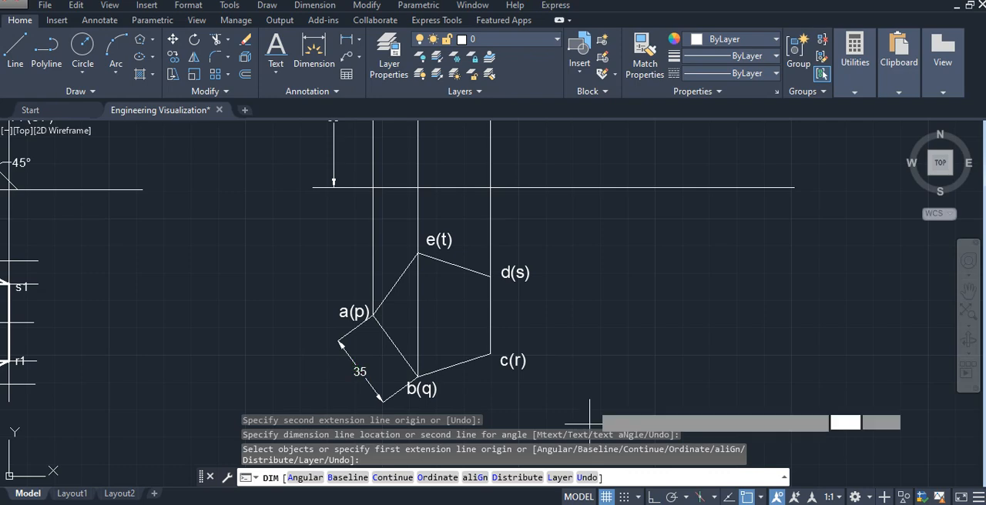
{"action": "key", "text": "Return"}
- Draw a vertical axis line about 140 mm long in CENTER linetype from the pentagon's centre up past the front view's top edge
{"action": "middle_click_drag", "start_coordinate": [545, 253], "coordinate": [529, 317]}
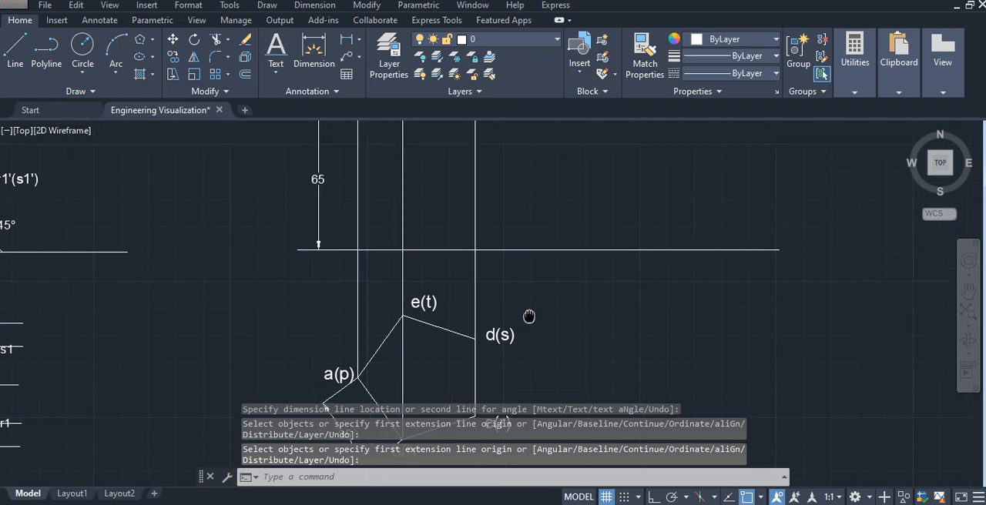
{"action": "scroll", "coordinate": [529, 318], "scroll_direction": "down", "scroll_amount": 2}
{"action": "middle_click_drag", "start_coordinate": [298, 245], "coordinate": [573, 332]}
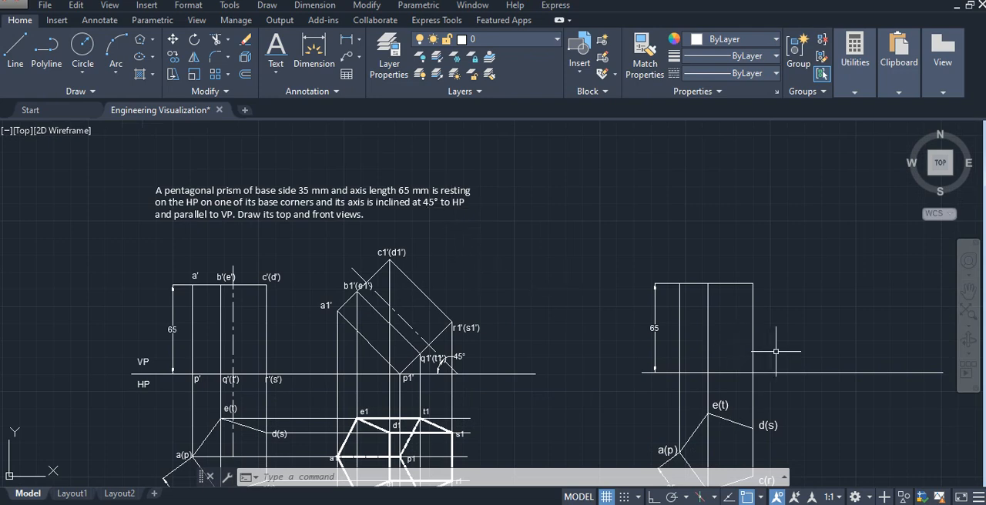
{"action": "mouse_move", "coordinate": [776, 352]}
{"action": "middle_mouse_down"}
{"action": "mouse_move", "coordinate": [432, 264]}
{"action": "mouse_move", "coordinate": [416, 275]}
{"action": "mouse_move", "coordinate": [425, 293]}
{"action": "mouse_move", "coordinate": [440, 264]}
{"action": "middle_mouse_up"}
{"action": "scroll", "coordinate": [389, 267], "scroll_direction": "up", "scroll_amount": 2}
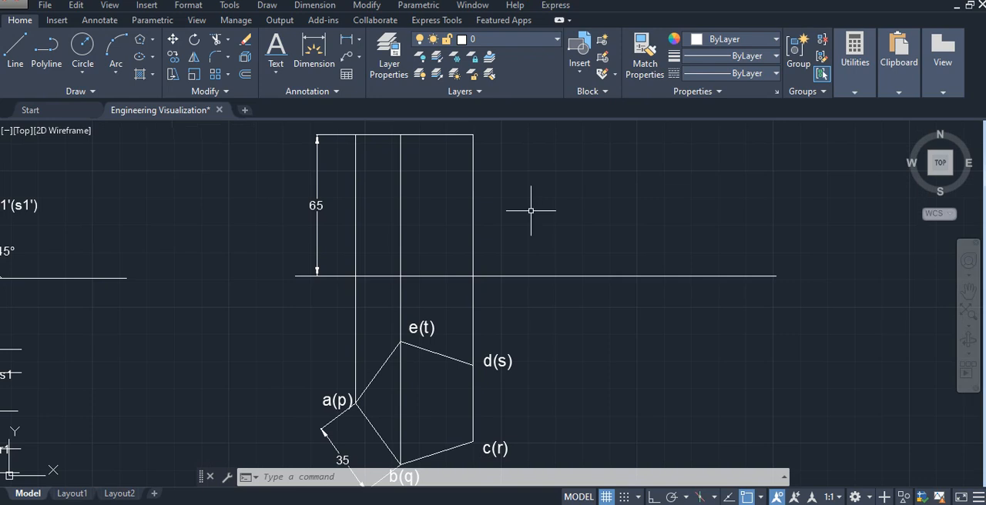
{"action": "left_click", "coordinate": [770, 73]}
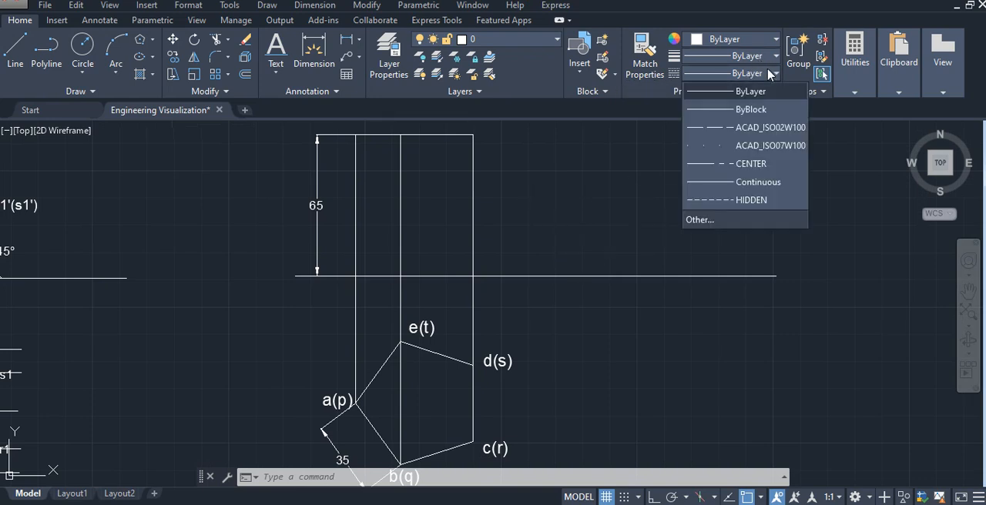
{"action": "left_click", "coordinate": [773, 165]}
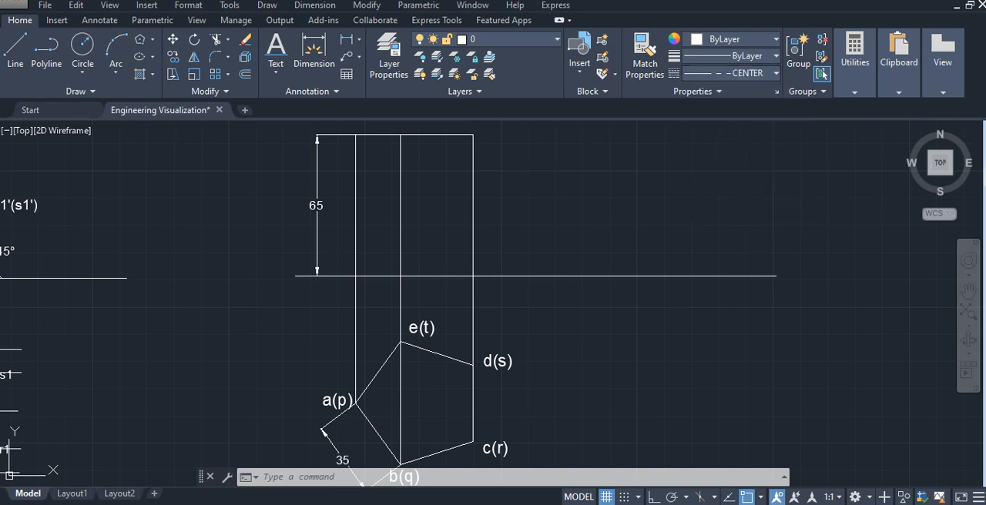
{"action": "left_click", "coordinate": [16, 65]}
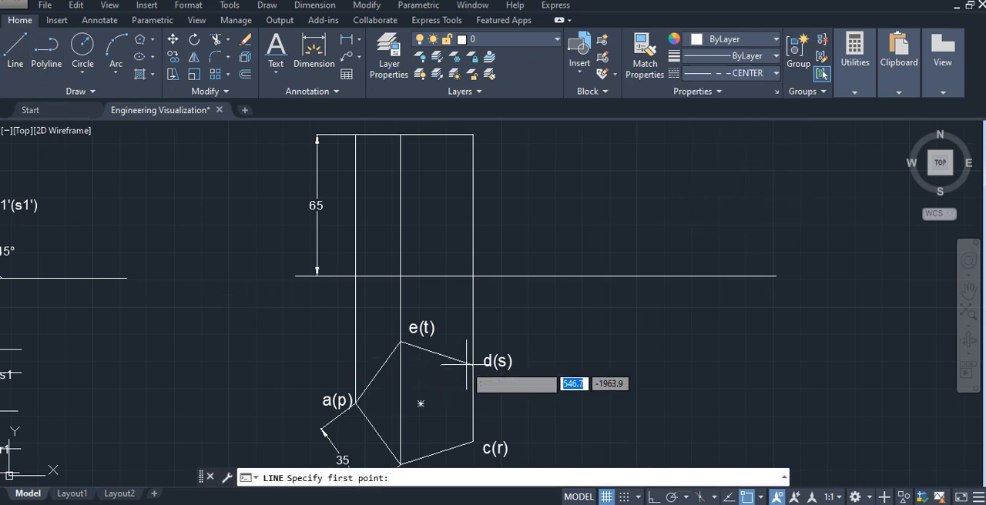
{"action": "left_click", "coordinate": [421, 402]}
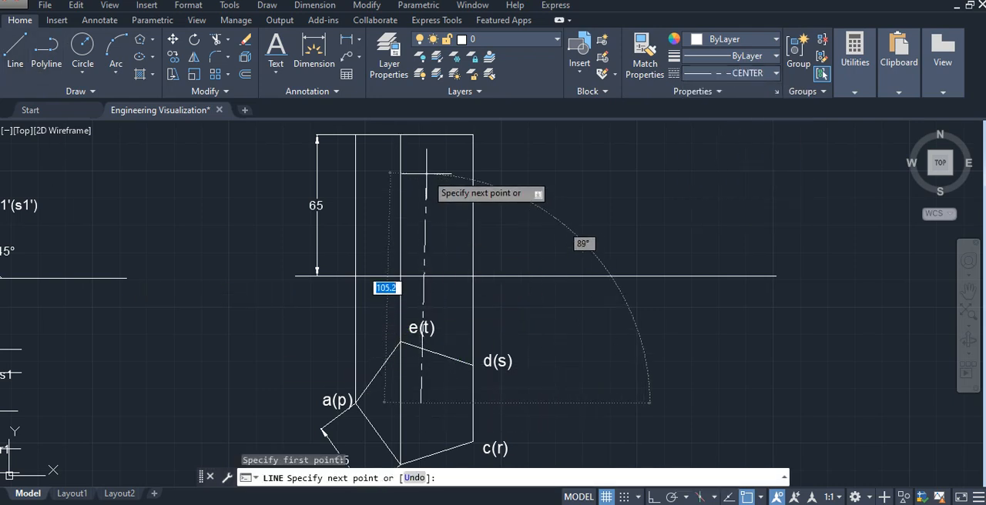
{"action": "left_click", "coordinate": [651, 498]}
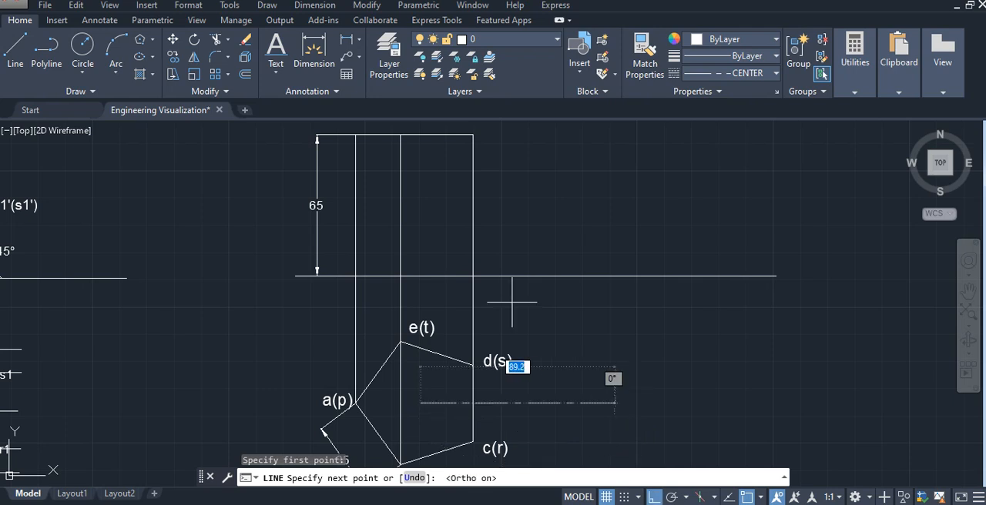
{"action": "middle_click_drag", "start_coordinate": [422, 169], "coordinate": [419, 231]}
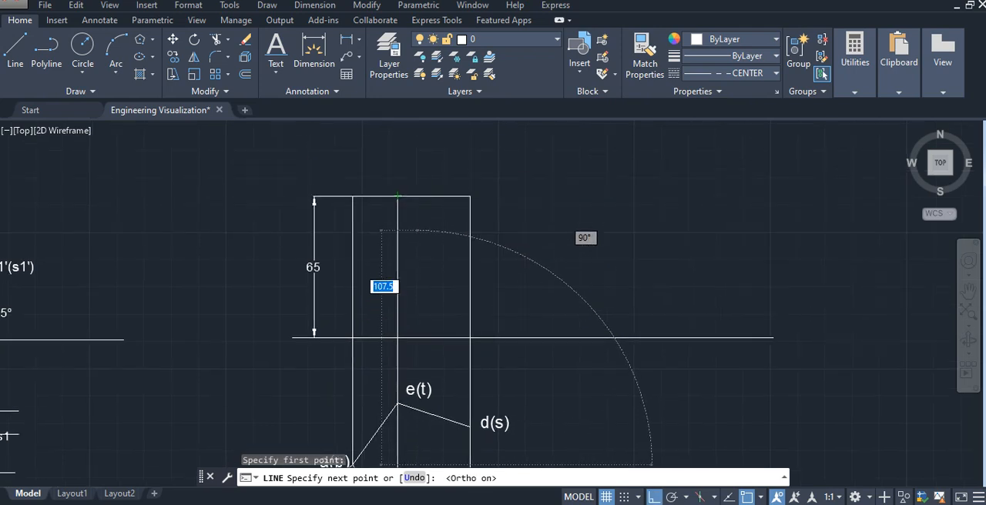
{"action": "left_click", "coordinate": [419, 160]}
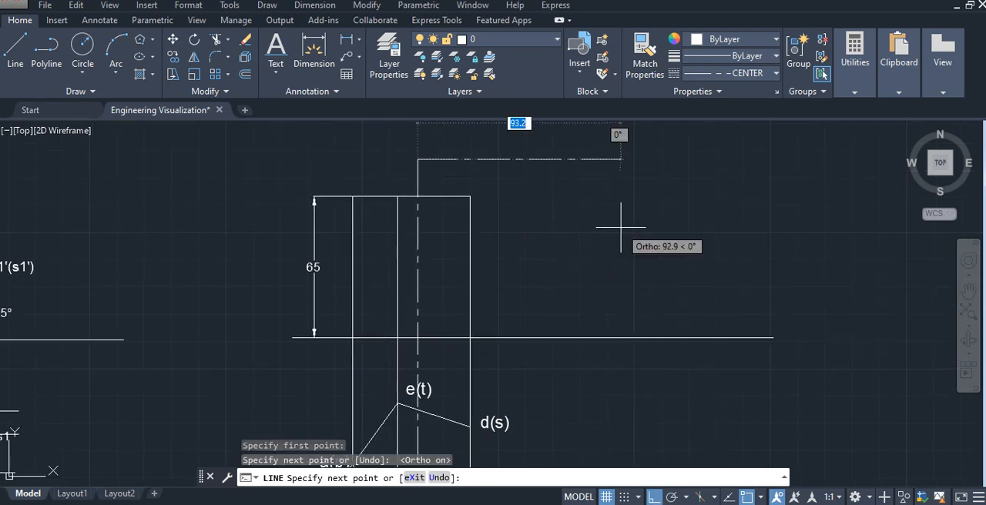
{"action": "key", "text": "Escape"}
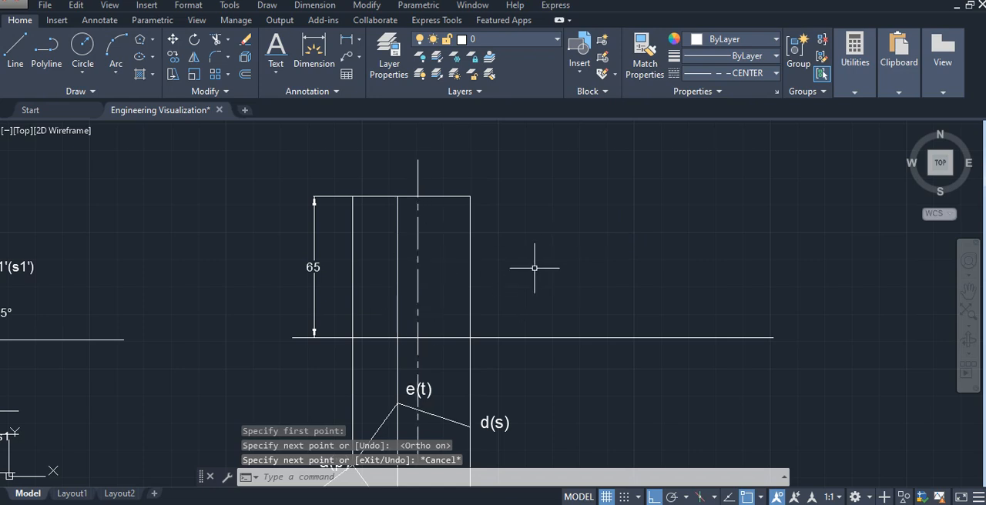
- Draw the front view's base edge along the reference line, from the left edge's lower end to the right edge's lower end
{"action": "middle_click_drag", "start_coordinate": [534, 268], "coordinate": [517, 225]}
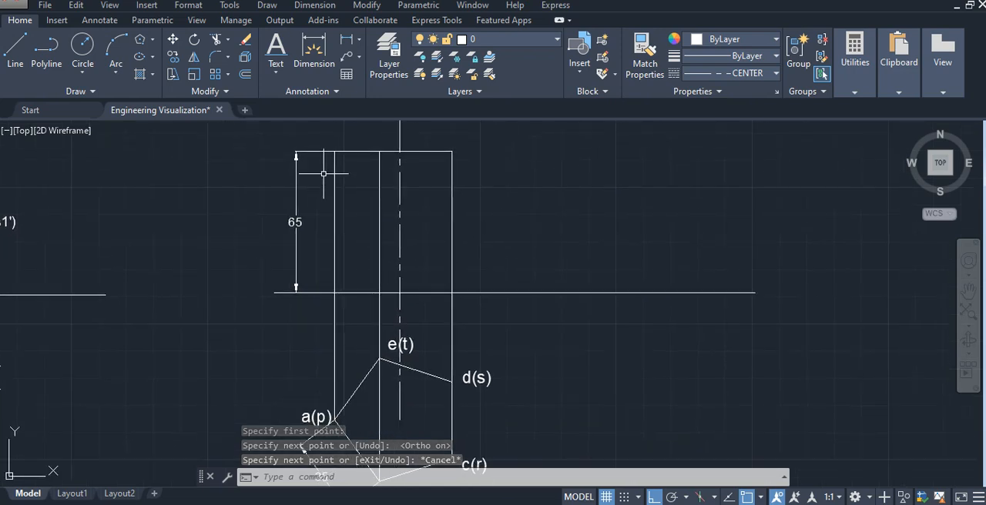
{"action": "left_click", "coordinate": [20, 55]}
{"action": "left_click", "coordinate": [332, 293]}
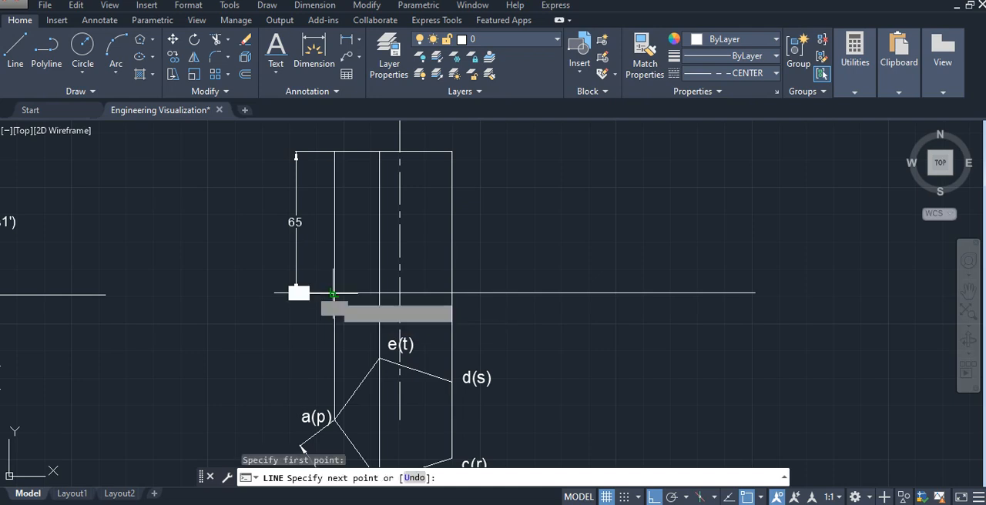
{"action": "left_click", "coordinate": [452, 293]}
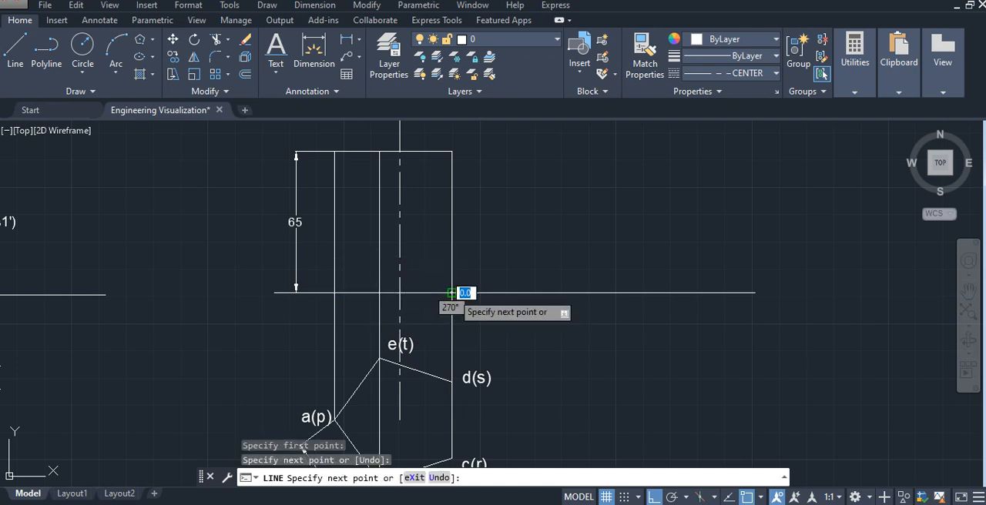
{"action": "key", "text": "Escape"}
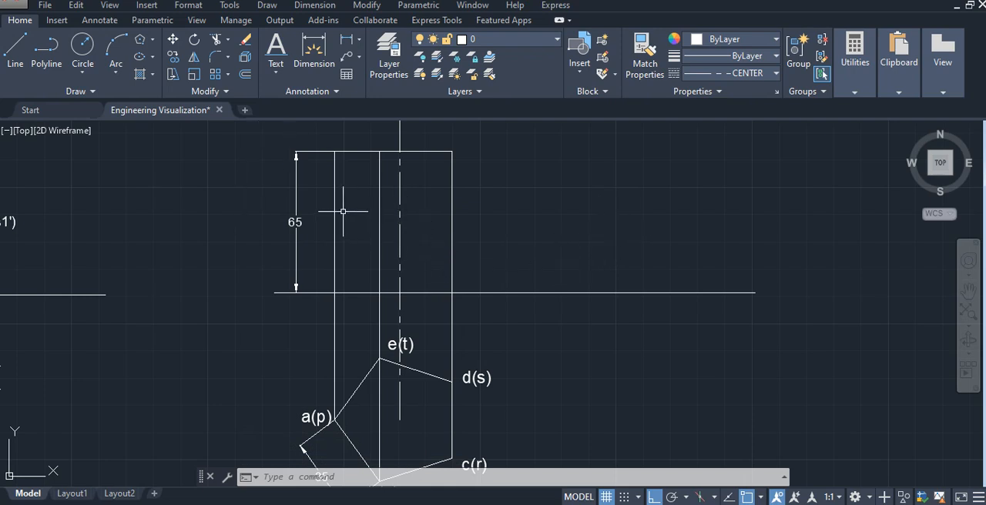
- Copy the front view's edges, base line and axis line, and paste the copy to the right of the original front view
{"action": "left_click", "coordinate": [376, 152]}
{"action": "left_click", "coordinate": [496, 248]}
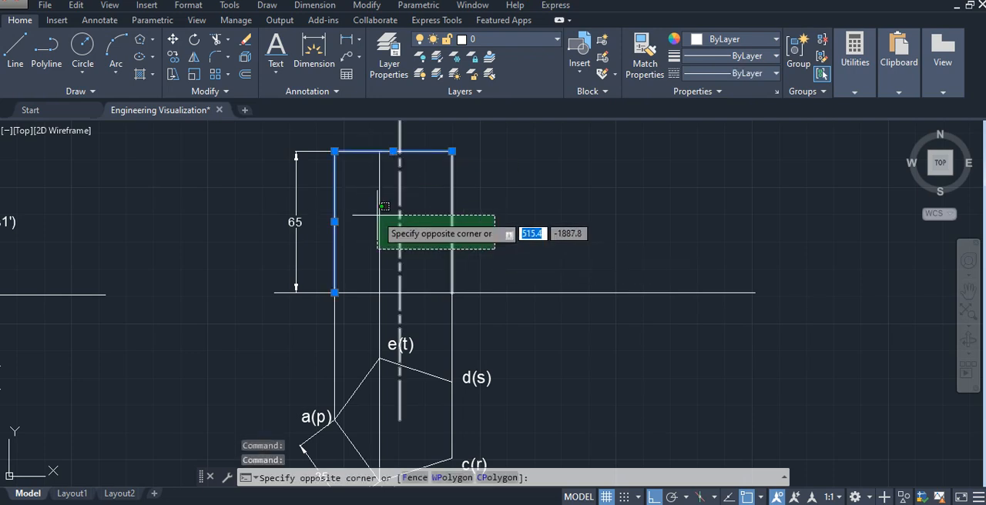
{"action": "left_click", "coordinate": [353, 212]}
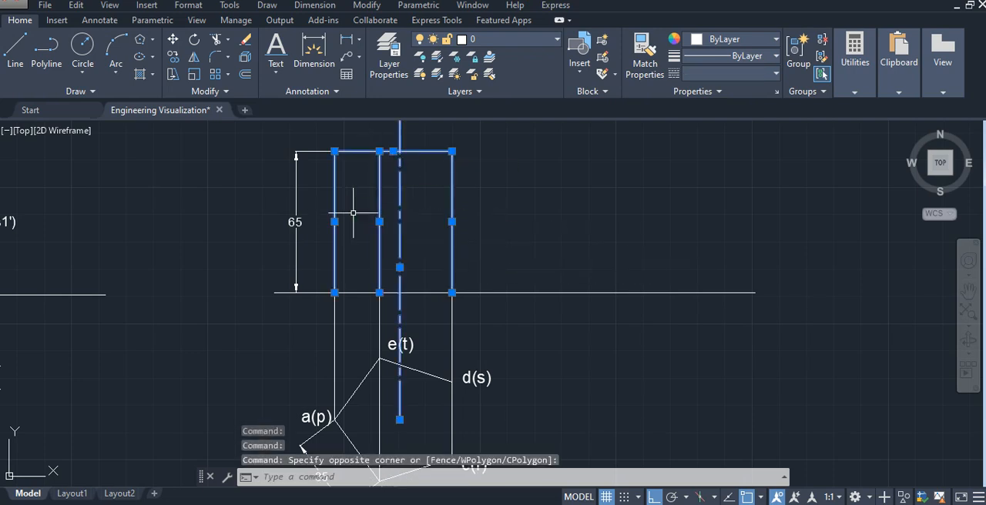
{"action": "left_click", "coordinate": [415, 293]}
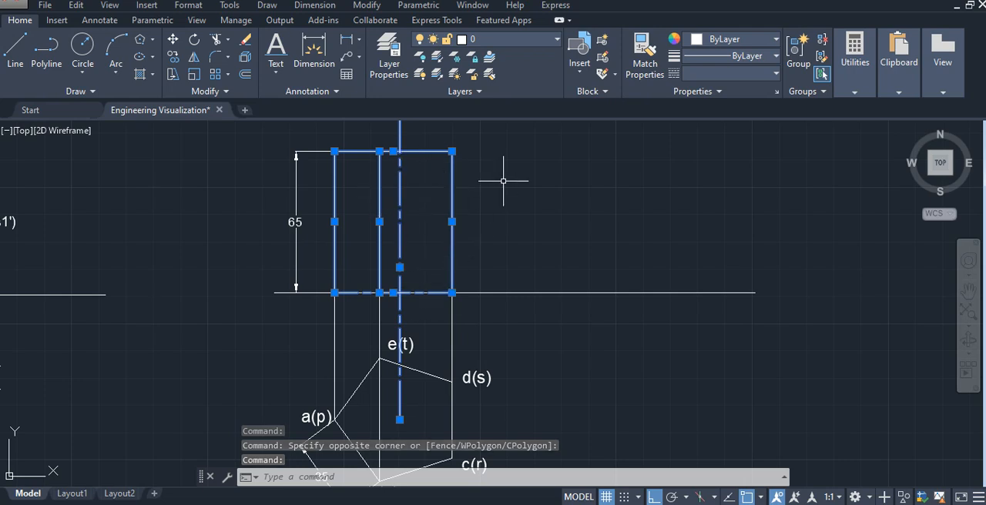
{"action": "key", "text": "ctrl+c"}
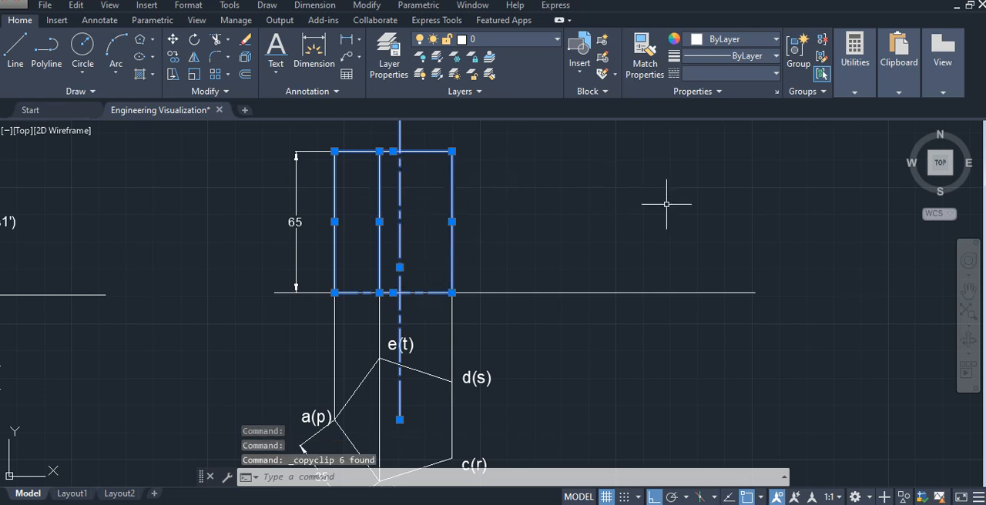
{"action": "key", "text": "ctrl+v"}
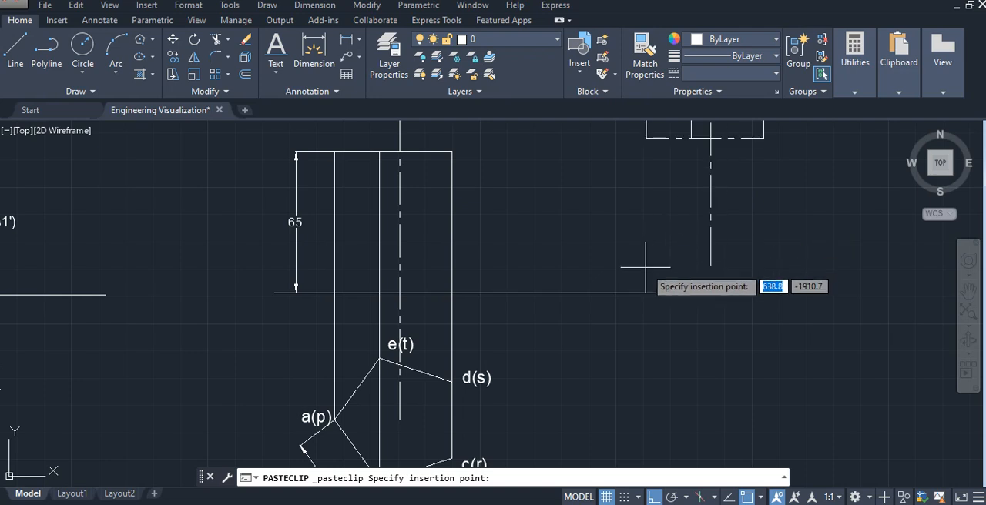
{"action": "left_click", "coordinate": [726, 337]}
- Change the linetype of the copied front view's base edge to ByLayer
{"action": "middle_click_drag", "start_coordinate": [815, 222], "coordinate": [735, 326]}
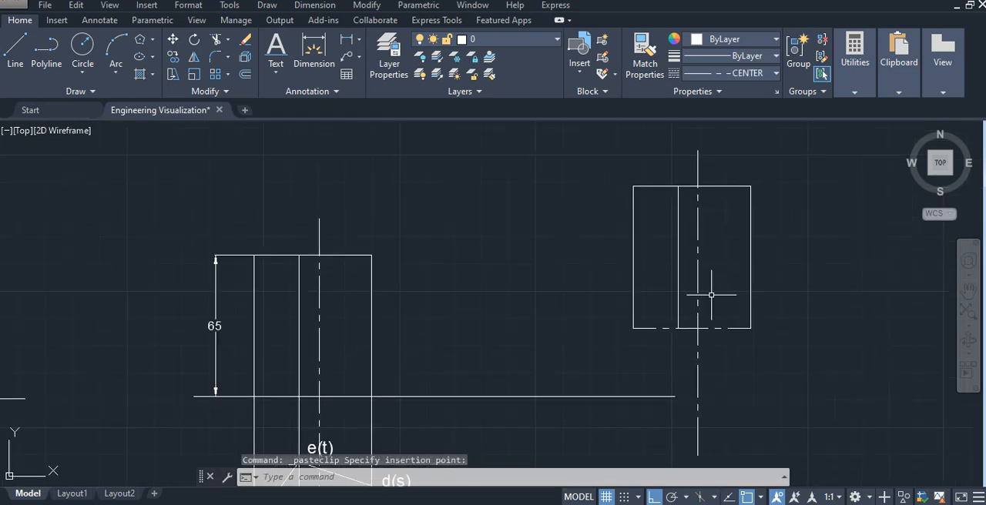
{"action": "left_click", "coordinate": [733, 328]}
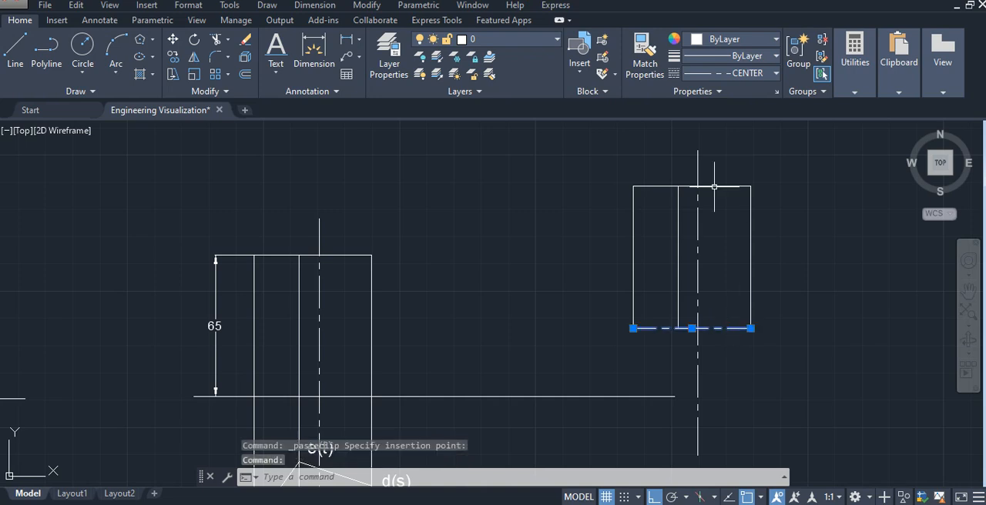
{"action": "left_click", "coordinate": [731, 73]}
{"action": "left_click", "coordinate": [736, 91]}
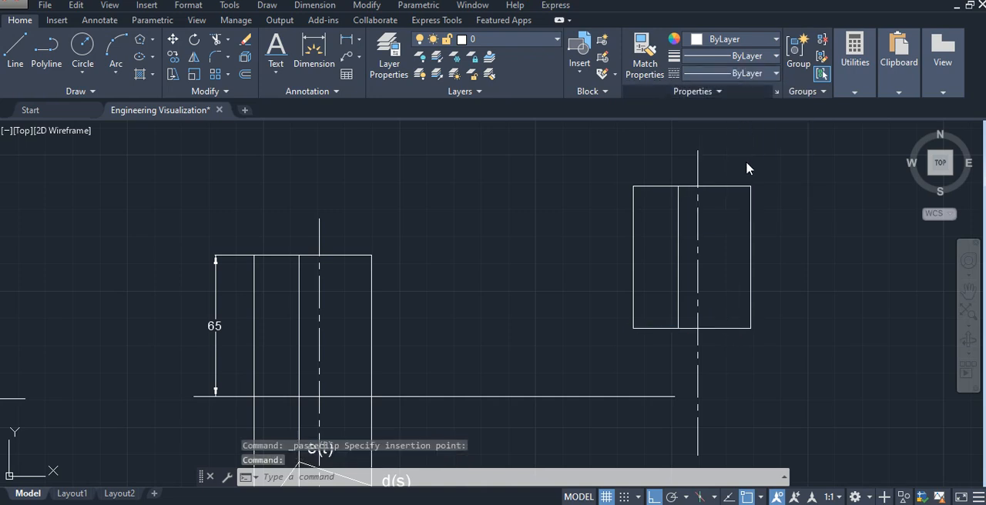
{"action": "key", "text": "Escape"}
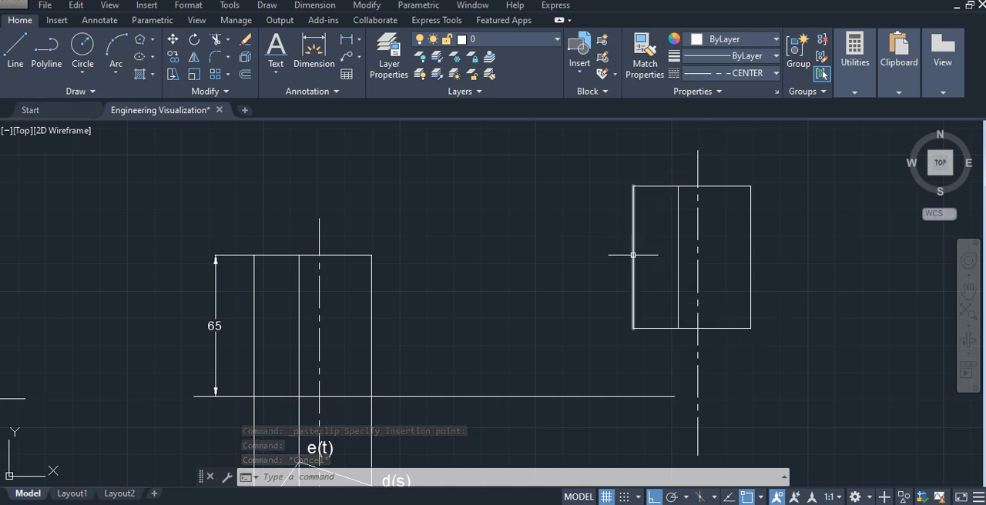
- Rotate the whole copied front view, including its axis, by 45° about the lower end of the axis line
{"action": "left_click", "coordinate": [816, 405]}
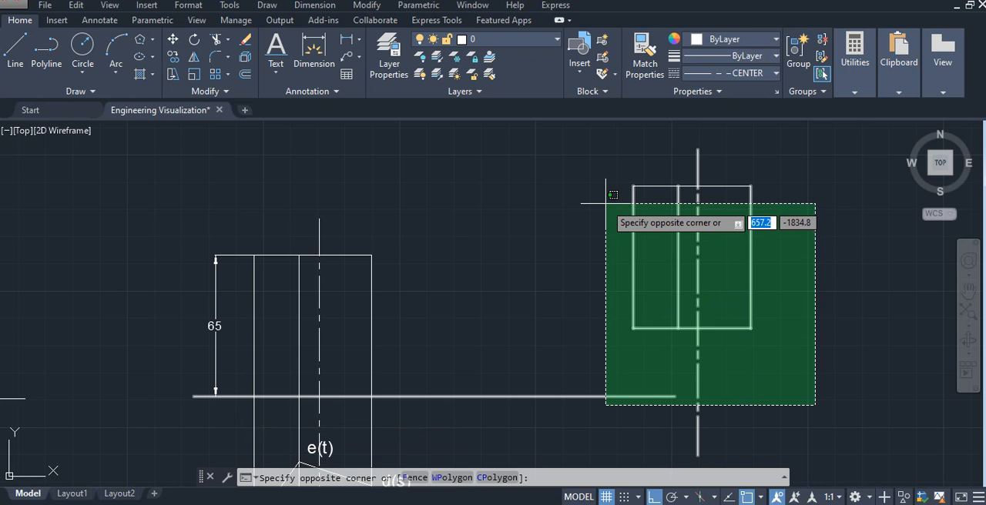
{"action": "left_click", "coordinate": [700, 310]}
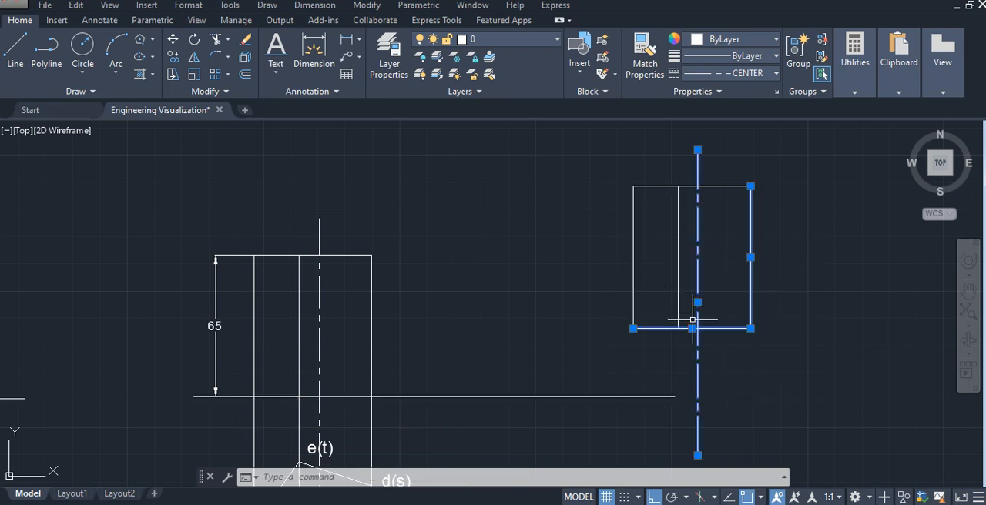
{"action": "left_click", "coordinate": [806, 309]}
{"action": "left_click", "coordinate": [612, 215]}
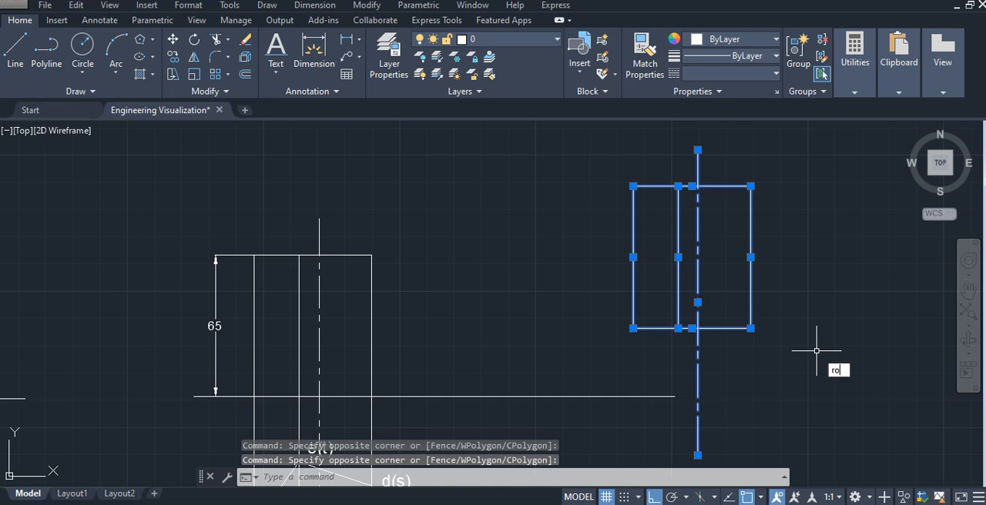
{"action": "key", "text": "Return"}
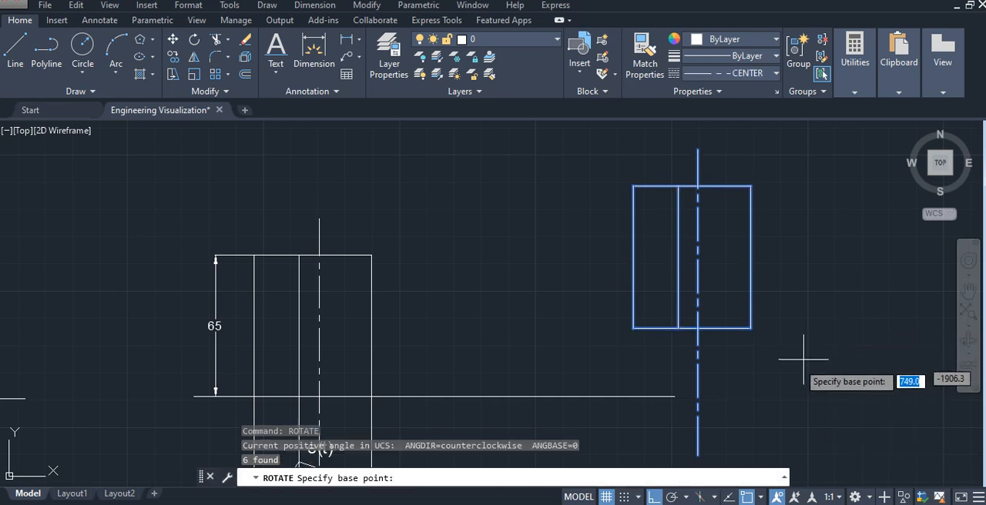
{"action": "left_click", "coordinate": [697, 455]}
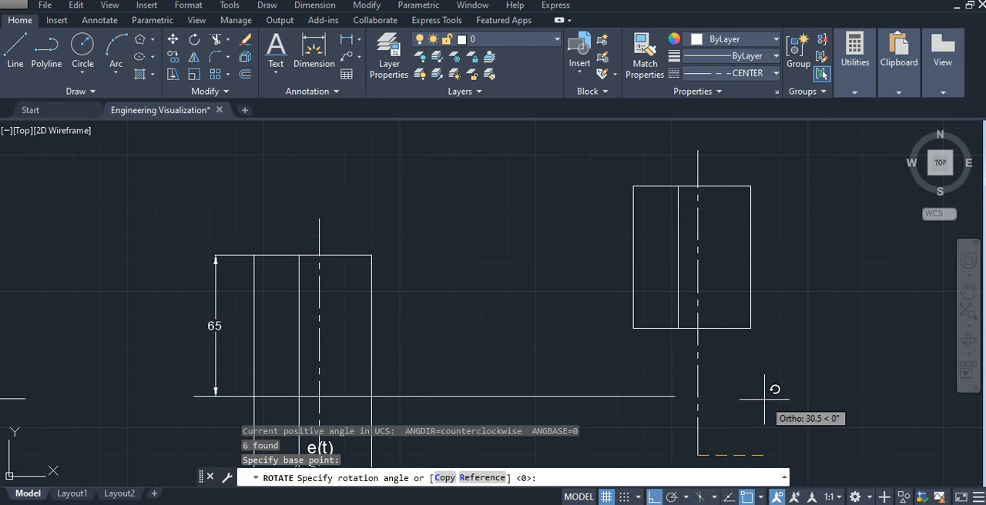
{"action": "key", "text": "Return"}
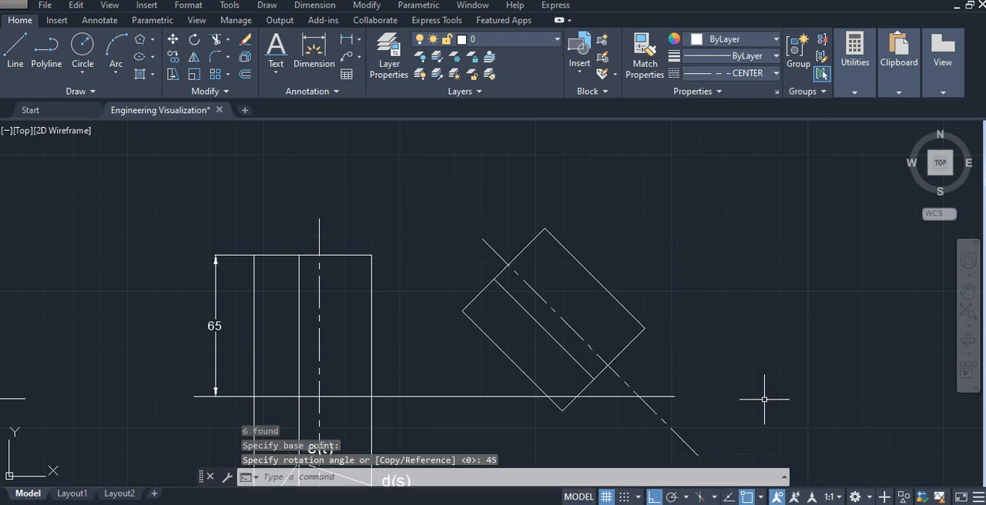
{"action": "middle_click_drag", "start_coordinate": [702, 321], "coordinate": [707, 266]}
{"action": "middle_click_drag", "start_coordinate": [546, 368], "coordinate": [550, 346]}
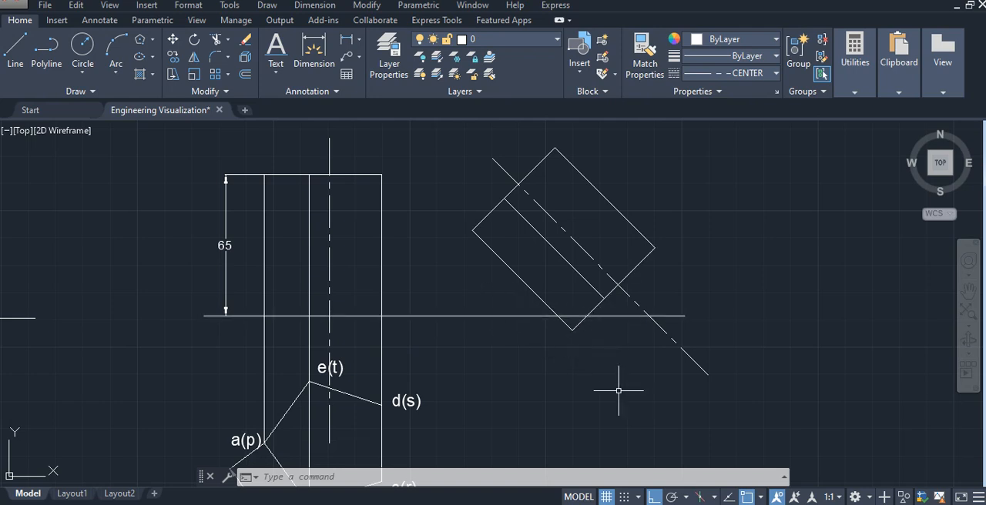
- Move the whole rotated front view, including its axis, so that its lowest corner rests on the reference line
{"action": "left_click", "coordinate": [728, 256]}
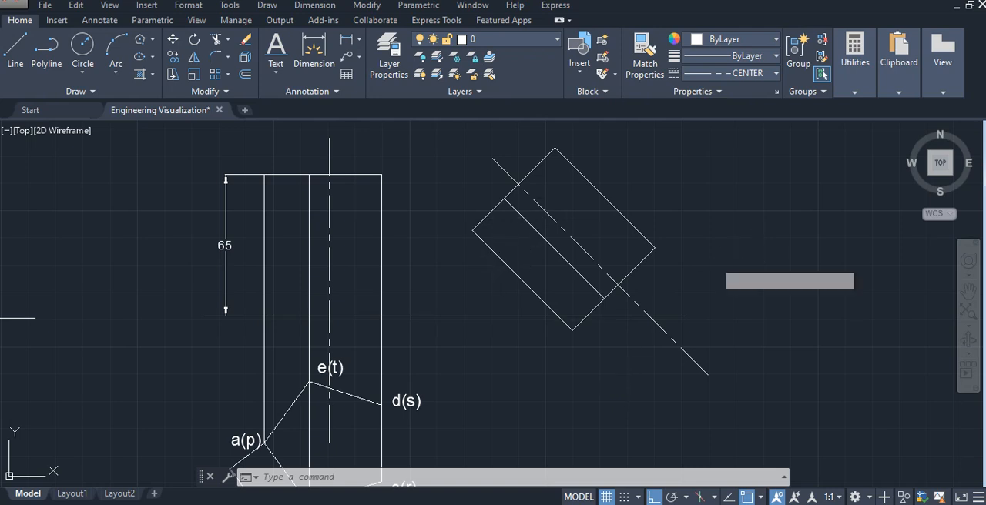
{"action": "left_click", "coordinate": [544, 253]}
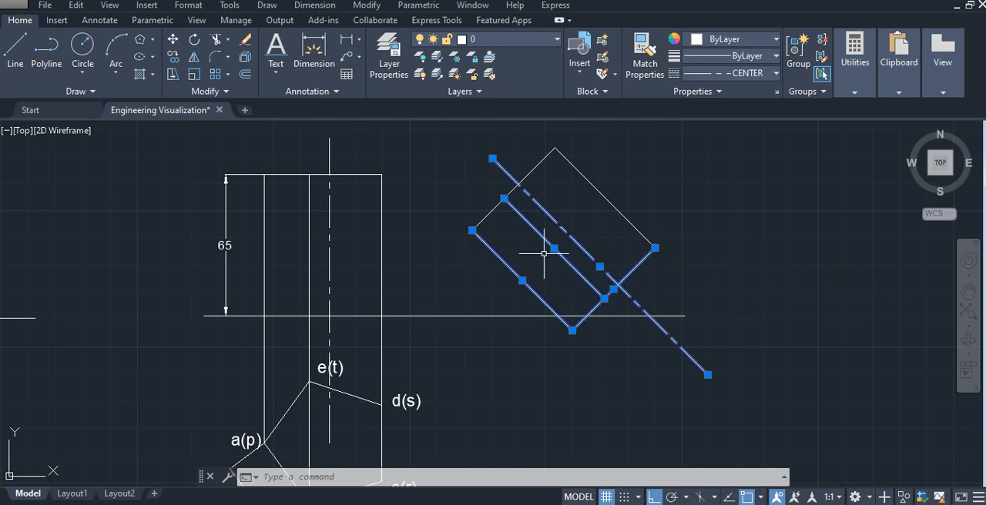
{"action": "left_click", "coordinate": [607, 197]}
{"action": "left_click", "coordinate": [546, 171]}
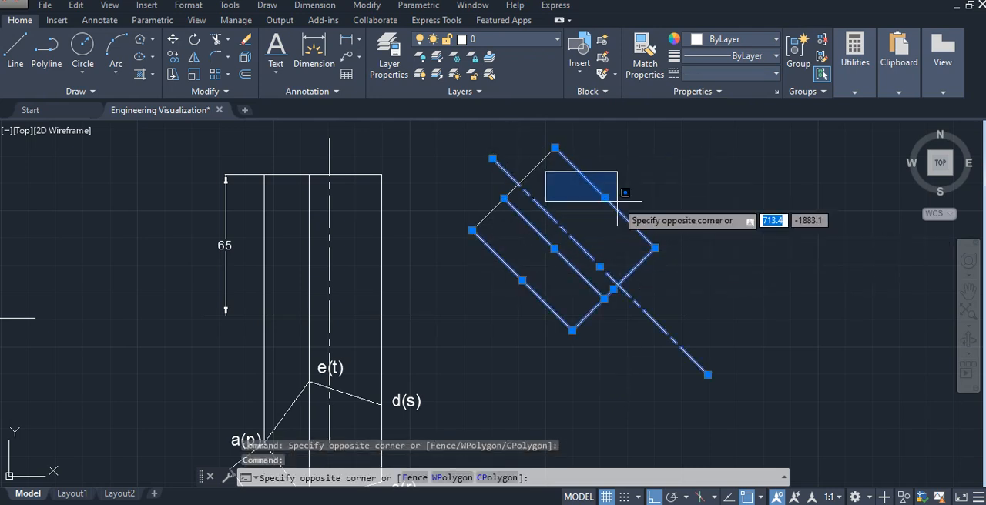
{"action": "left_click", "coordinate": [530, 165]}
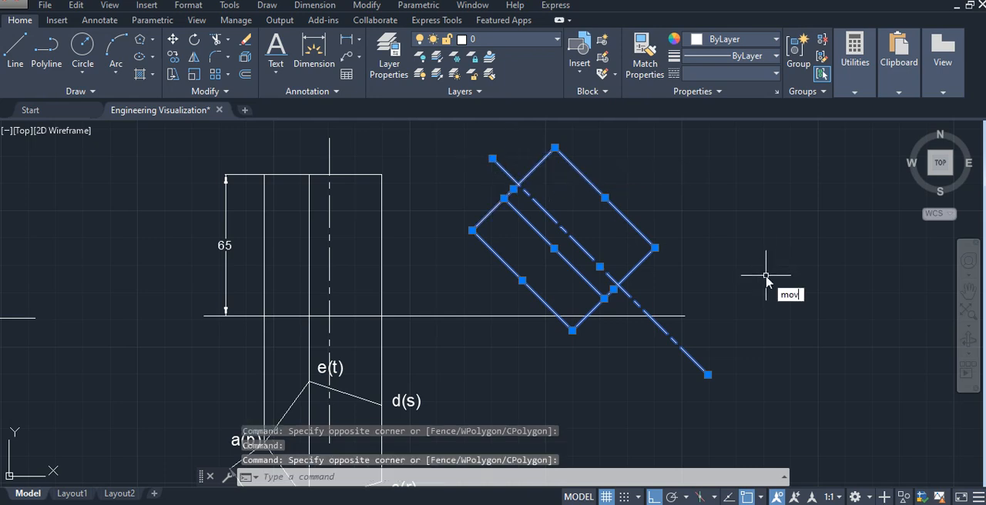
{"action": "type", "text": "e"}
{"action": "key", "text": "Return"}
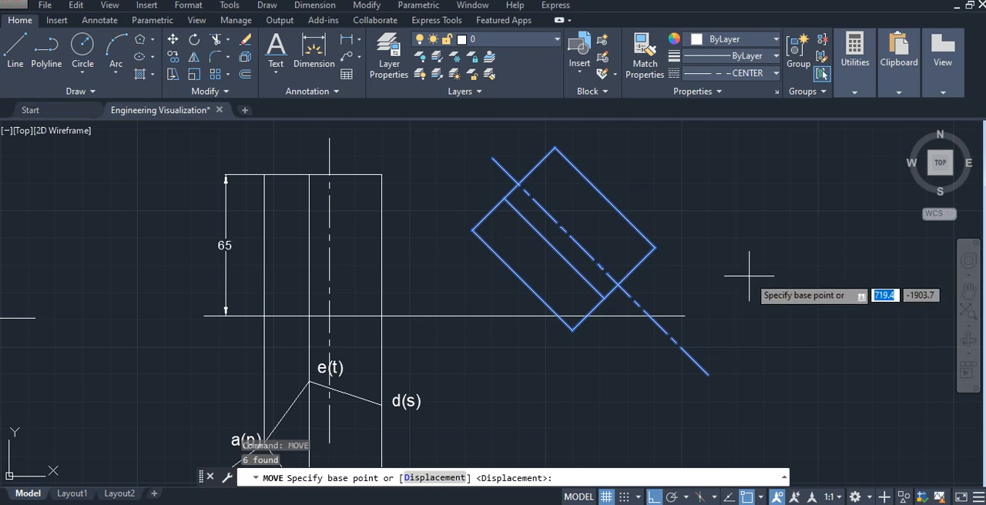
{"action": "left_click", "coordinate": [571, 330]}
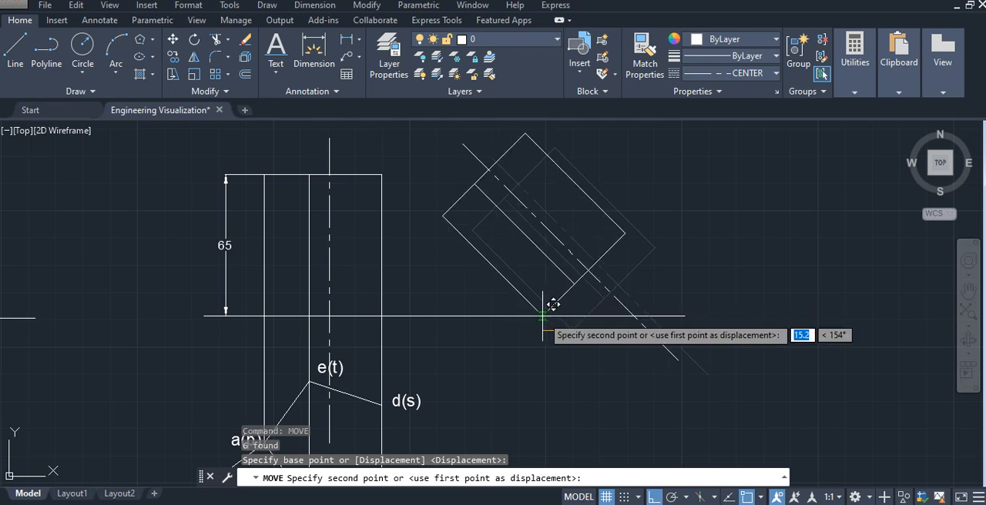
{"action": "left_click", "coordinate": [568, 304]}
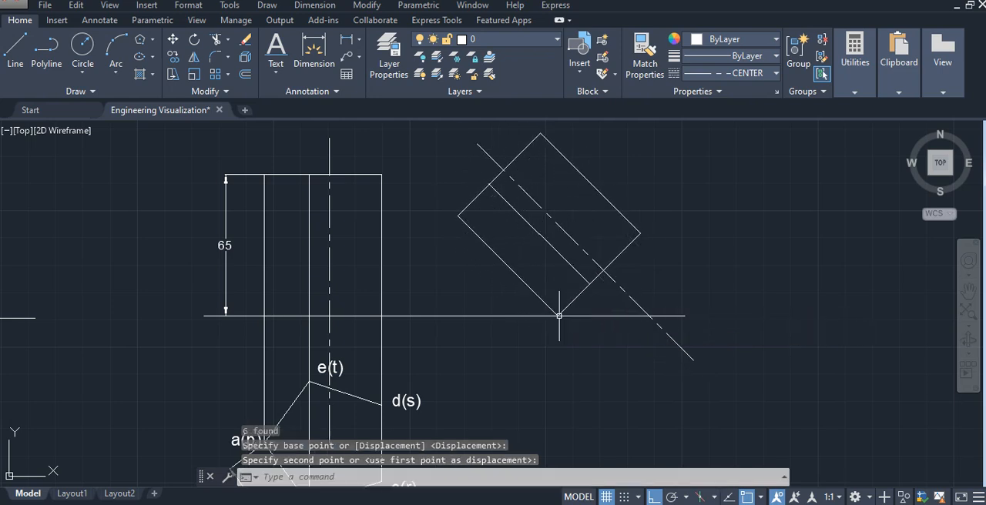
{"action": "scroll", "coordinate": [563, 348], "scroll_direction": "up", "scroll_amount": 4}
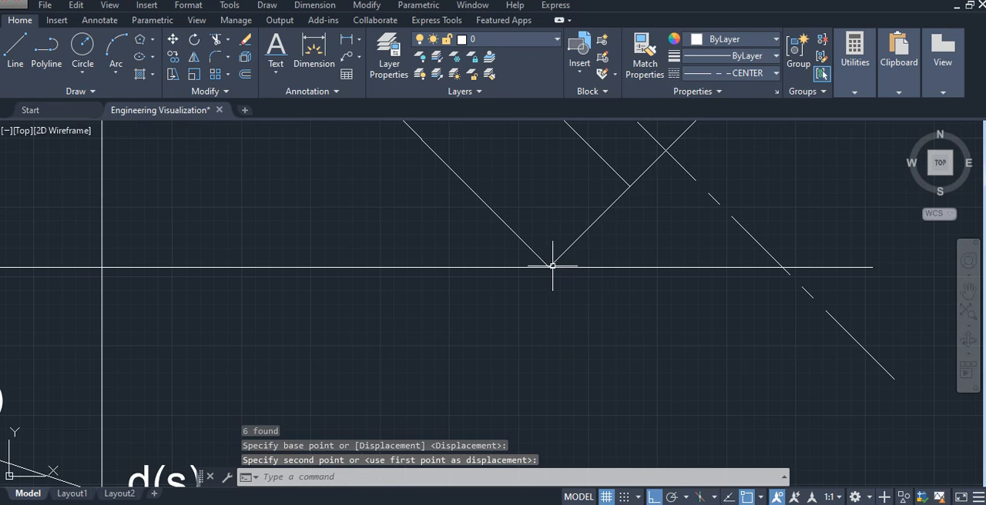
{"action": "scroll", "coordinate": [725, 344], "scroll_direction": "down", "scroll_amount": 2}
- Trim the part of the rotated view's axis line that extends below the reference line
{"action": "middle_click_drag", "start_coordinate": [786, 334], "coordinate": [739, 379]}
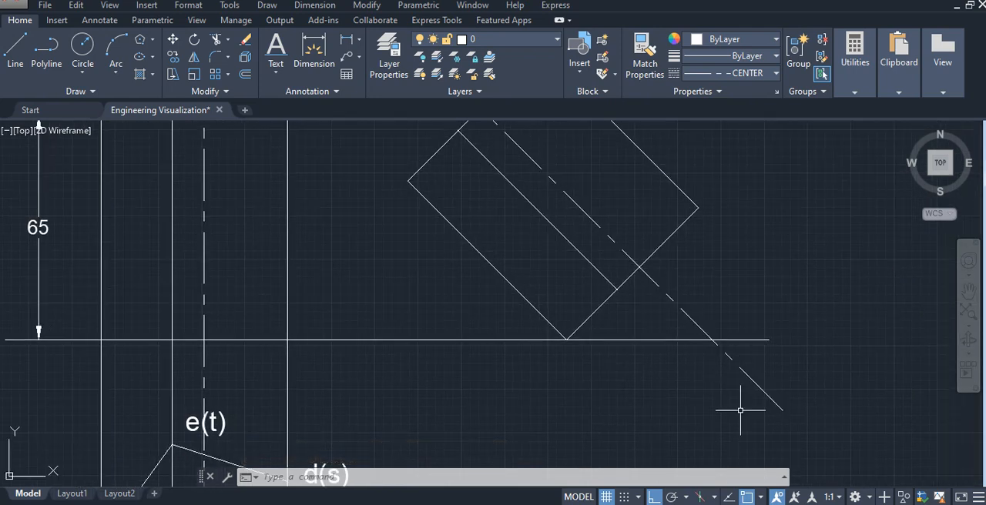
{"action": "type", "text": "trim"}
{"action": "key", "text": "Return"}
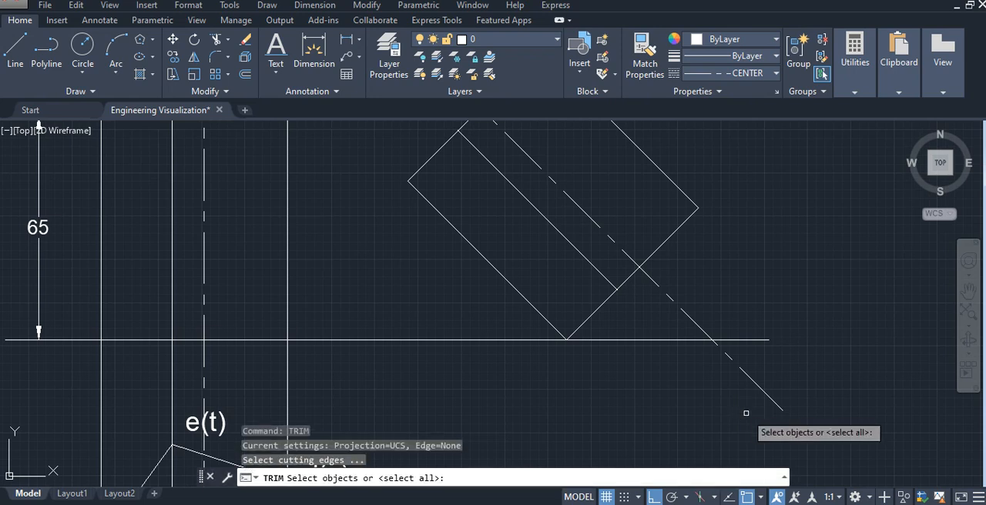
{"action": "key", "text": "Return"}
{"action": "left_click", "coordinate": [773, 401]}
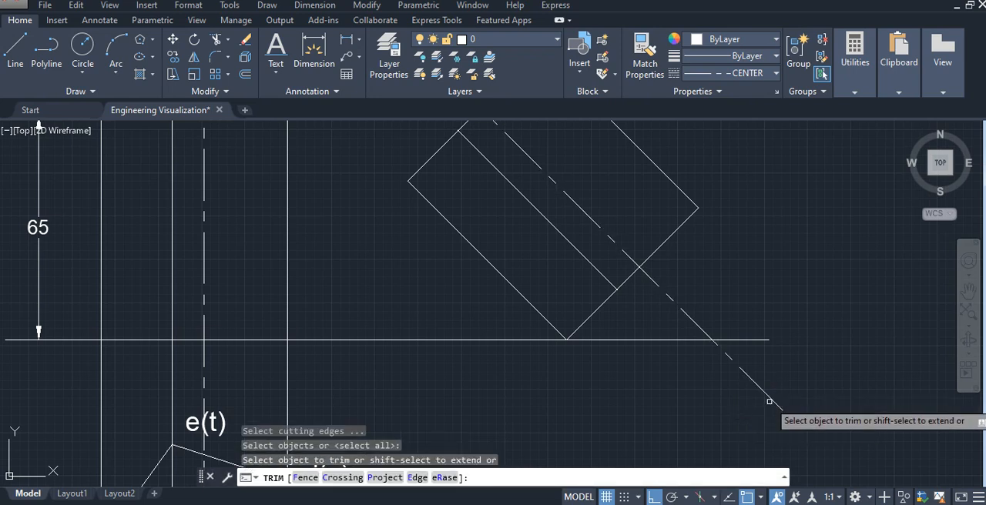
{"action": "scroll", "coordinate": [724, 375], "scroll_direction": "down", "scroll_amount": 2}
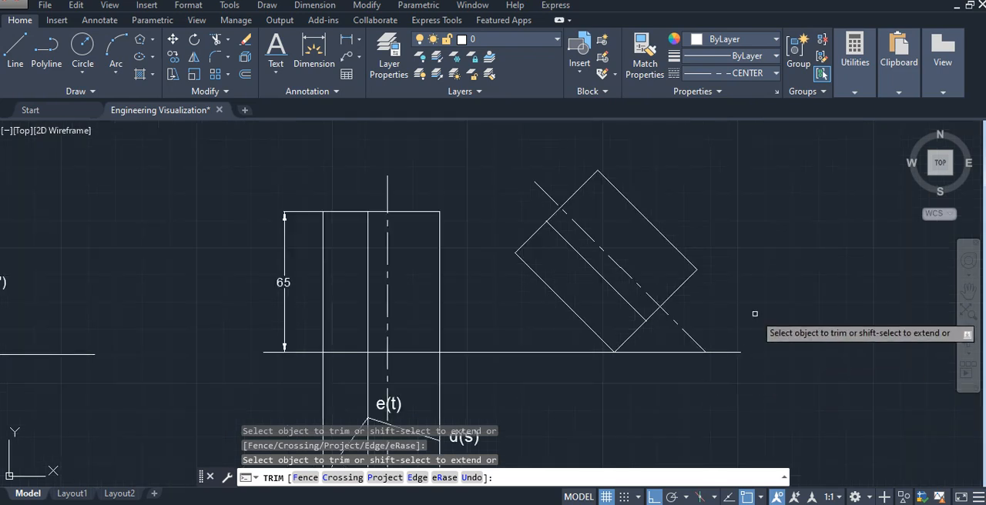
{"action": "key", "text": "Escape"}
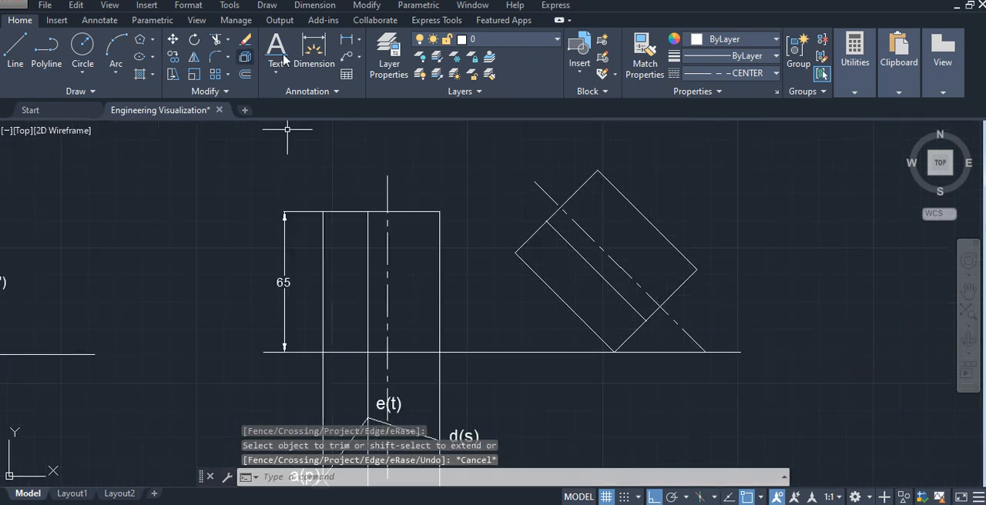
- Add an angular dimension between the inclined axis and the reference line, placed inside the angle
{"action": "left_click", "coordinate": [359, 39]}
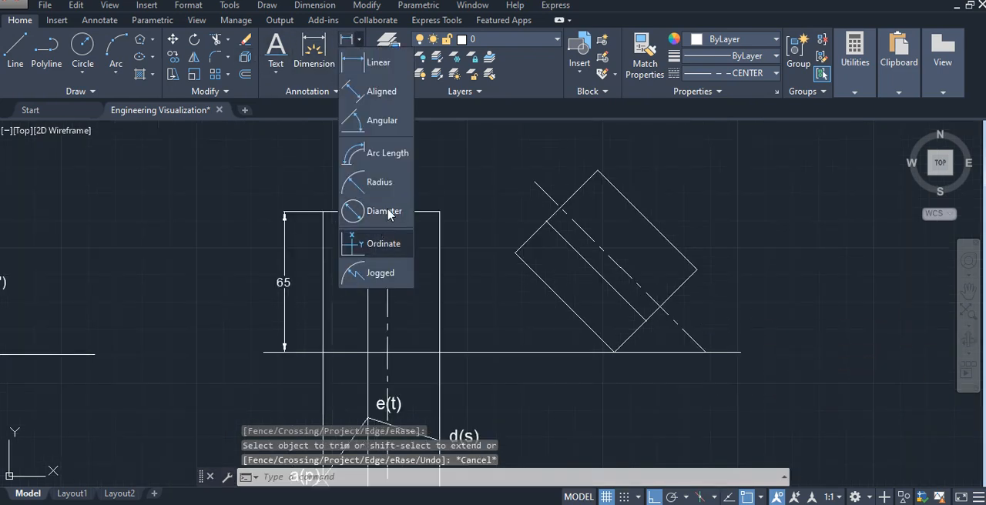
{"action": "left_click", "coordinate": [379, 121]}
{"action": "left_click", "coordinate": [696, 343]}
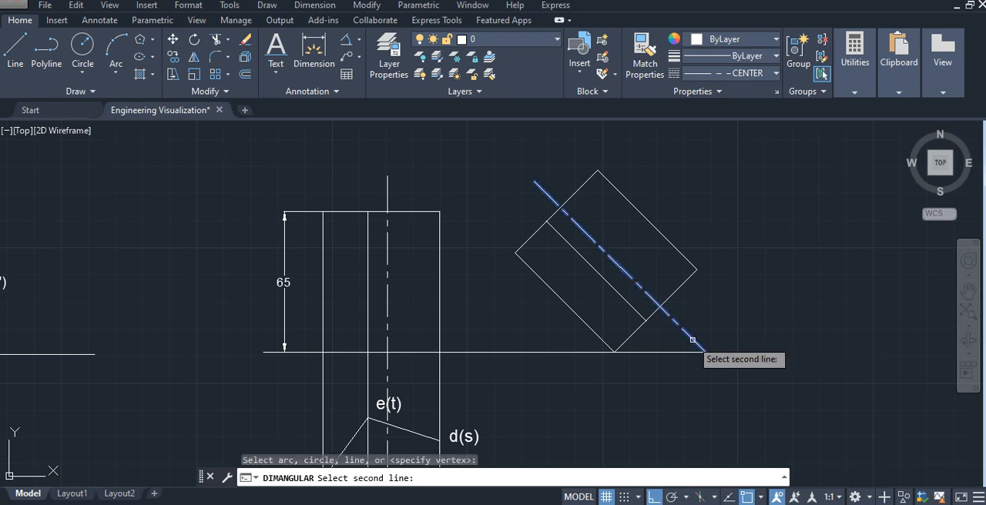
{"action": "left_click", "coordinate": [686, 352]}
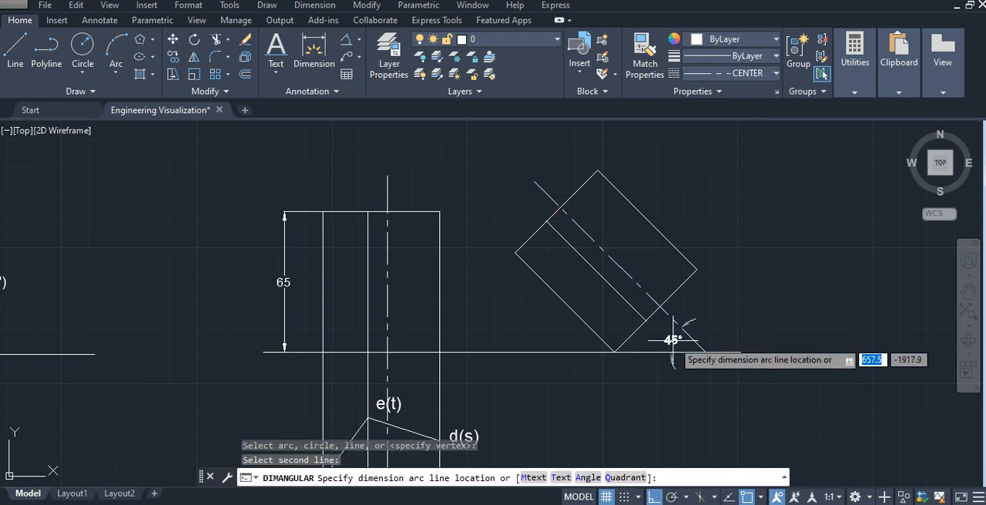
{"action": "left_click", "coordinate": [672, 342]}
{"action": "key", "text": "Escape"}
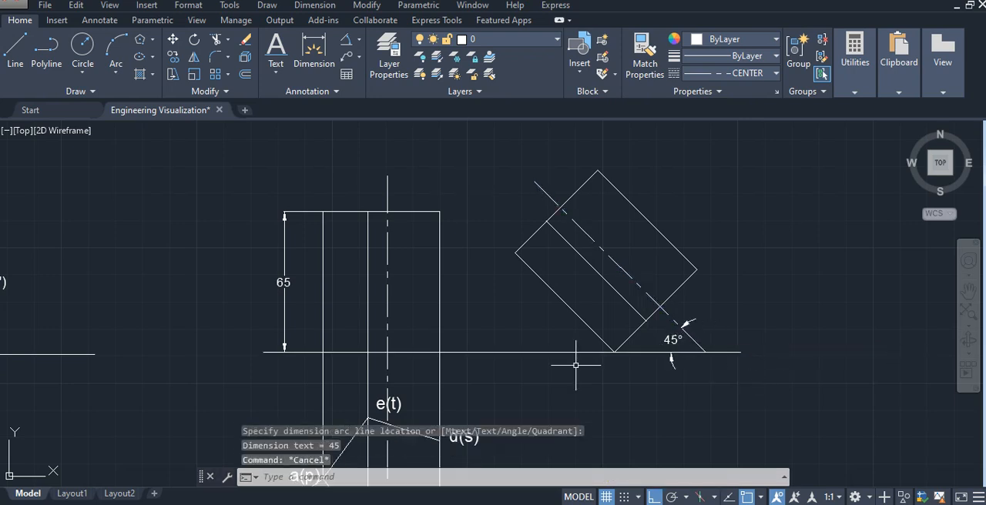
- Label the original front view's base corners p', q'(t') and r'(s') below the reference line, with text height 5.6 and rotation 0
{"action": "middle_click_drag", "start_coordinate": [579, 359], "coordinate": [630, 315]}
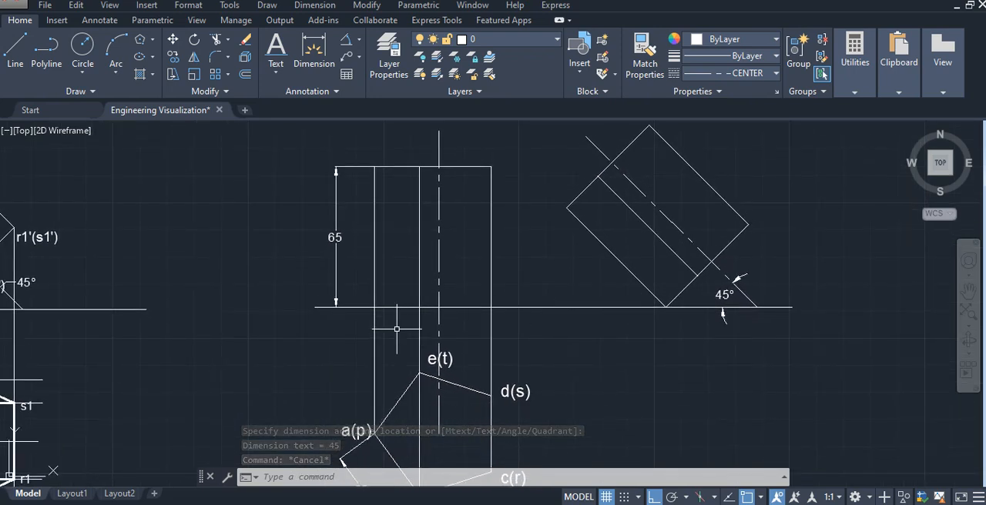
{"action": "scroll", "coordinate": [397, 329], "scroll_direction": "up", "scroll_amount": 2}
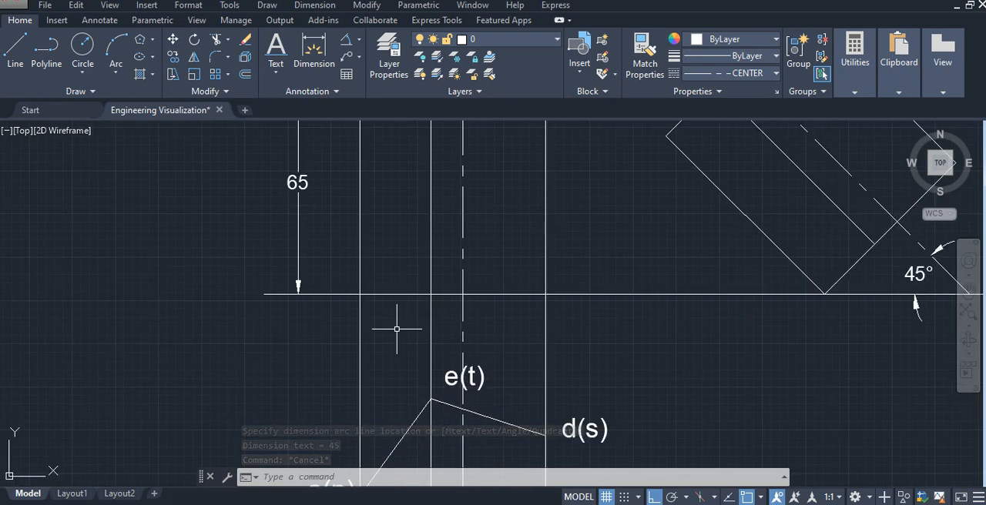
{"action": "left_click", "coordinate": [276, 47]}
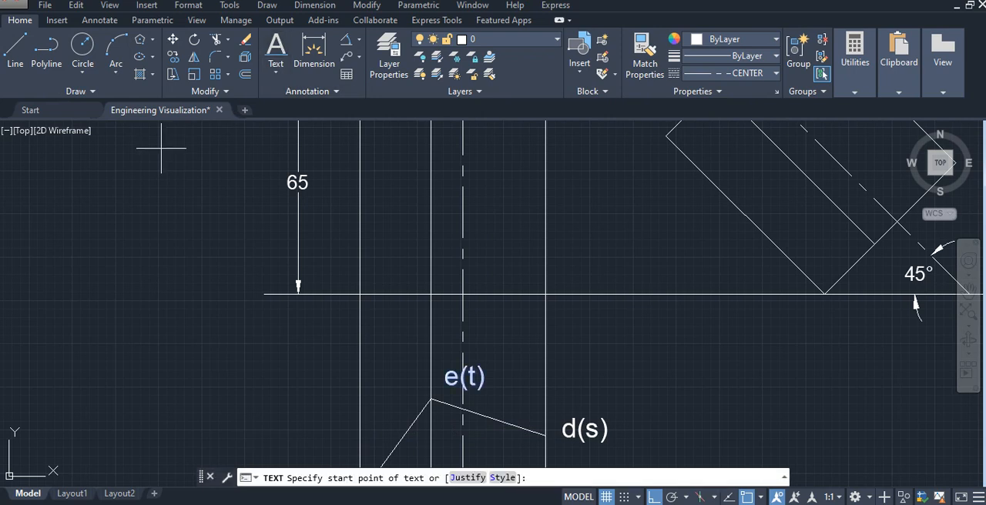
{"action": "left_click", "coordinate": [336, 312]}
{"action": "key", "text": "Return"}
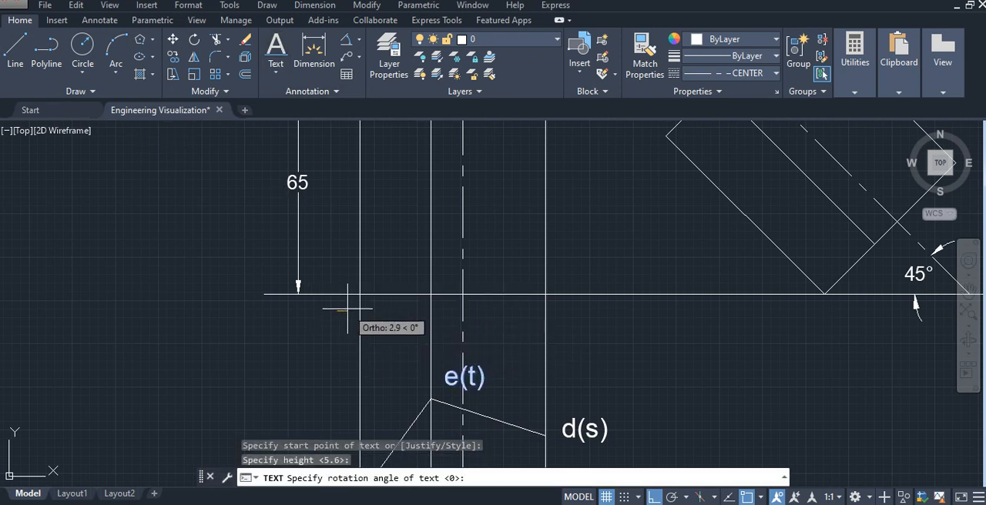
{"action": "key", "text": "Return"}
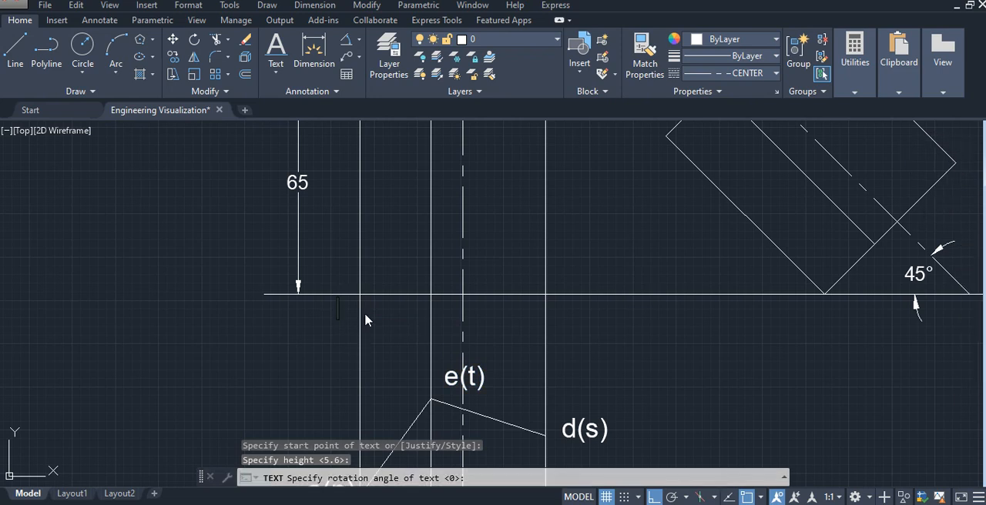
{"action": "left_click", "coordinate": [365, 314]}
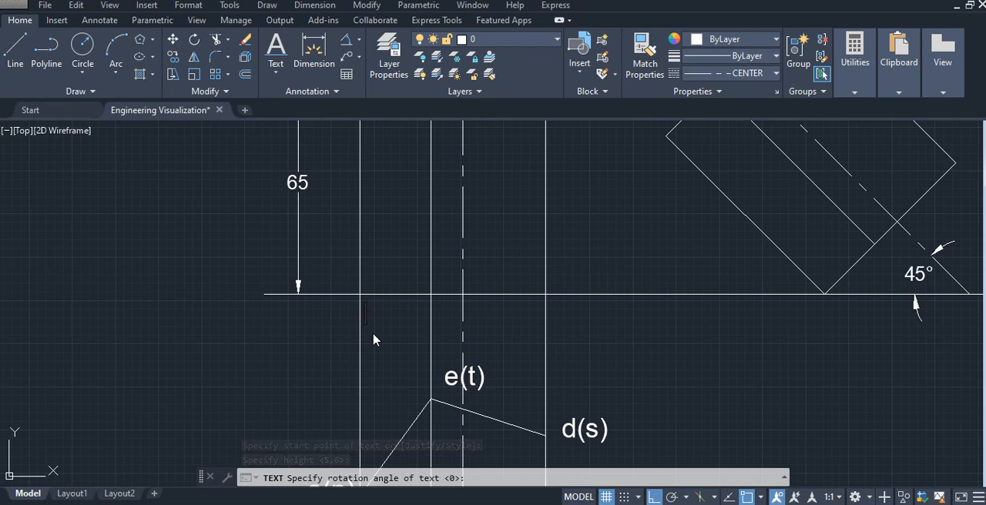
{"action": "type", "text": "p"}
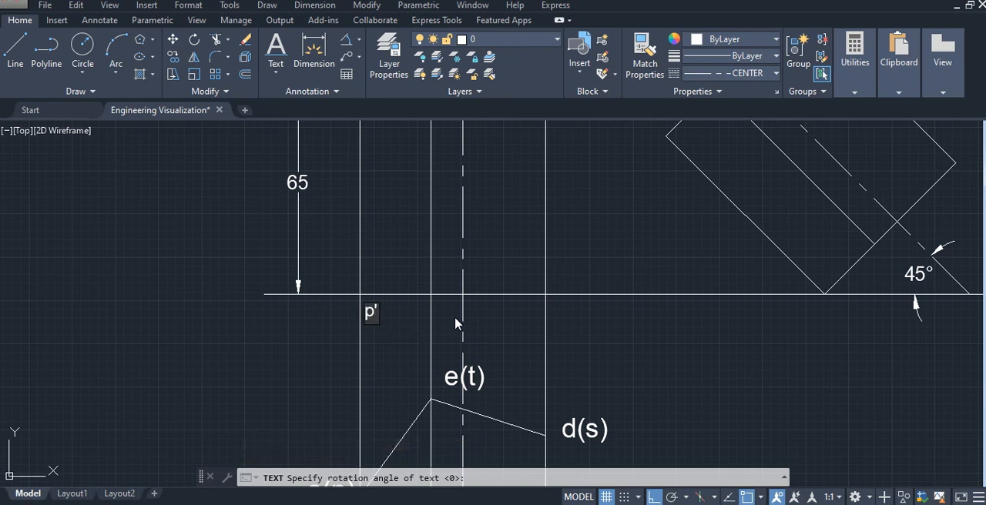
{"action": "type", "text": "'"}
{"action": "left_click", "coordinate": [437, 319]}
{"action": "type", "text": "q'"}
{"action": "left_click", "coordinate": [561, 315]}
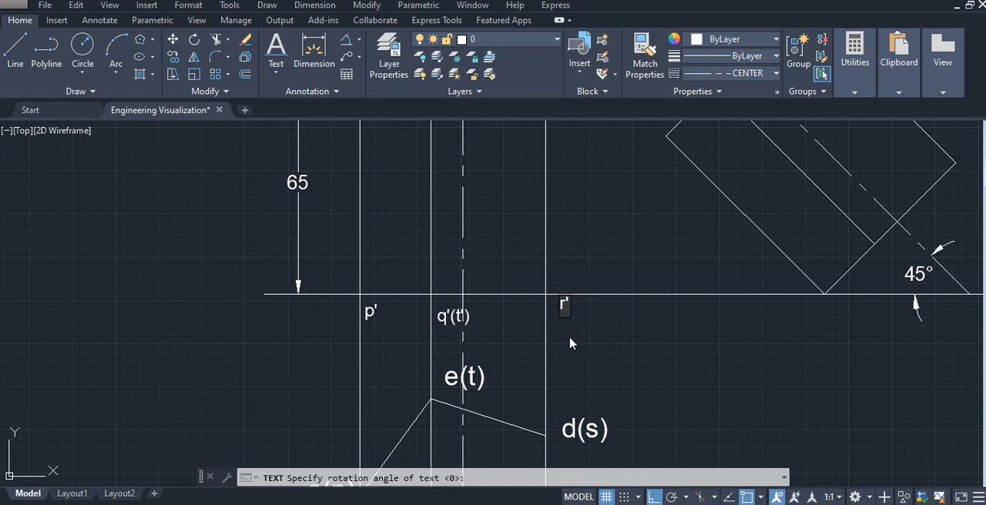
{"action": "type", "text": "r'(s"}
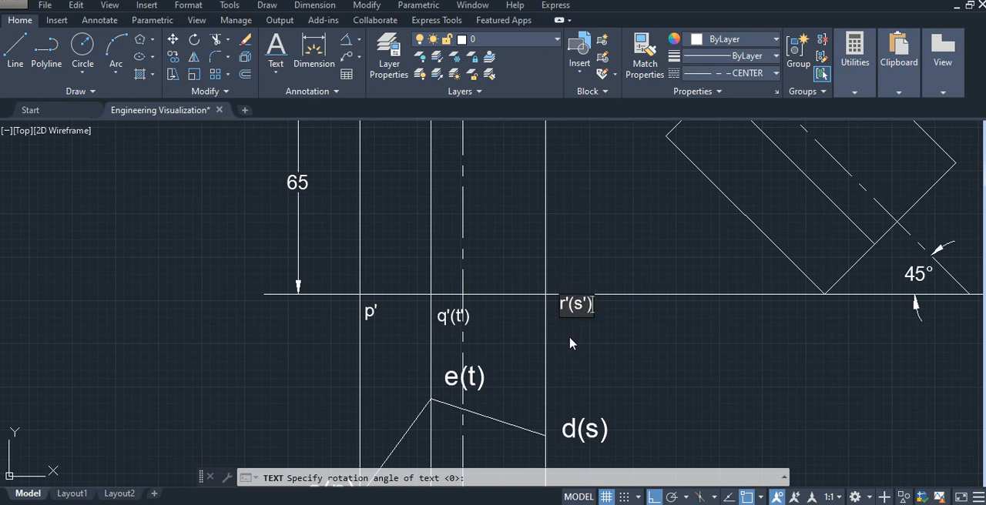
{"action": "left_click", "coordinate": [571, 259]}
- Label the upper corners of the original front view a', b'(e') and c'(d'), just above the top edge
{"action": "middle_click_drag", "start_coordinate": [573, 259], "coordinate": [575, 322]}
{"action": "middle_click_drag", "start_coordinate": [459, 198], "coordinate": [459, 227]}
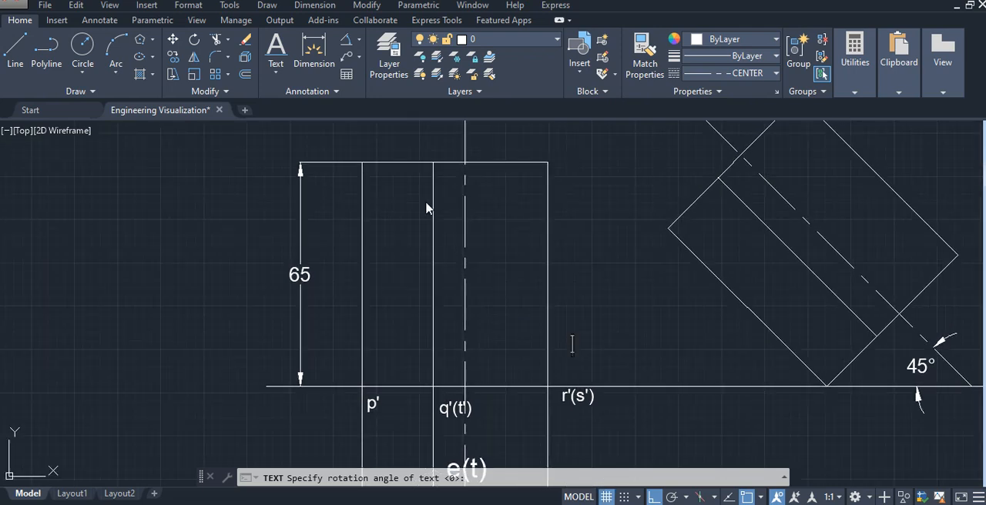
{"action": "left_click", "coordinate": [353, 155]}
{"action": "type", "text": "a'"}
{"action": "left_click", "coordinate": [418, 152]}
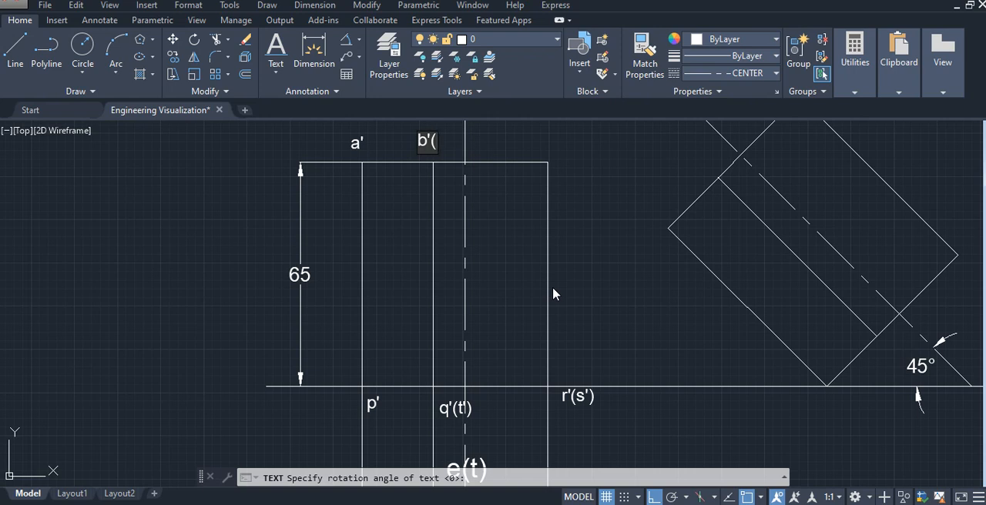
{"action": "type", "text": "b'(e')"}
{"action": "left_click", "coordinate": [546, 149]}
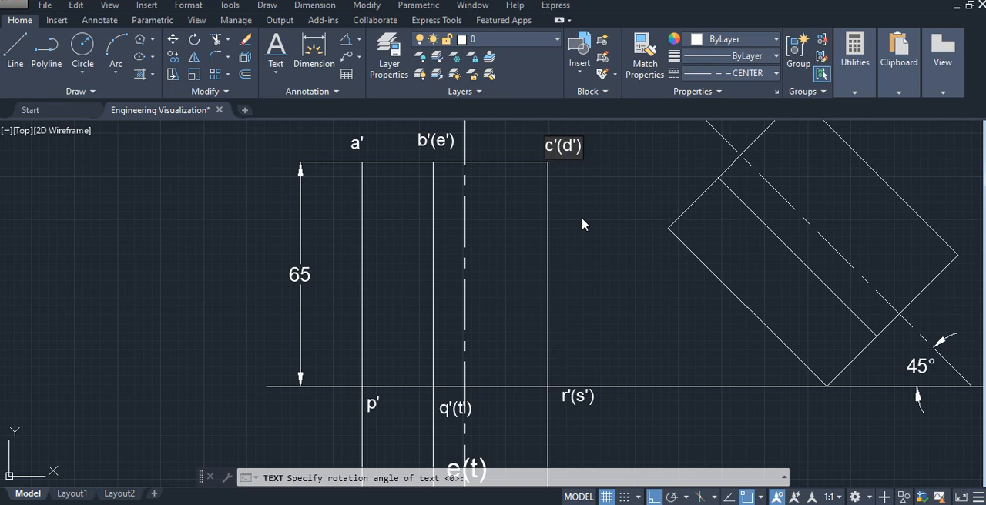
{"action": "left_click", "coordinate": [584, 276]}
- Label the upper-end corners of the inclined front view a1', b1'(e1') and c1'(d1'), each just outside its corner
{"action": "mouse_move", "coordinate": [755, 354]}
{"action": "middle_mouse_down"}
{"action": "mouse_move", "coordinate": [676, 380]}
{"action": "mouse_move", "coordinate": [632, 375]}
{"action": "mouse_move", "coordinate": [559, 413]}
{"action": "middle_mouse_up"}
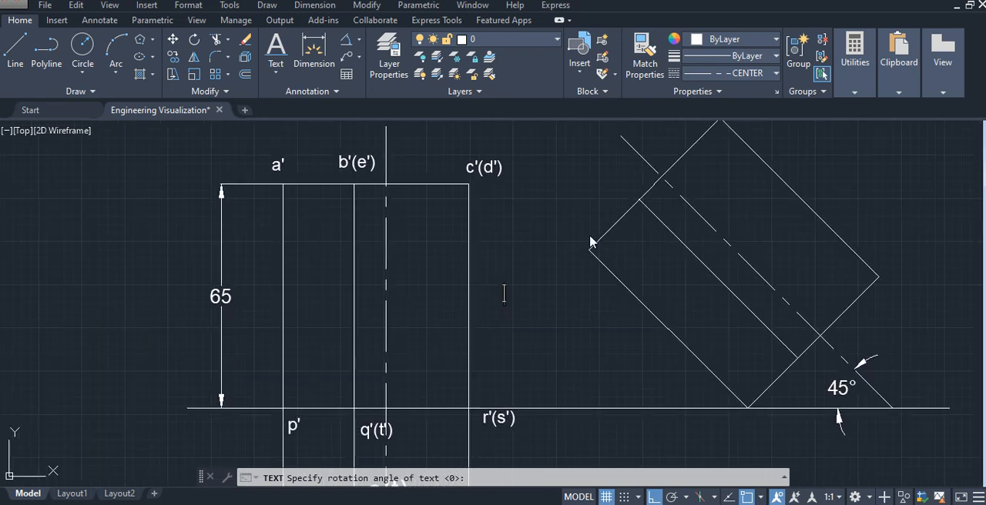
{"action": "middle_click_drag", "start_coordinate": [736, 204], "coordinate": [702, 260]}
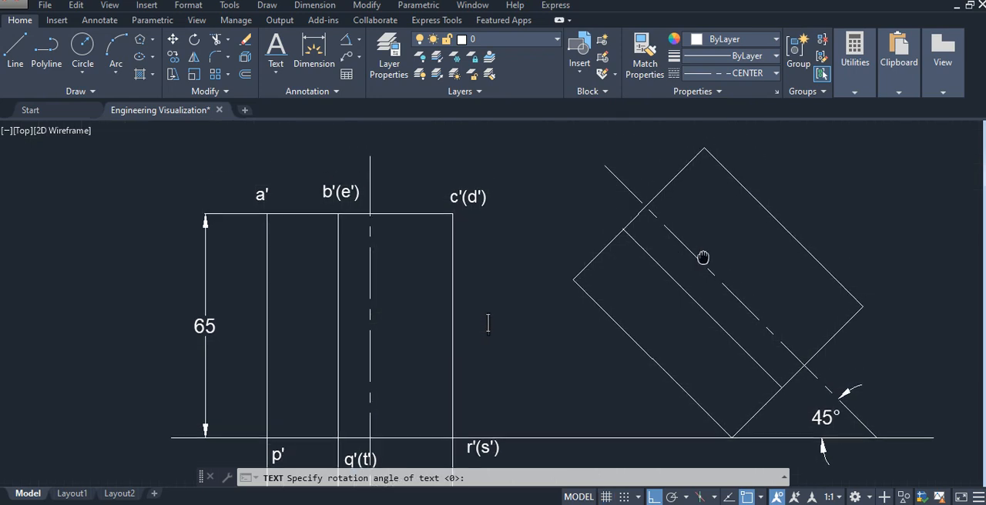
{"action": "left_click", "coordinate": [550, 278]}
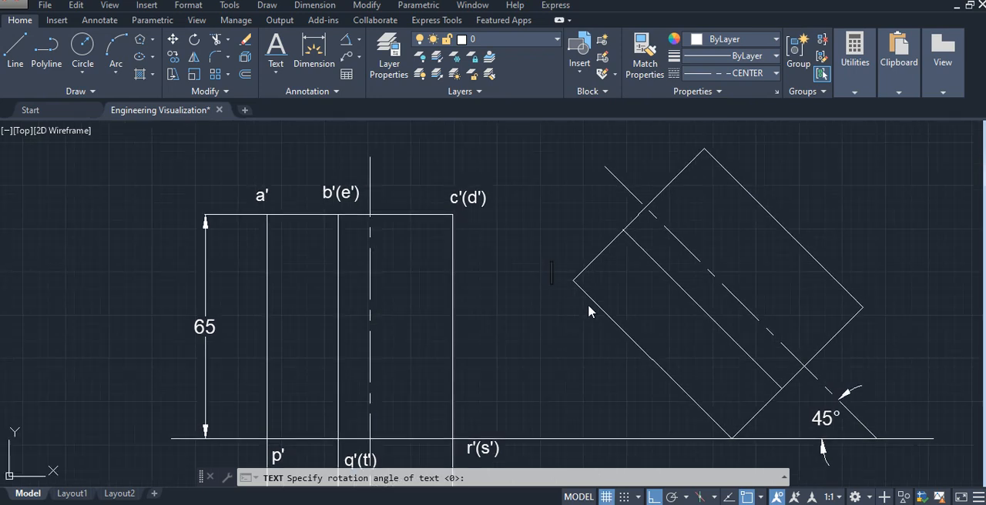
{"action": "type", "text": "a1'"}
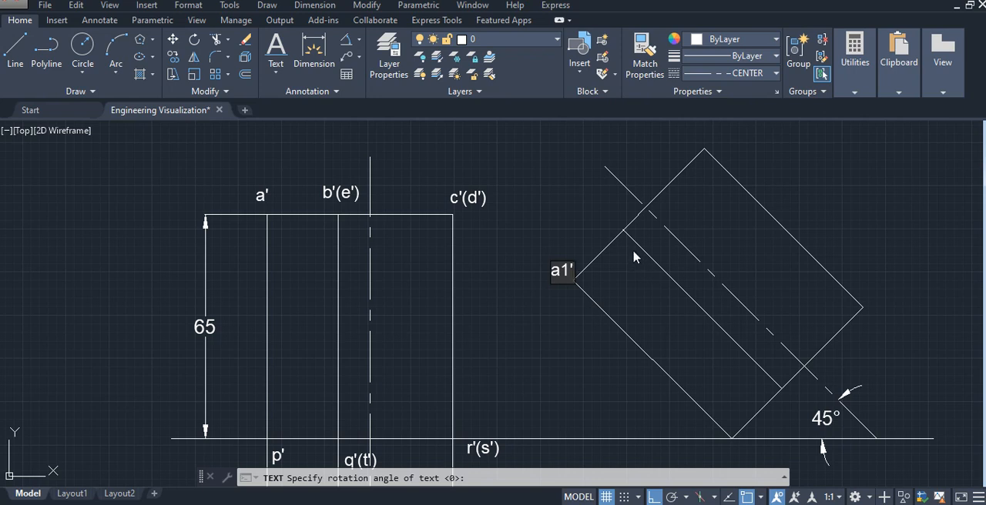
{"action": "left_click", "coordinate": [574, 227]}
{"action": "type", "text": "b1'("}
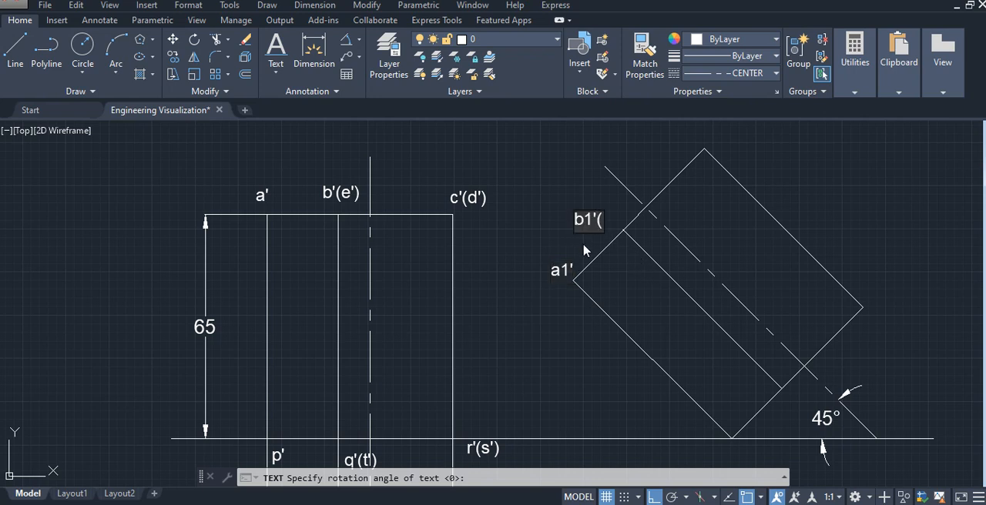
{"action": "type", "text": "e1"}
{"action": "left_click", "coordinate": [688, 132]}
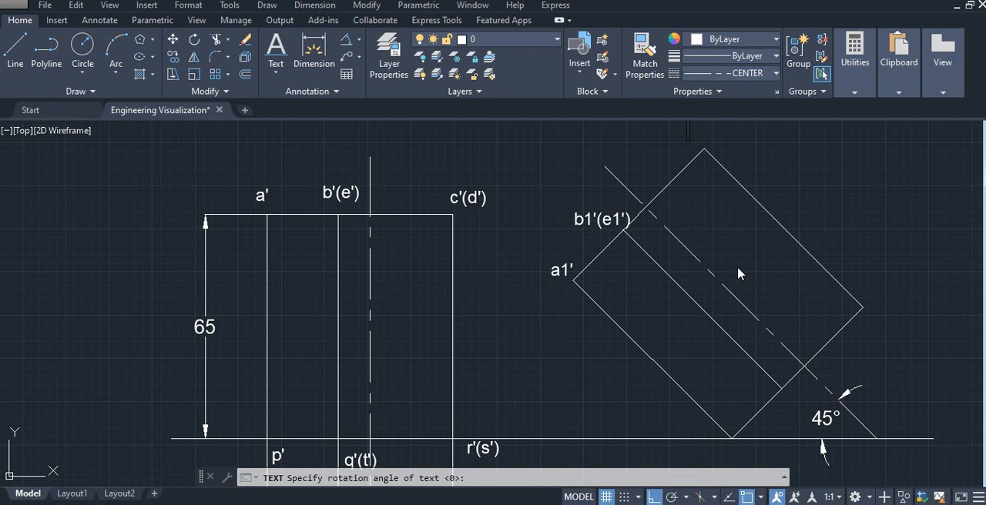
{"action": "type", "text": "c1'("}
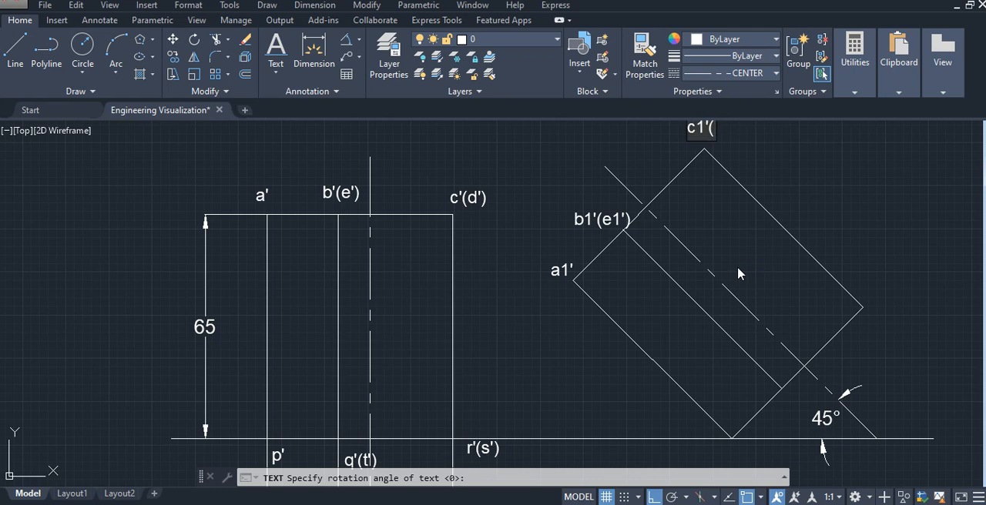
{"action": "type", "text": "d1')"}
- Label the base-end corners of the inclined front view p1', q1'(t1') and r1'(s1'), and finish the text command
{"action": "left_click", "coordinate": [752, 441]}
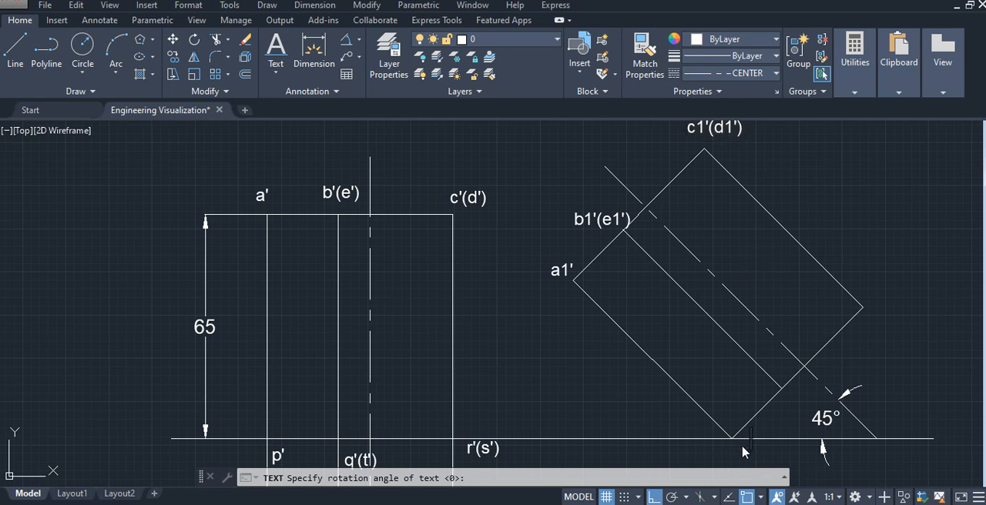
{"action": "type", "text": "p1'"}
{"action": "left_click", "coordinate": [794, 388]}
{"action": "type", "text": "q1'("}
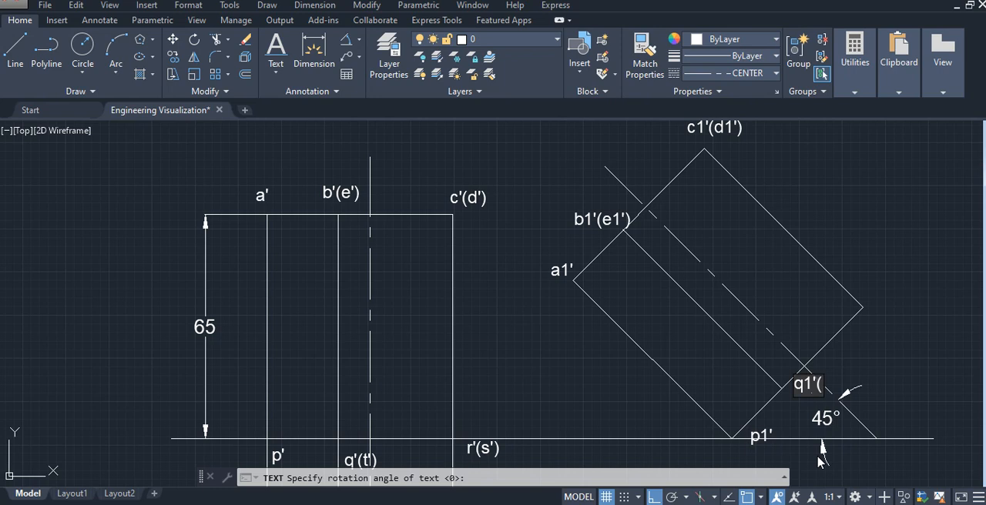
{"action": "type", "text": "t1"}
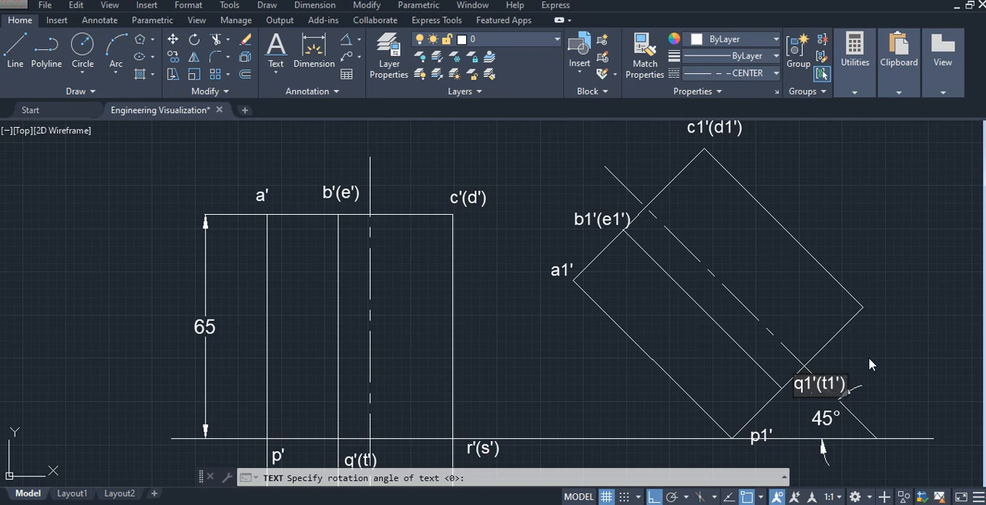
{"action": "left_click", "coordinate": [876, 316]}
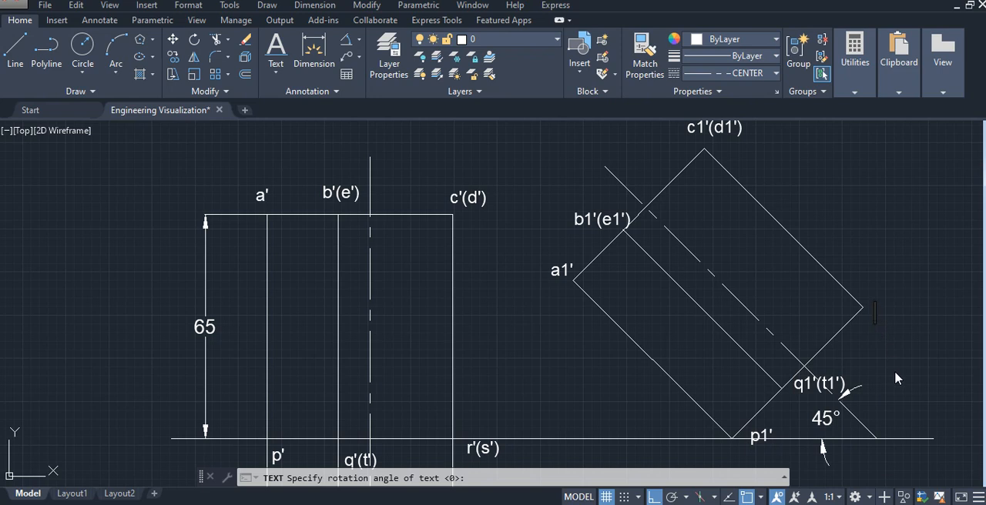
{"action": "type", "text": "r1'("}
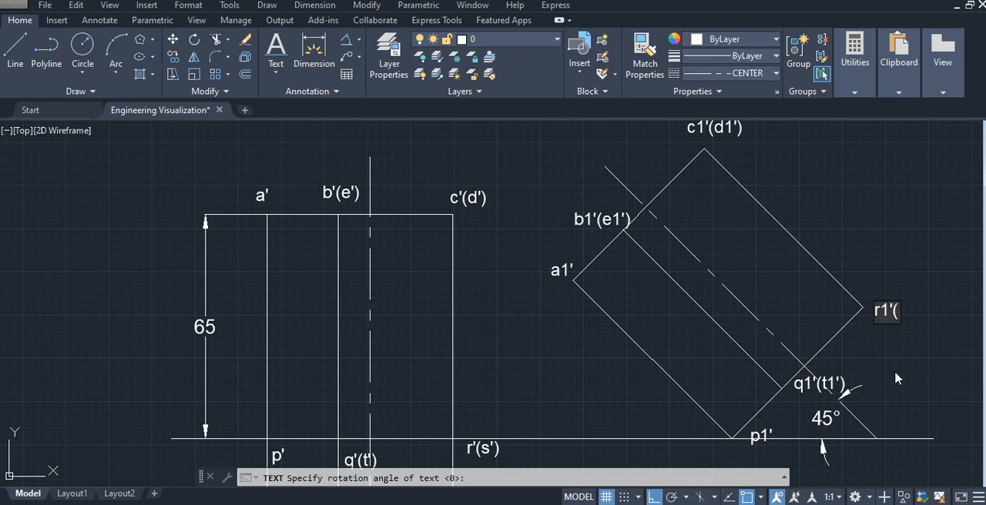
{"action": "type", "text": "s1'"}
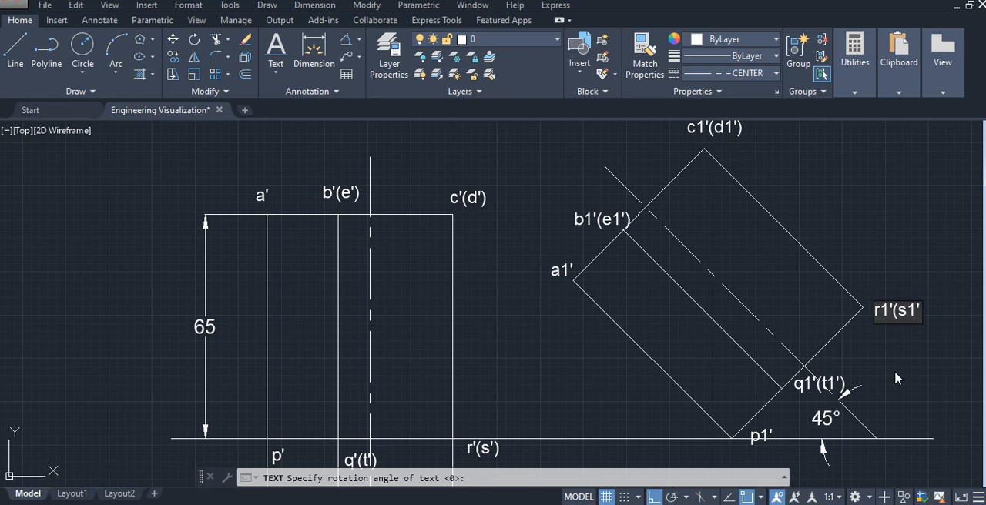
{"action": "type", "text": ")"}
{"action": "left_click", "coordinate": [927, 368]}
{"action": "key", "text": "Escape"}
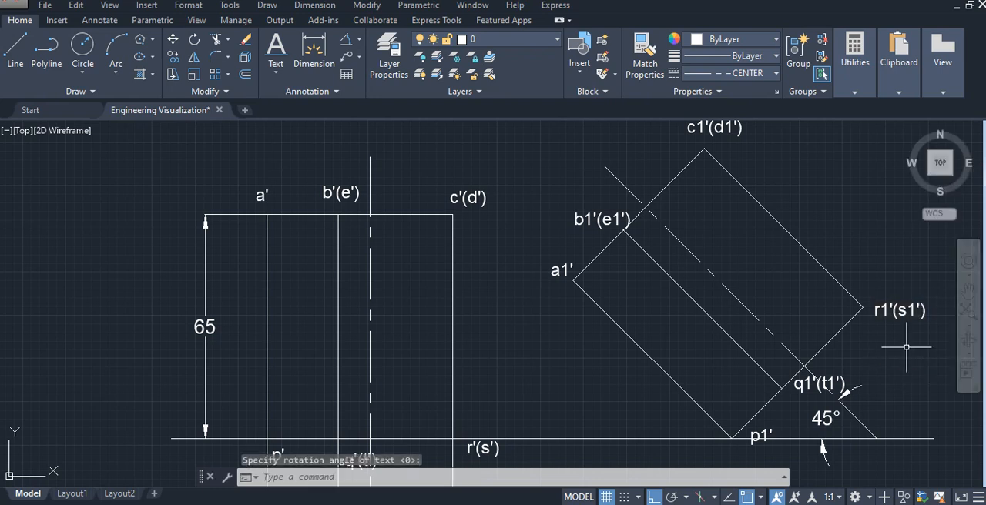
{"action": "middle_click_drag", "start_coordinate": [903, 362], "coordinate": [840, 299]}
{"action": "scroll", "coordinate": [840, 299], "scroll_direction": "down", "scroll_amount": 2}
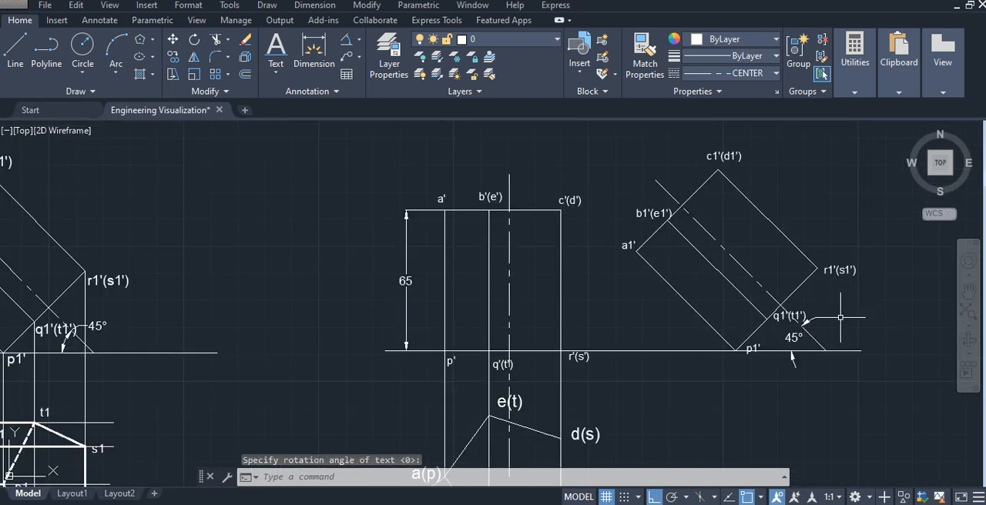
{"action": "mouse_move", "coordinate": [848, 352]}
{"action": "middle_mouse_down"}
{"action": "mouse_move", "coordinate": [729, 303]}
{"action": "mouse_move", "coordinate": [731, 344]}
{"action": "middle_mouse_up"}
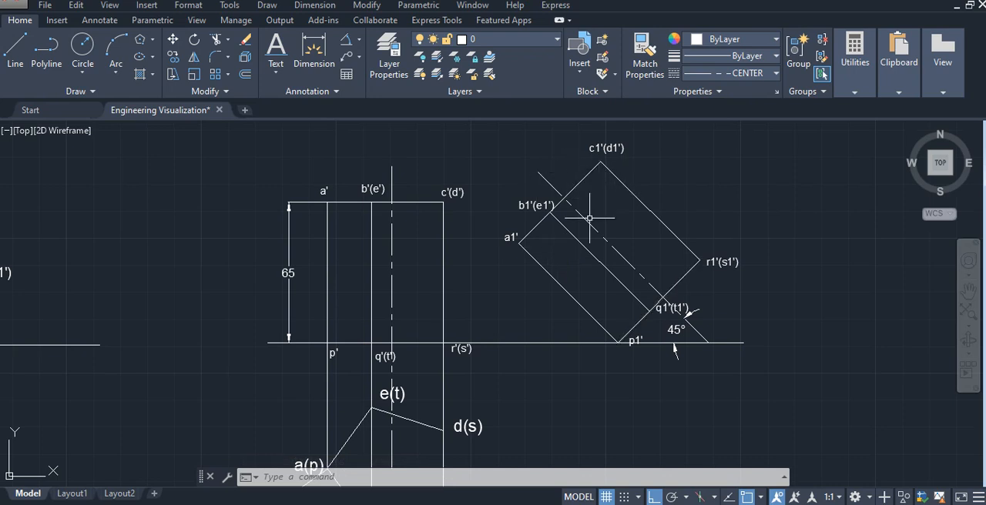
{"action": "middle_click_drag", "start_coordinate": [583, 440], "coordinate": [585, 350]}
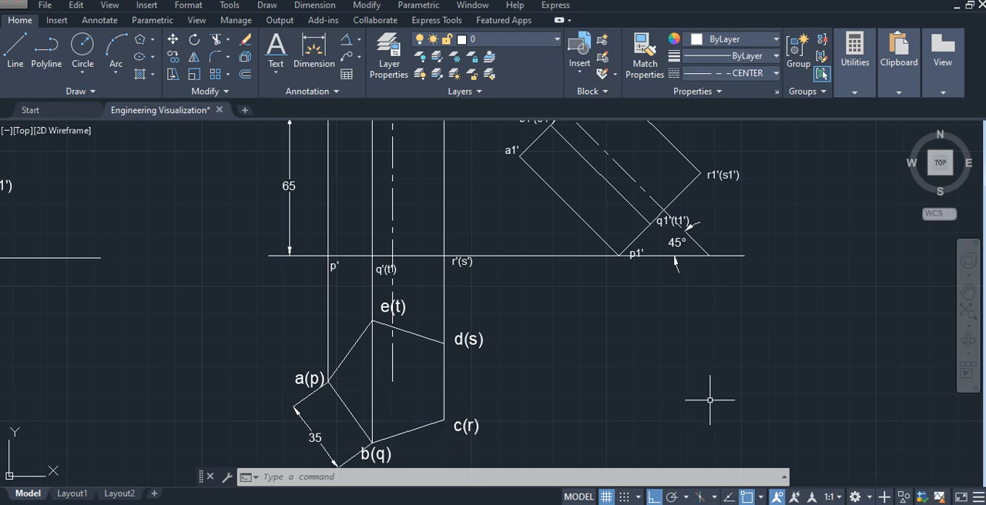
{"action": "middle_click_drag", "start_coordinate": [799, 341], "coordinate": [775, 381]}
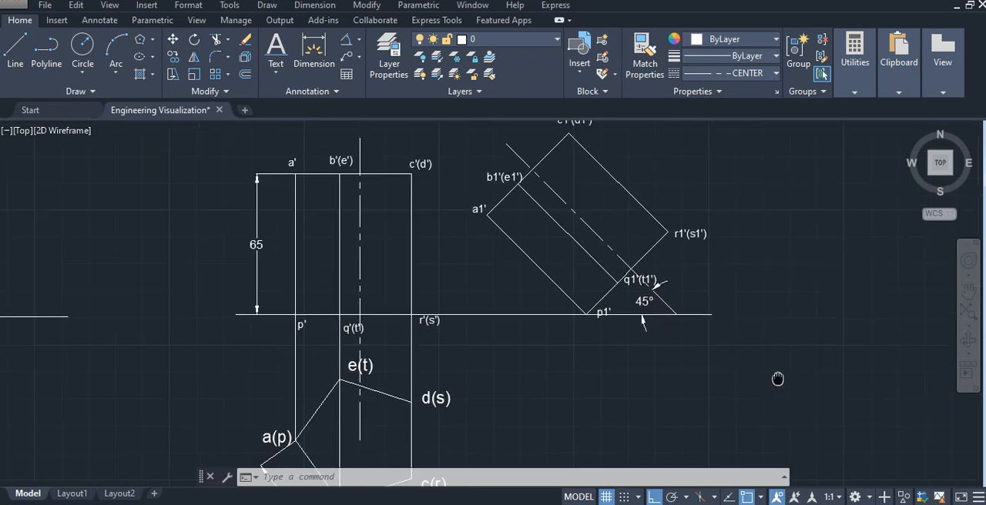
{"action": "left_click", "coordinate": [24, 68]}
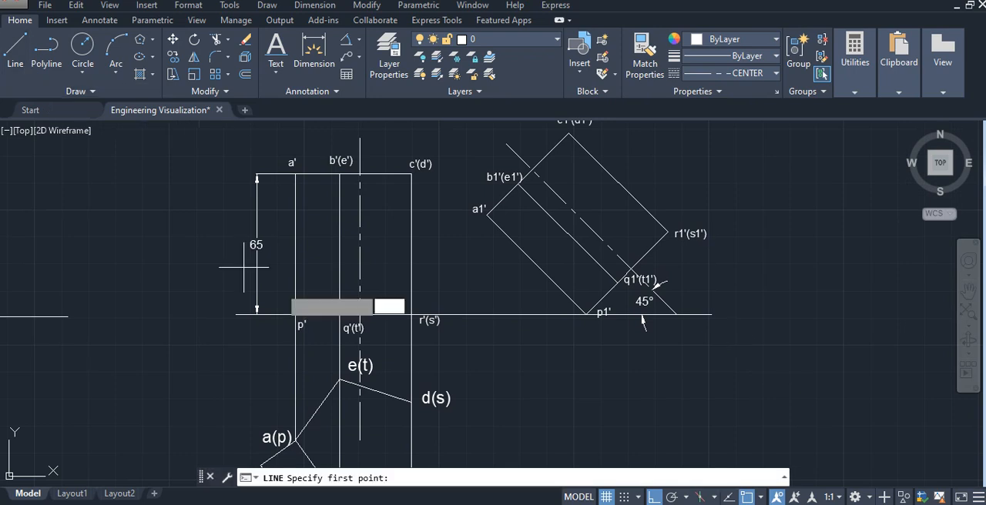
{"action": "left_click", "coordinate": [487, 215]}
{"action": "middle_click_drag", "start_coordinate": [484, 401], "coordinate": [485, 383]}
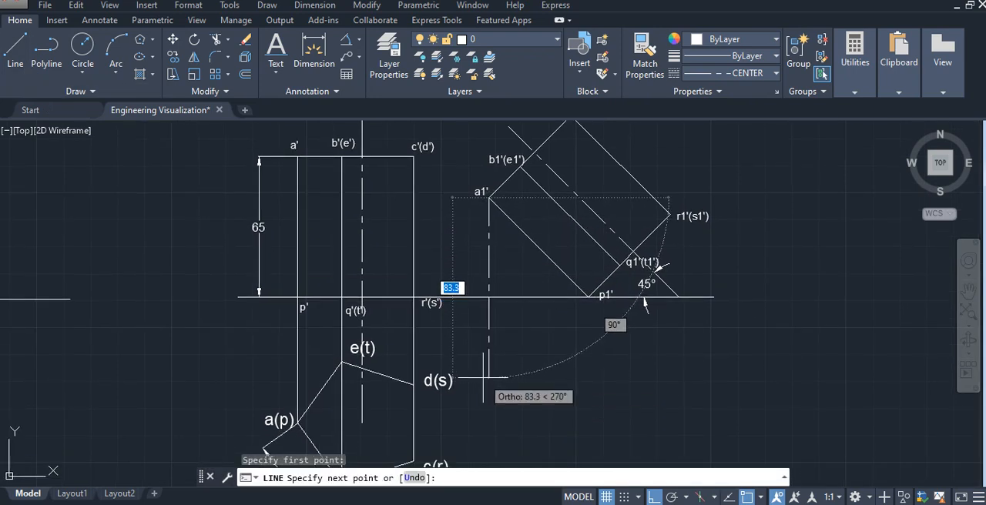
{"action": "key", "text": "Escape"}
- Set the current linetype to ByLayer and draw a vertical projector from corner a1' down to just below the pentagon's level
{"action": "left_click", "coordinate": [741, 73]}
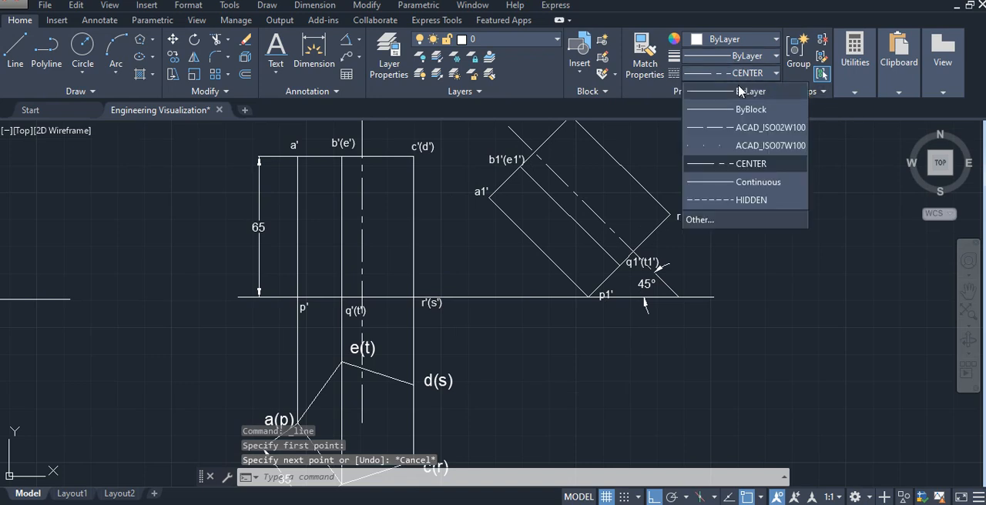
{"action": "left_click", "coordinate": [740, 88]}
{"action": "left_click", "coordinate": [27, 65]}
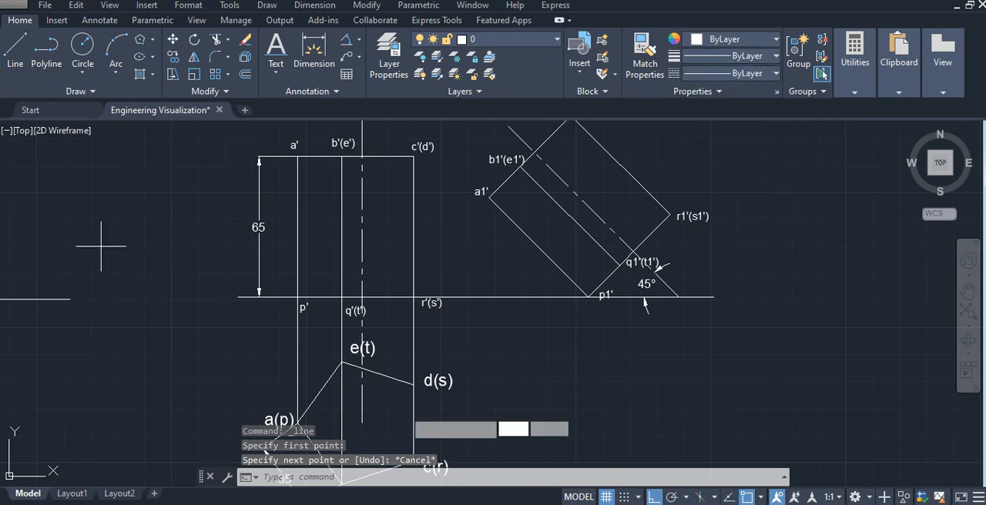
{"action": "left_click", "coordinate": [489, 197]}
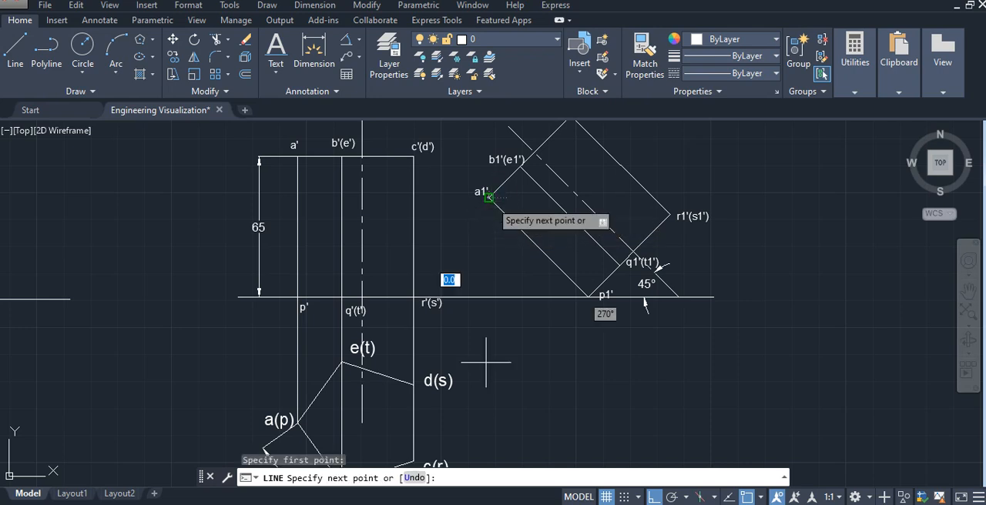
{"action": "middle_click_drag", "start_coordinate": [493, 431], "coordinate": [497, 388]}
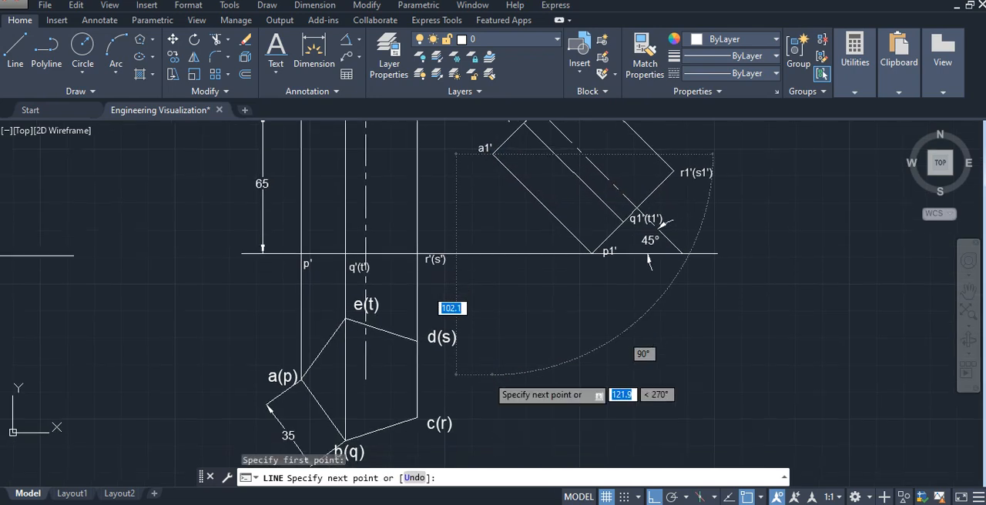
{"action": "left_click", "coordinate": [506, 454]}
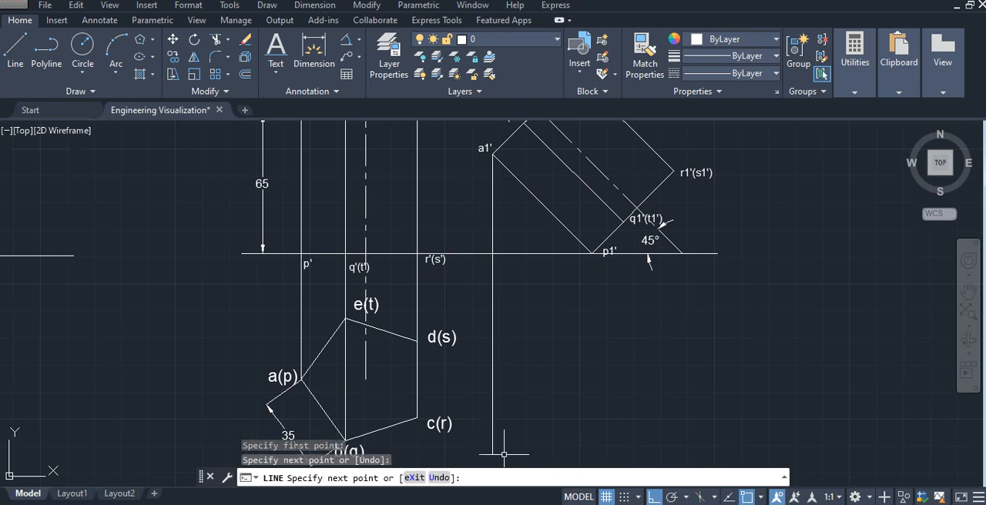
{"action": "key", "text": "Escape"}
- Draw a vertical projector from corner b1'(e1') of the inclined front view down past the reference line to just below the pentagon's level
{"action": "scroll", "coordinate": [542, 349], "scroll_direction": "down", "scroll_amount": 5}
{"action": "scroll", "coordinate": [568, 336], "scroll_direction": "up", "scroll_amount": 3}
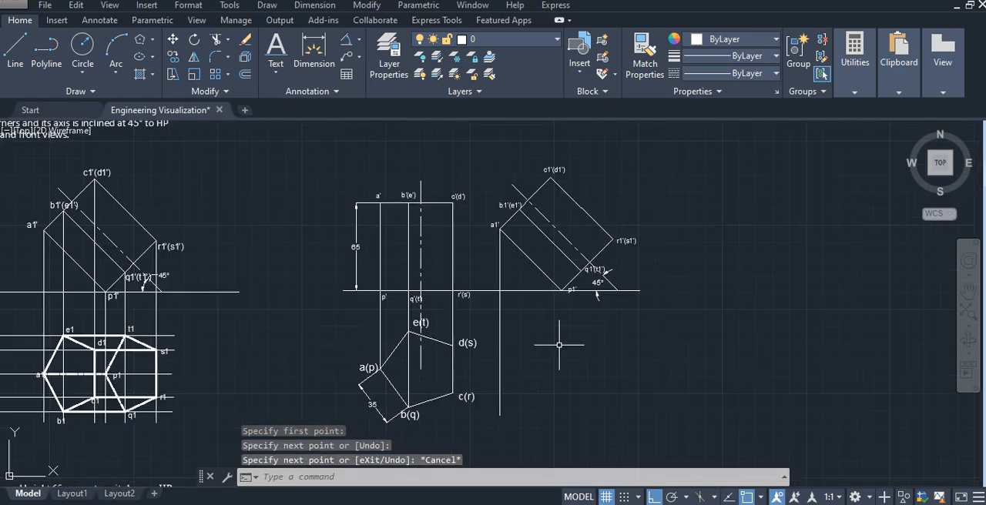
{"action": "middle_click_drag", "start_coordinate": [568, 337], "coordinate": [546, 354]}
{"action": "right_click", "coordinate": [546, 356]}
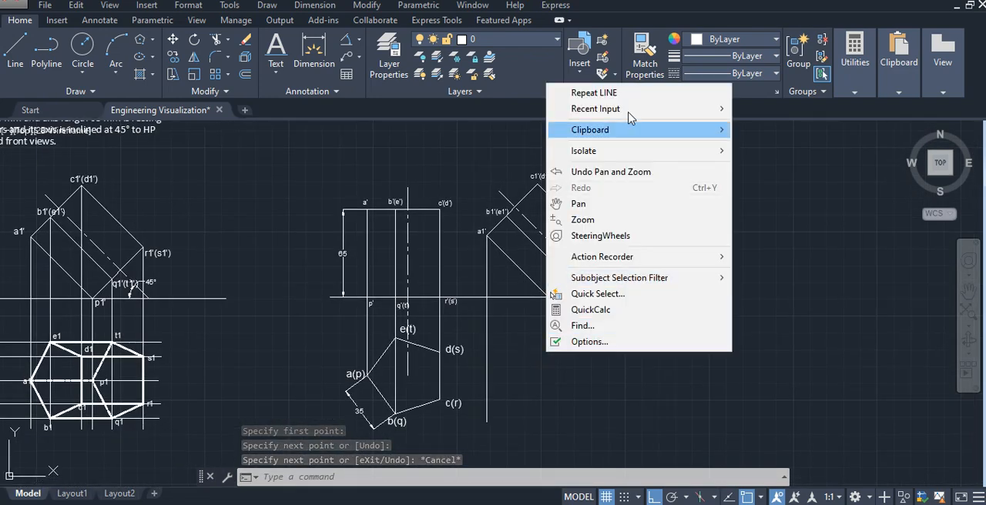
{"action": "left_click", "coordinate": [632, 90]}
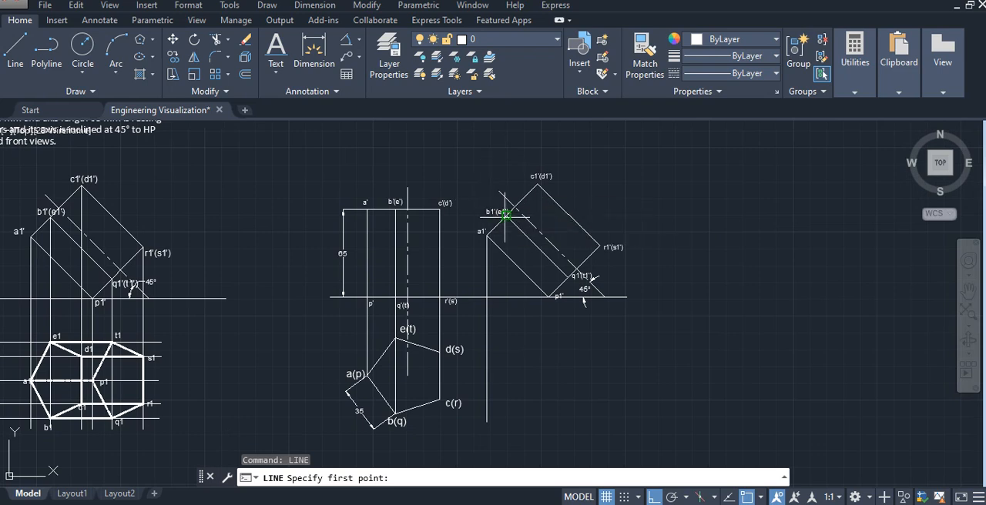
{"action": "left_click", "coordinate": [506, 217]}
{"action": "left_click", "coordinate": [517, 423]}
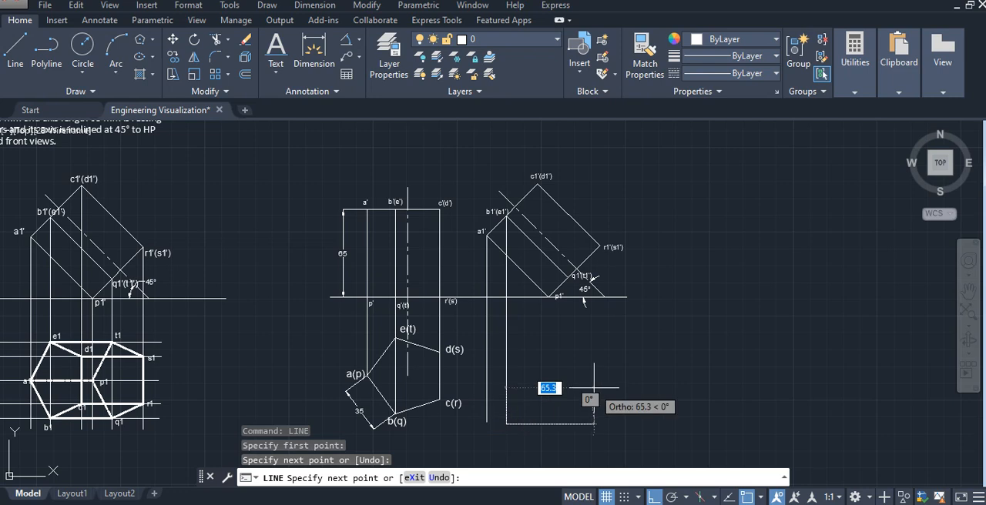
{"action": "key", "text": "Escape"}
- Draw a vertical projector about 180 mm long downward from corner c1'(d1') of the inclined front view
{"action": "right_click", "coordinate": [593, 387]}
{"action": "left_click", "coordinate": [641, 130]}
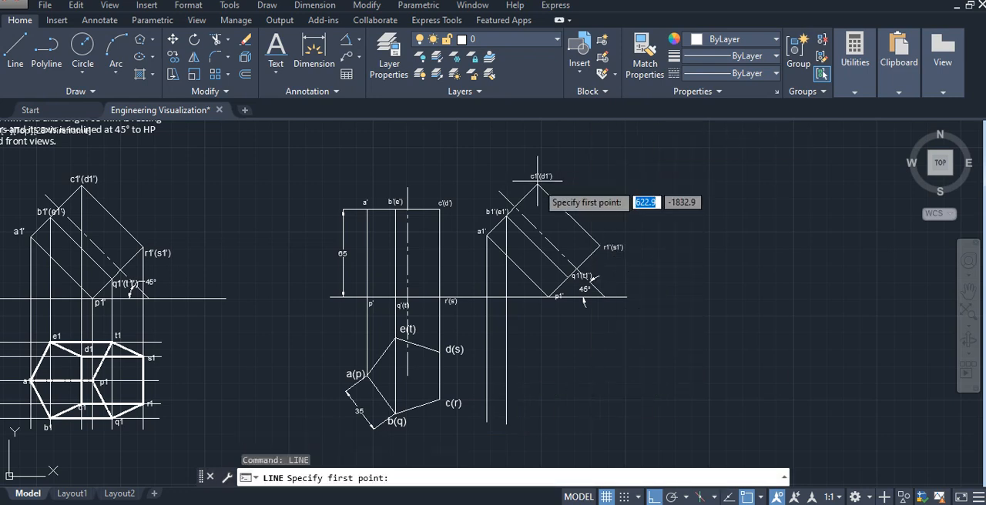
{"action": "left_click", "coordinate": [541, 184]}
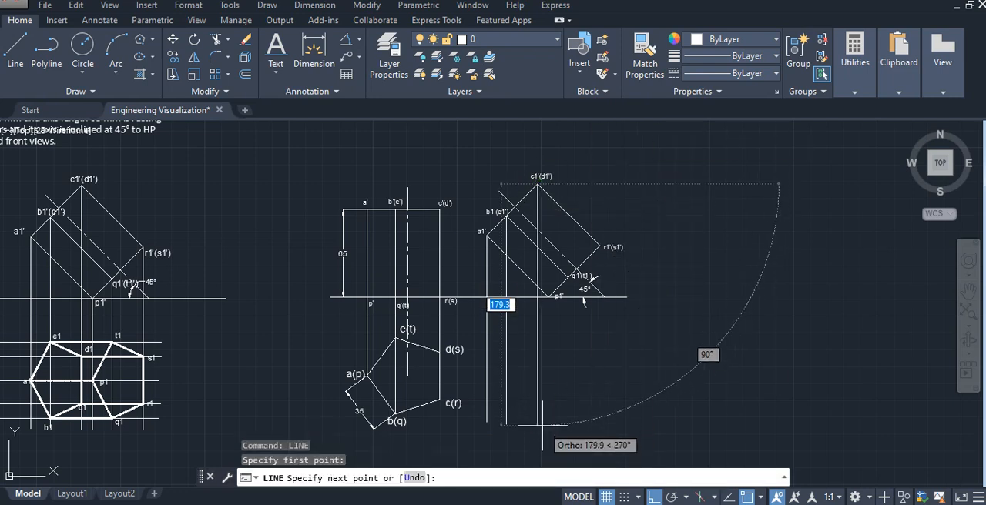
{"action": "left_click", "coordinate": [537, 426]}
{"action": "key", "text": "Escape"}
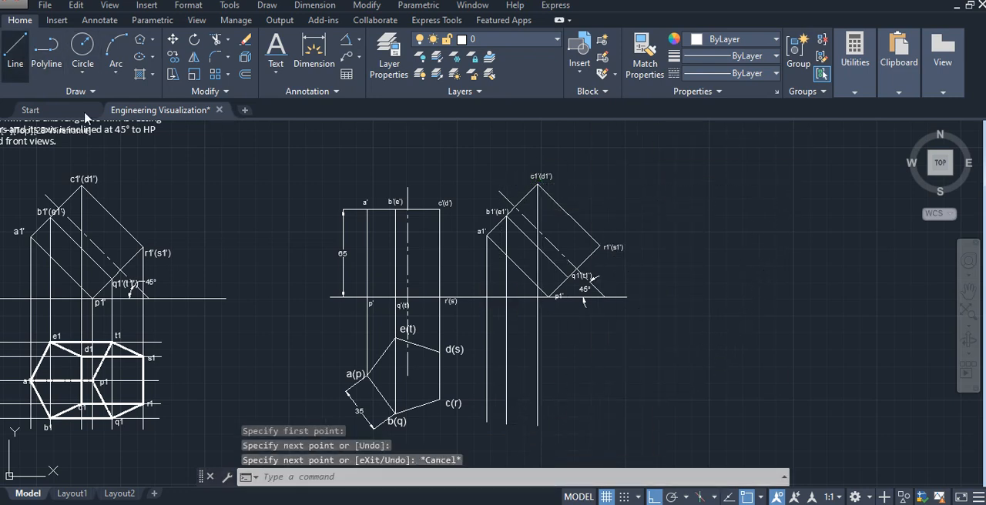
- Draw a vertical projector from corner r1'(s1') down past the reference line, ending near the level of the pentagon's lowest corner
{"action": "left_click", "coordinate": [15, 50]}
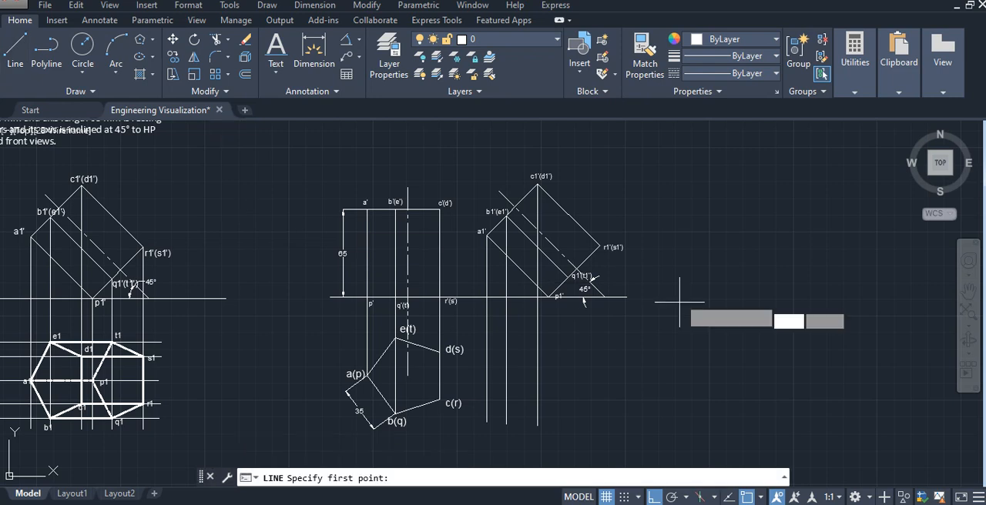
{"action": "left_click", "coordinate": [600, 247]}
{"action": "left_click", "coordinate": [600, 419]}
{"action": "key", "text": "Escape"}
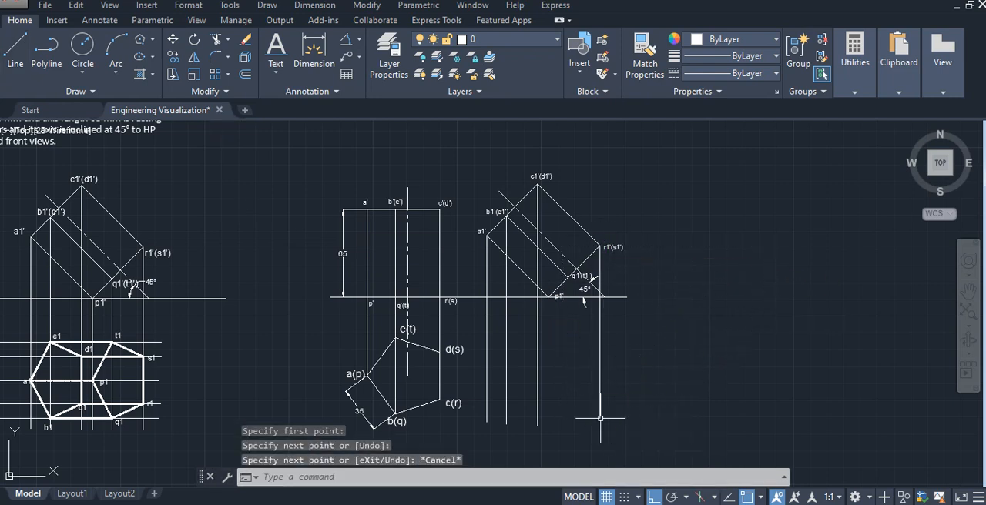
- Draw vertical projectors from corners q1'(t1') and p1' of the inclined front view down to just below the pentagon's level
{"action": "key", "text": "Return"}
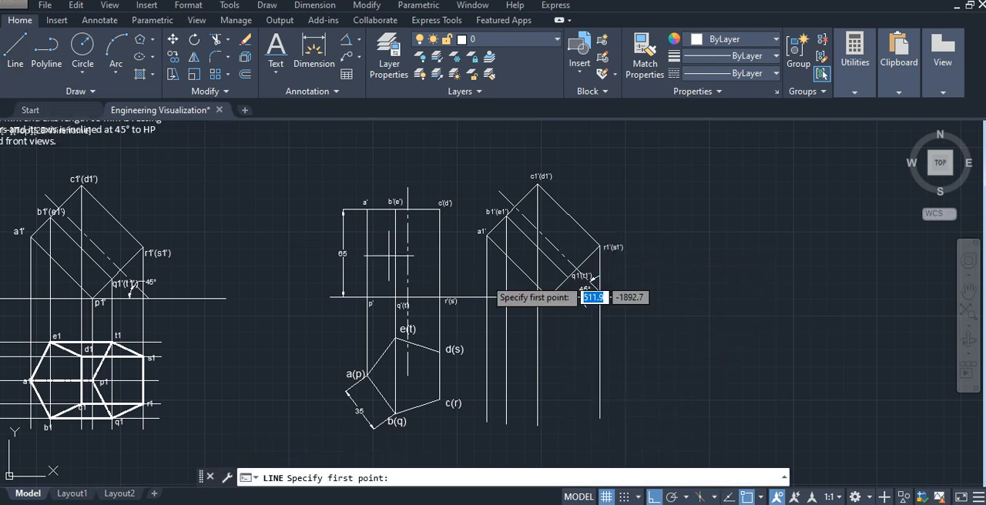
{"action": "left_click", "coordinate": [567, 275]}
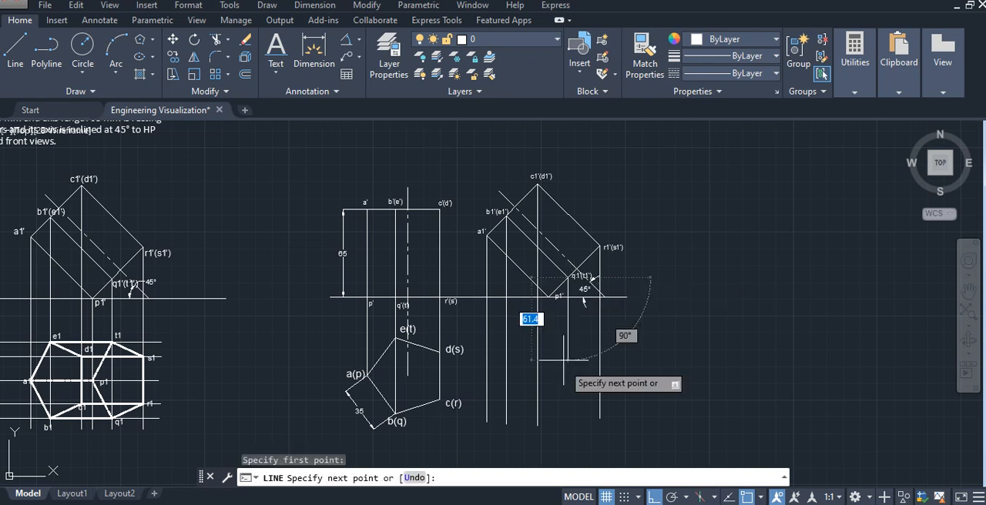
{"action": "left_click", "coordinate": [564, 422]}
{"action": "key", "text": "Escape"}
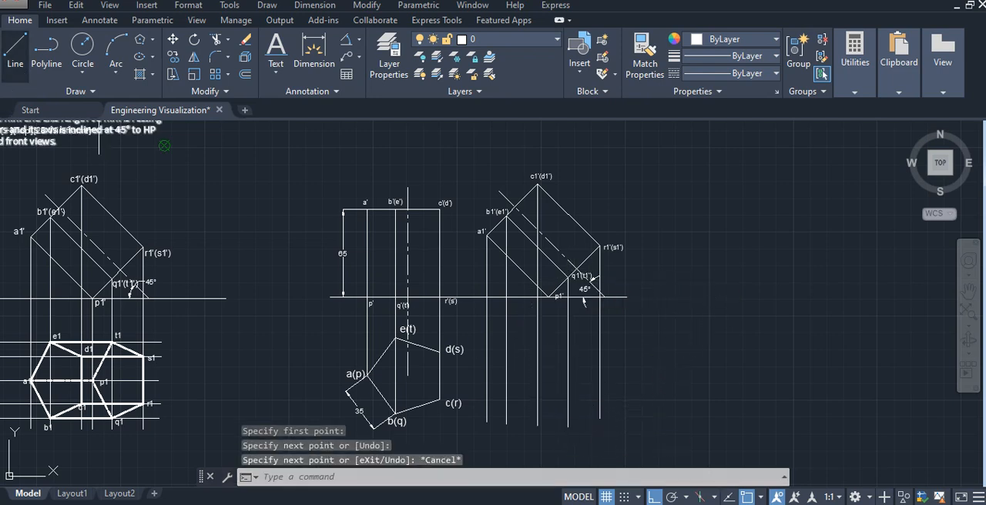
{"action": "left_click", "coordinate": [15, 51]}
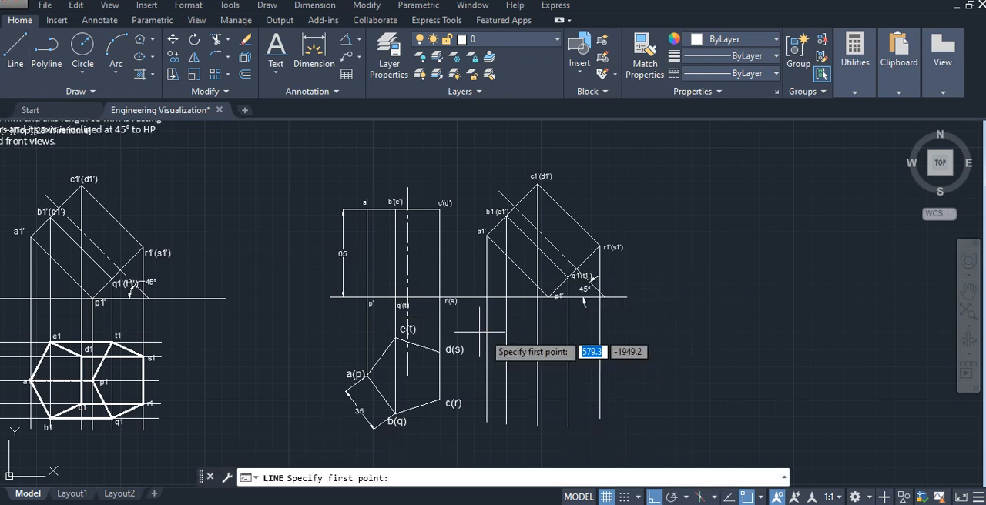
{"action": "left_click", "coordinate": [548, 296]}
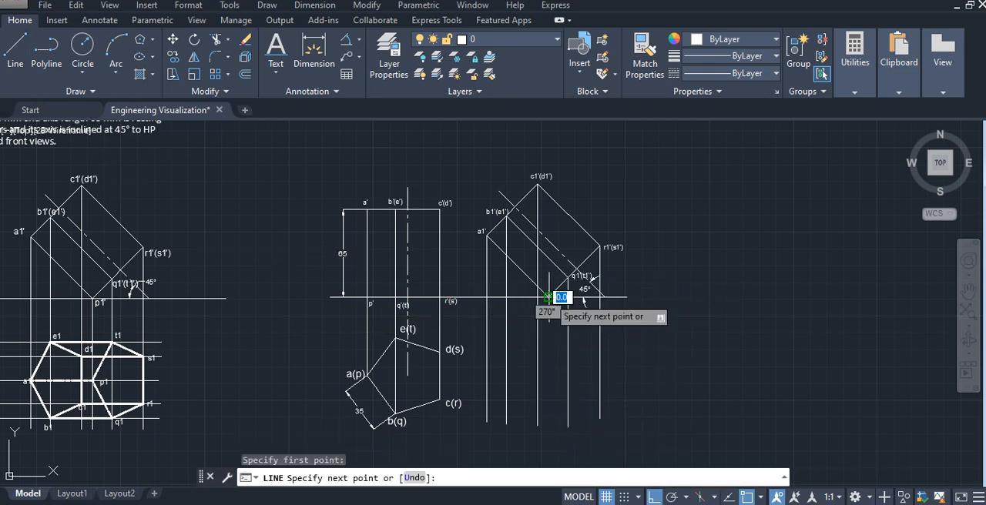
{"action": "left_click", "coordinate": [548, 425]}
{"action": "key", "text": "Escape"}
- Draw a horizontal projector from pentagon corner e(t) across to just beyond the projector from r1'(s1')
{"action": "scroll", "coordinate": [493, 400], "scroll_direction": "up", "scroll_amount": 2}
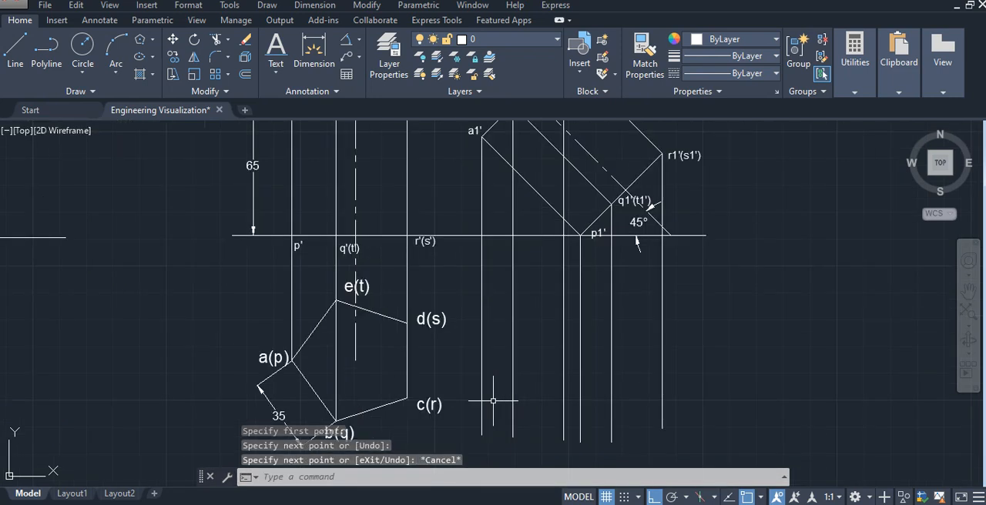
{"action": "middle_click_drag", "start_coordinate": [493, 401], "coordinate": [486, 352]}
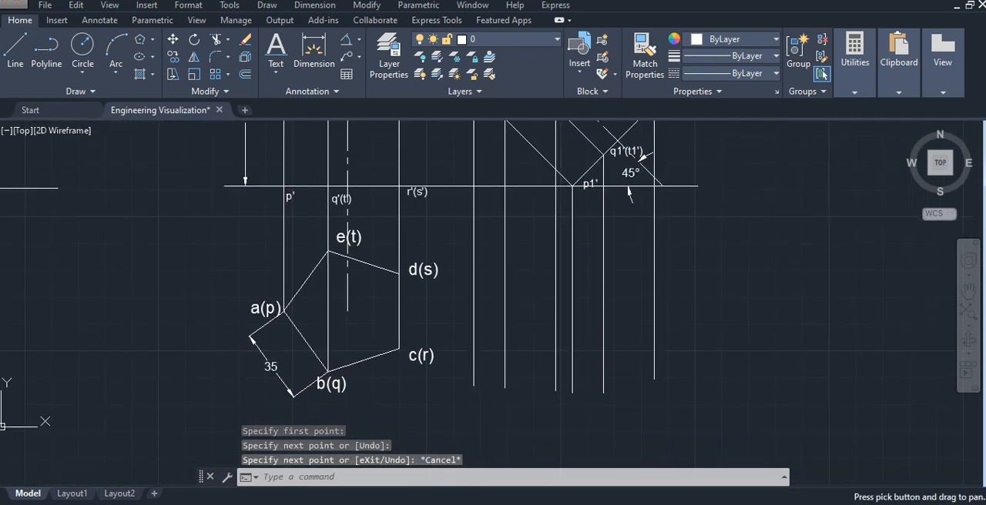
{"action": "left_click", "coordinate": [16, 54]}
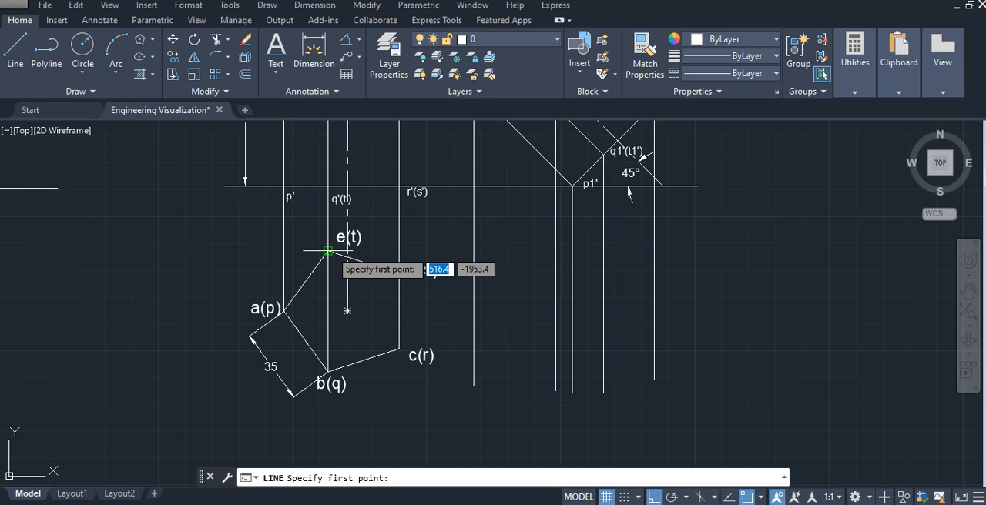
{"action": "left_click", "coordinate": [328, 252]}
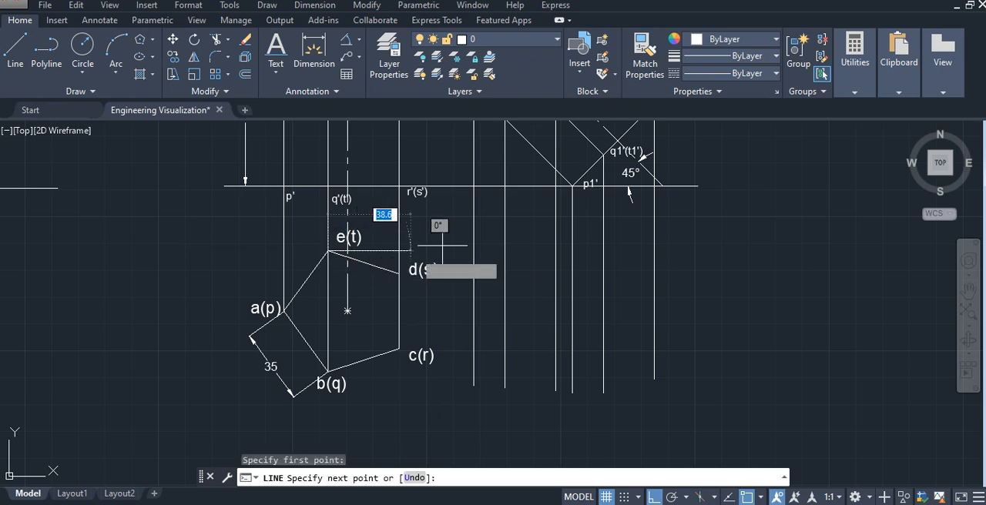
{"action": "left_click", "coordinate": [681, 251]}
{"action": "key", "text": "Escape"}
- Draw horizontal projectors from pentagon corners a(p) and d(s) across all the vertical projectors of the inclined view
{"action": "left_click", "coordinate": [16, 54]}
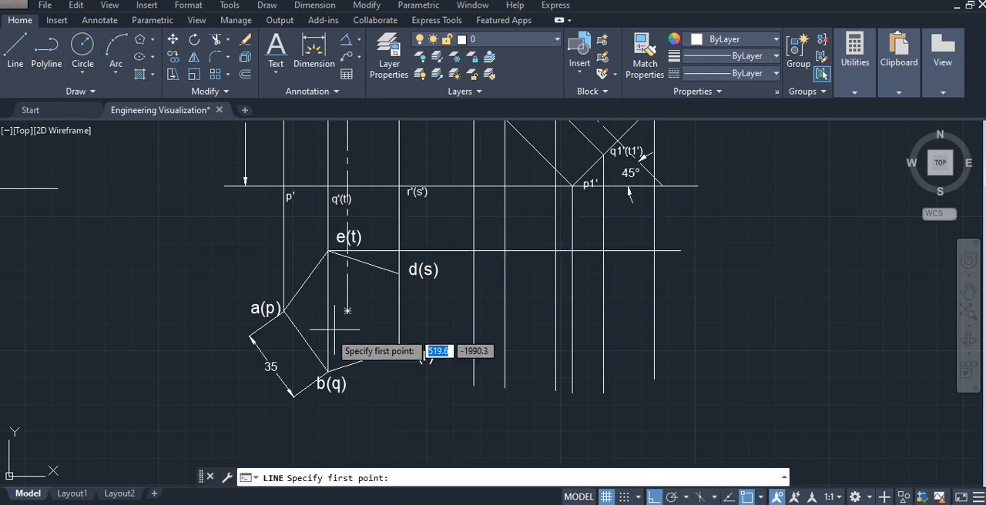
{"action": "left_click", "coordinate": [285, 311]}
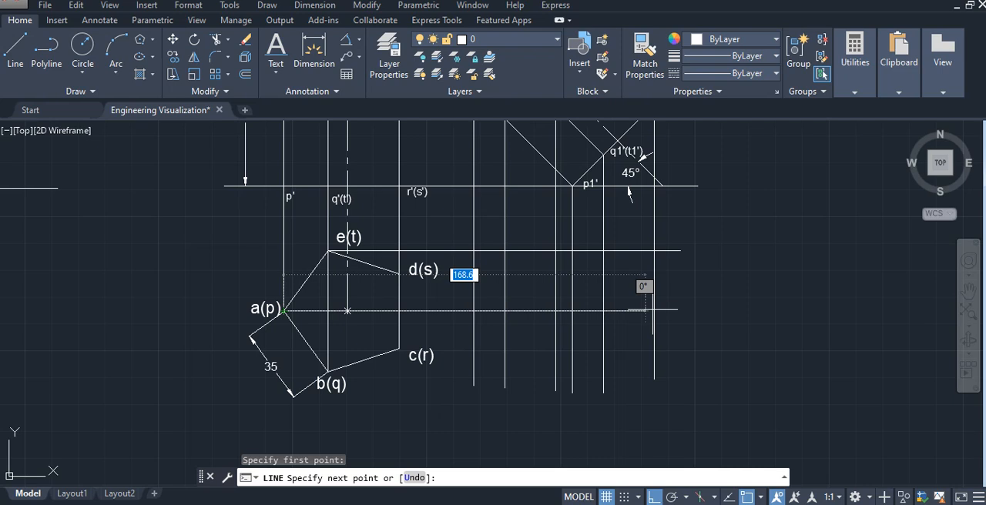
{"action": "left_click", "coordinate": [676, 312]}
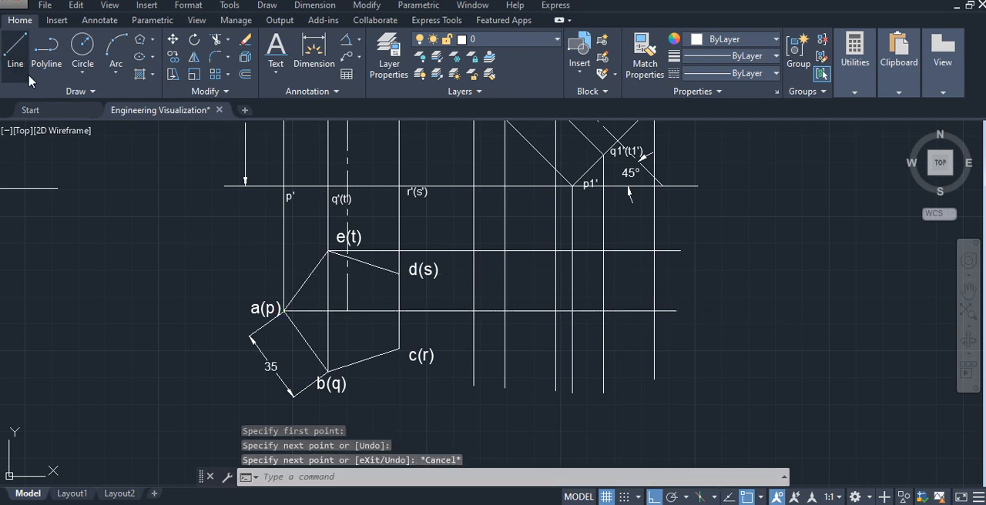
{"action": "left_click", "coordinate": [16, 50]}
{"action": "left_click", "coordinate": [398, 273]}
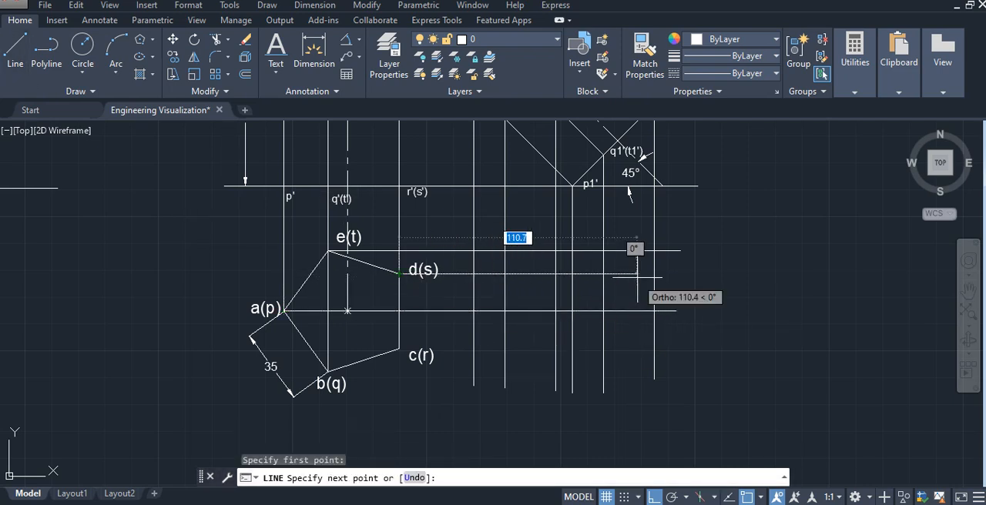
{"action": "left_click", "coordinate": [675, 274]}
{"action": "key", "text": "Escape"}
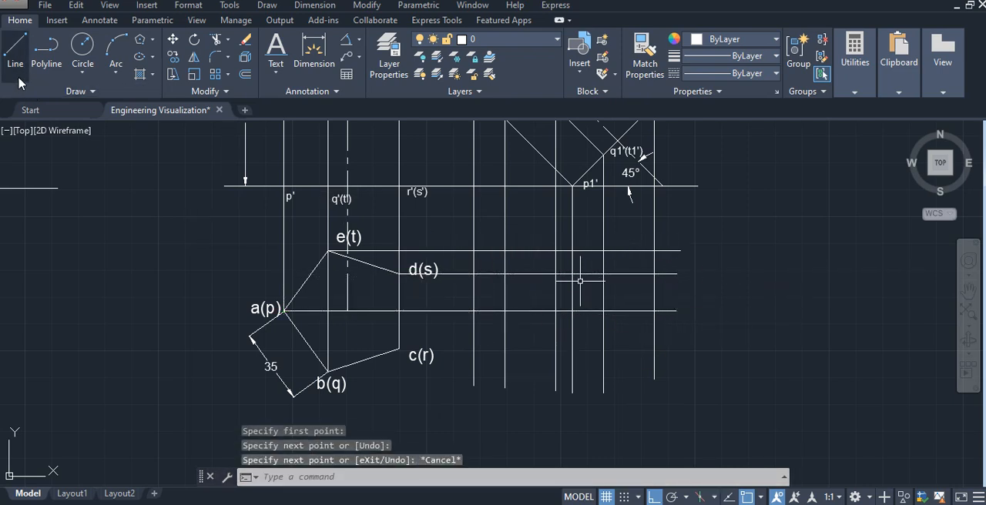
- Draw horizontal projectors from pentagon corners c(r) and b(q) to just beyond the vertical projector from r1'(s1')
{"action": "left_click", "coordinate": [16, 50]}
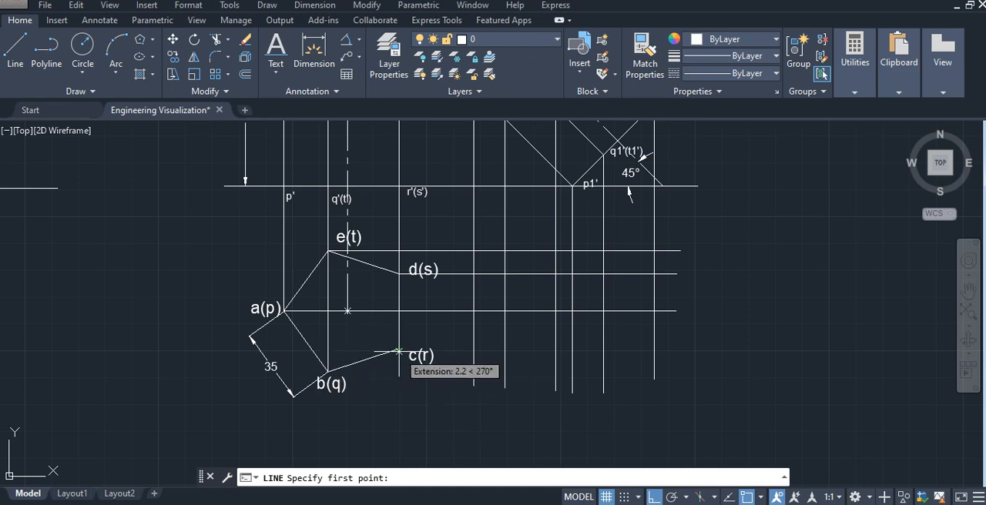
{"action": "left_click", "coordinate": [399, 349]}
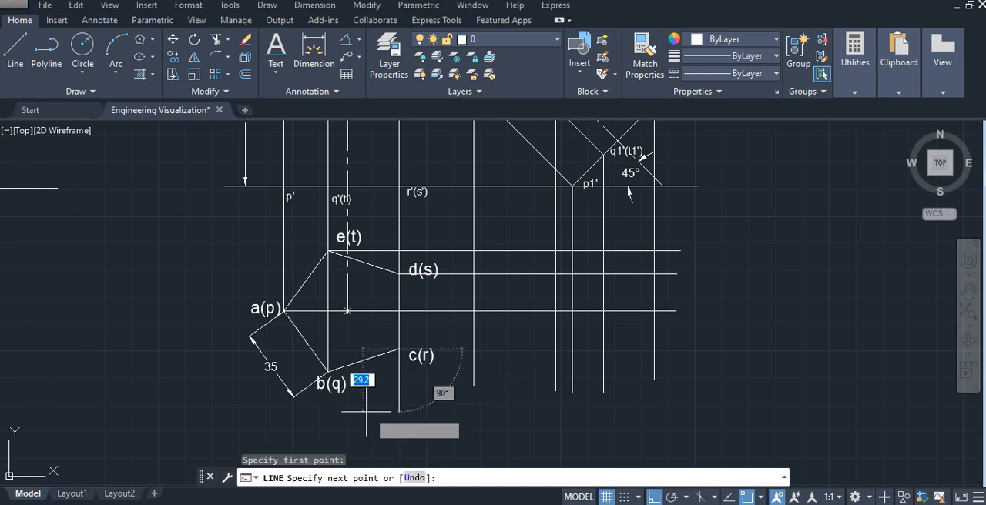
{"action": "left_click", "coordinate": [671, 349]}
{"action": "key", "text": "Escape"}
{"action": "left_click", "coordinate": [16, 50]}
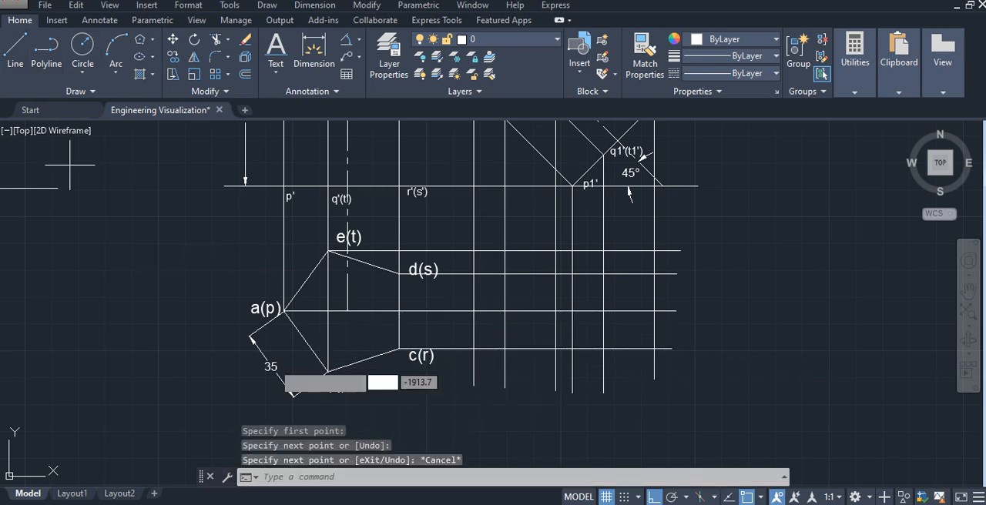
{"action": "left_click", "coordinate": [328, 372]}
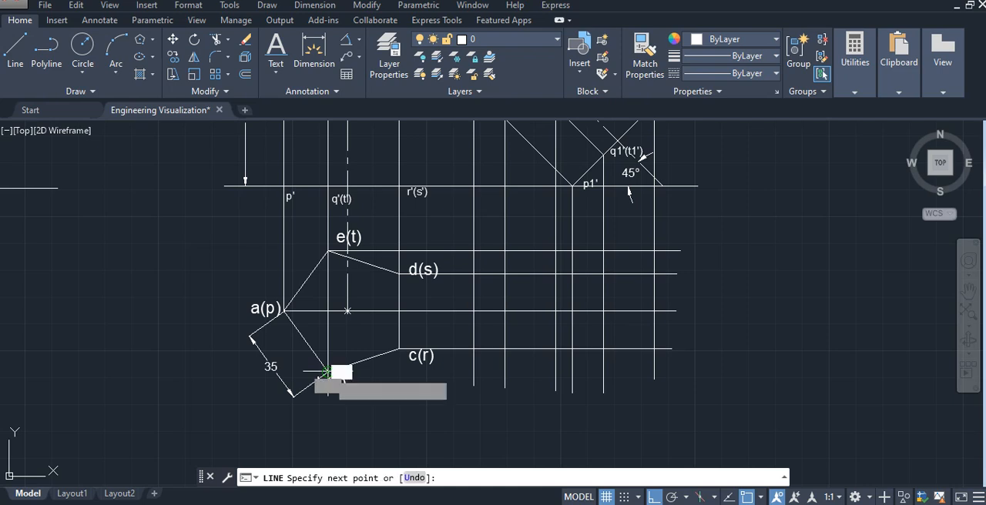
{"action": "left_click", "coordinate": [664, 373]}
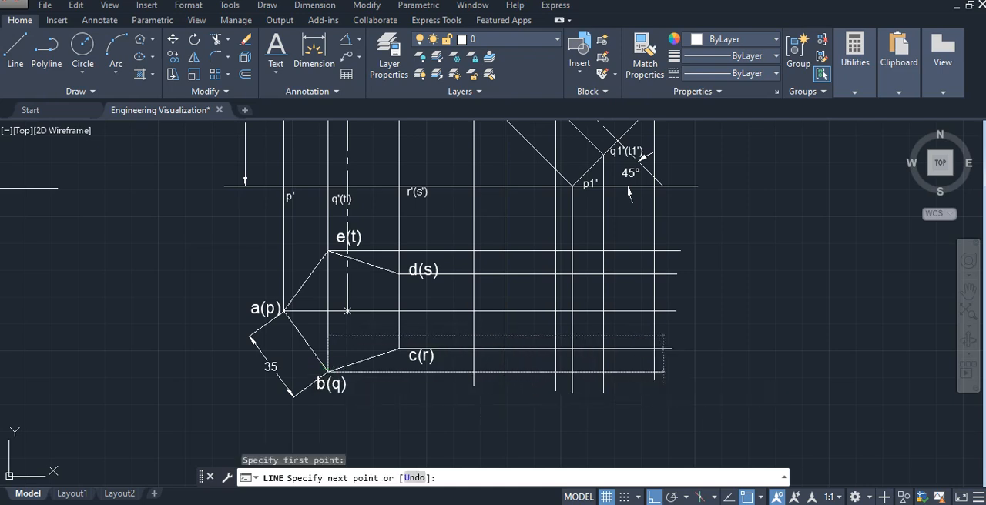
{"action": "key", "text": "Escape"}
- Place a point where the vertical projector from a1' crosses the horizontal projector from a(p)
{"action": "middle_click_drag", "start_coordinate": [737, 298], "coordinate": [735, 342]}
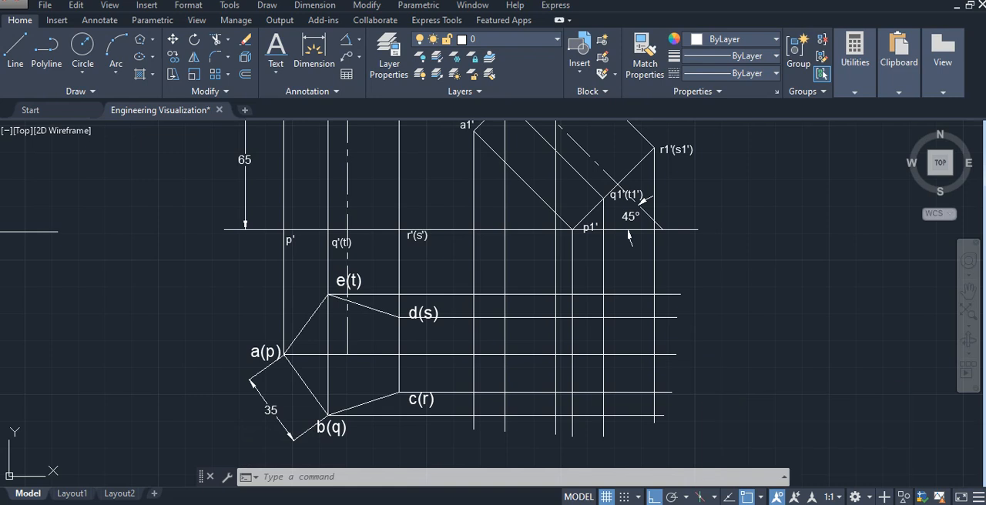
{"action": "type", "text": "point"}
{"action": "key", "text": "Return"}
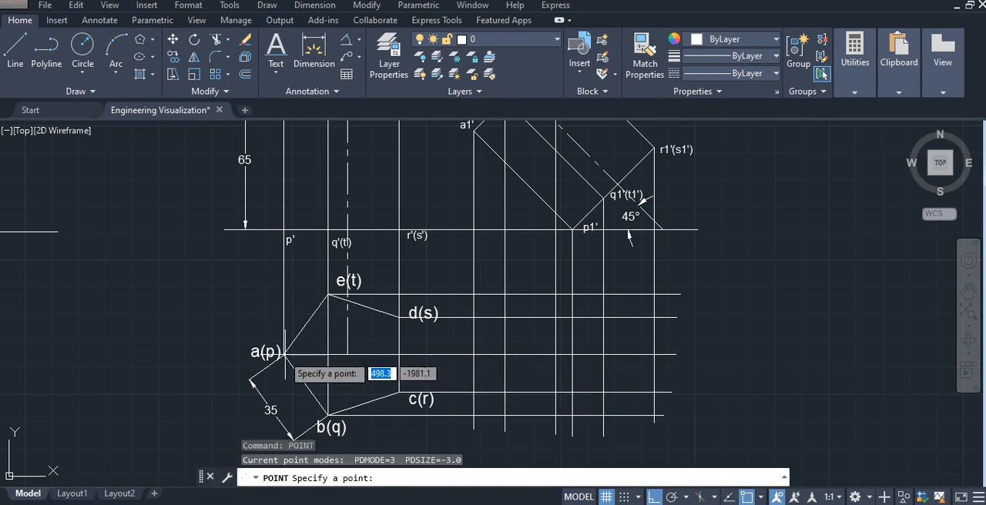
{"action": "left_click", "coordinate": [347, 355]}
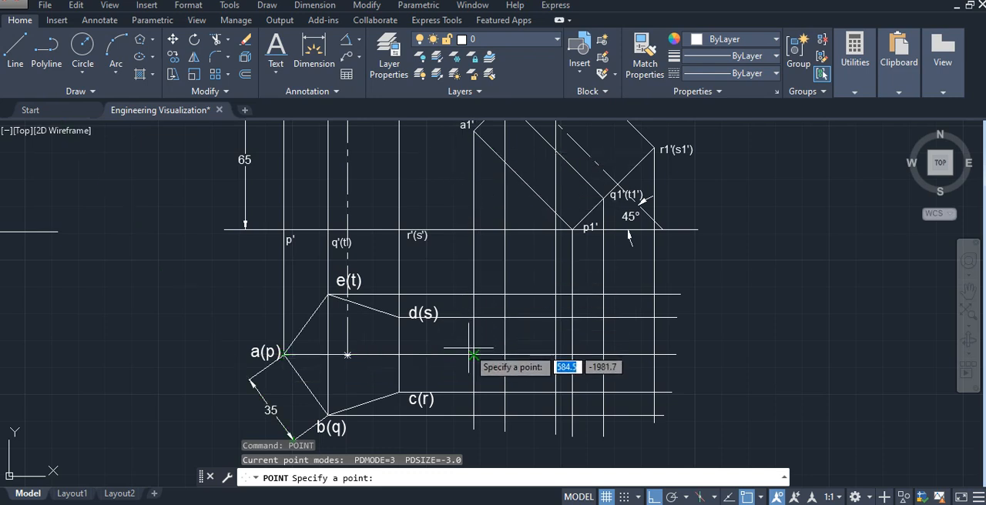
{"action": "scroll", "coordinate": [478, 356], "scroll_direction": "up", "scroll_amount": 2}
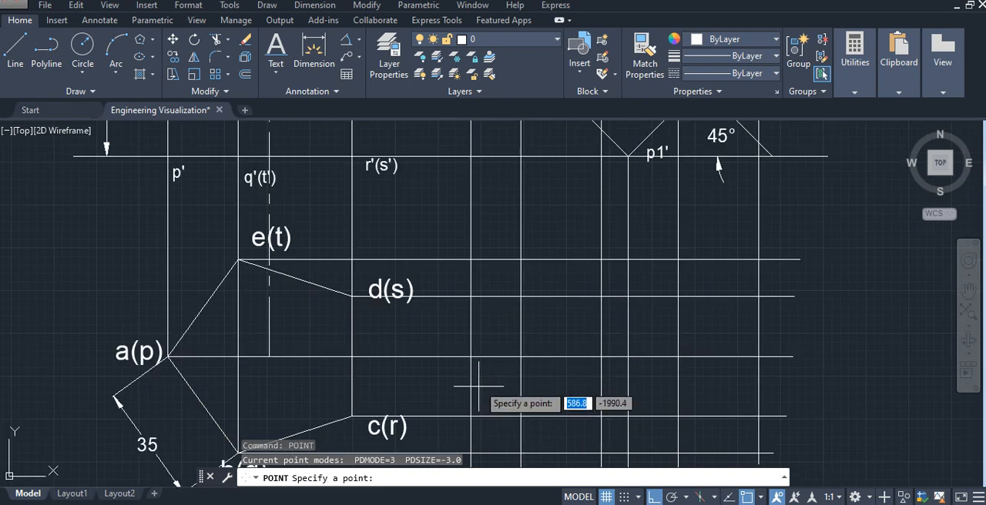
{"action": "left_click", "coordinate": [471, 356]}
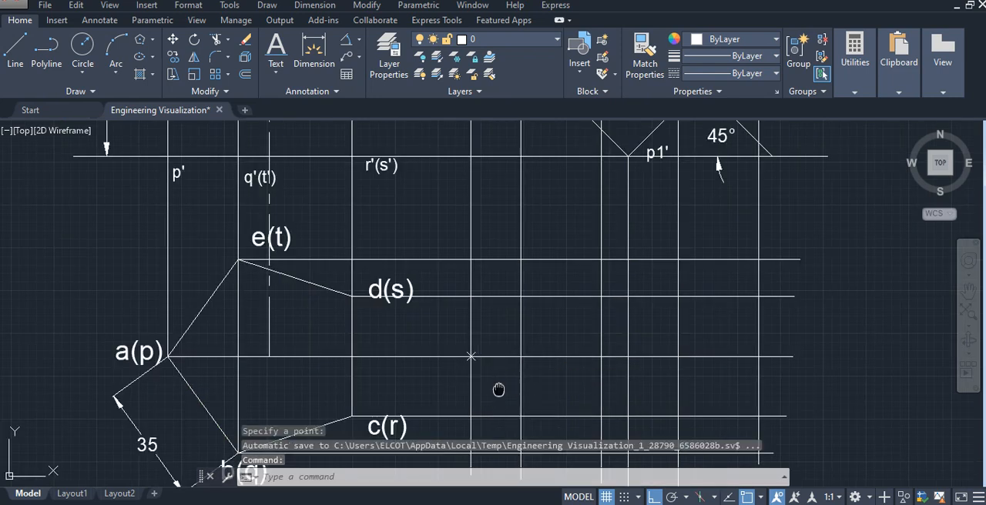
- Place points where the b1'(e1') projector crosses the b(q) horizontal and the c1'(d1') projector crosses the c(r) horizontal
{"action": "middle_click_drag", "start_coordinate": [498, 390], "coordinate": [490, 326]}
{"action": "right_click", "coordinate": [501, 335]}
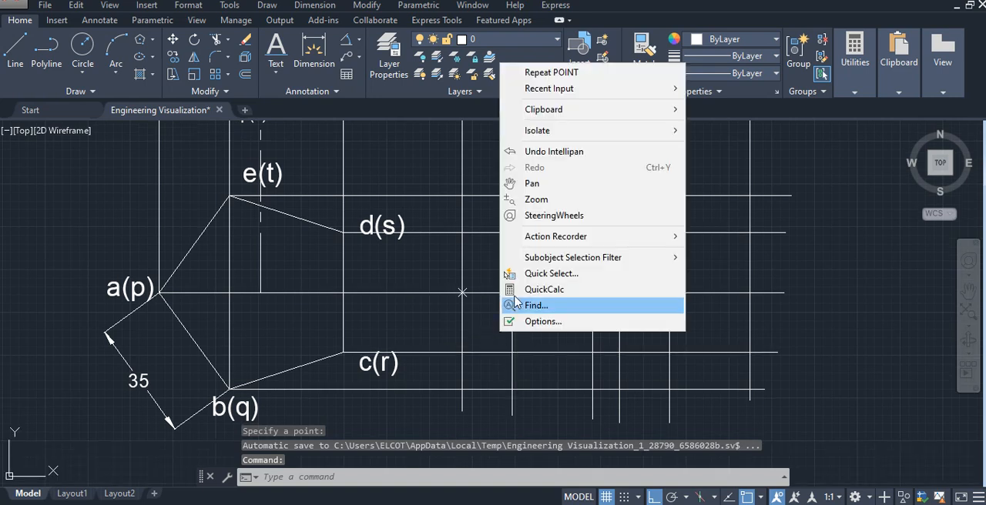
{"action": "left_click", "coordinate": [543, 73]}
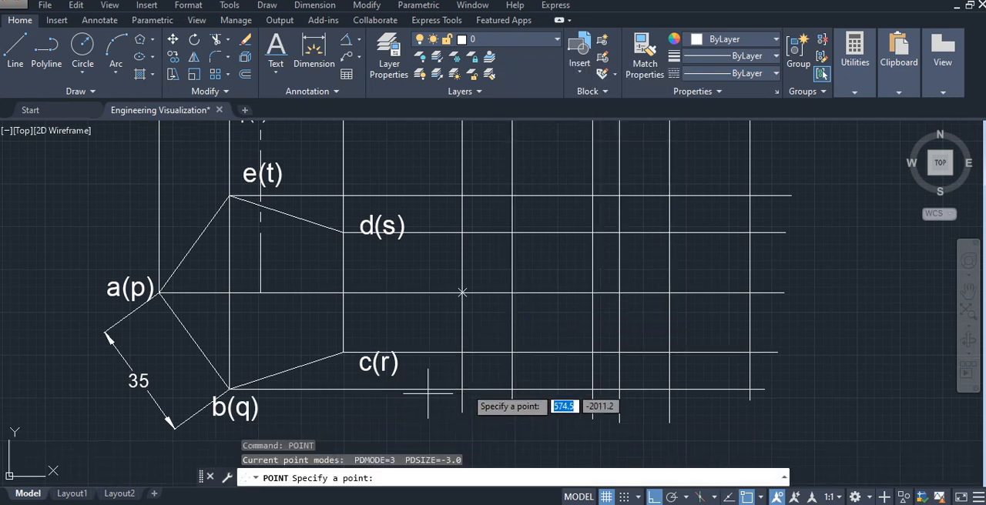
{"action": "left_click", "coordinate": [512, 390]}
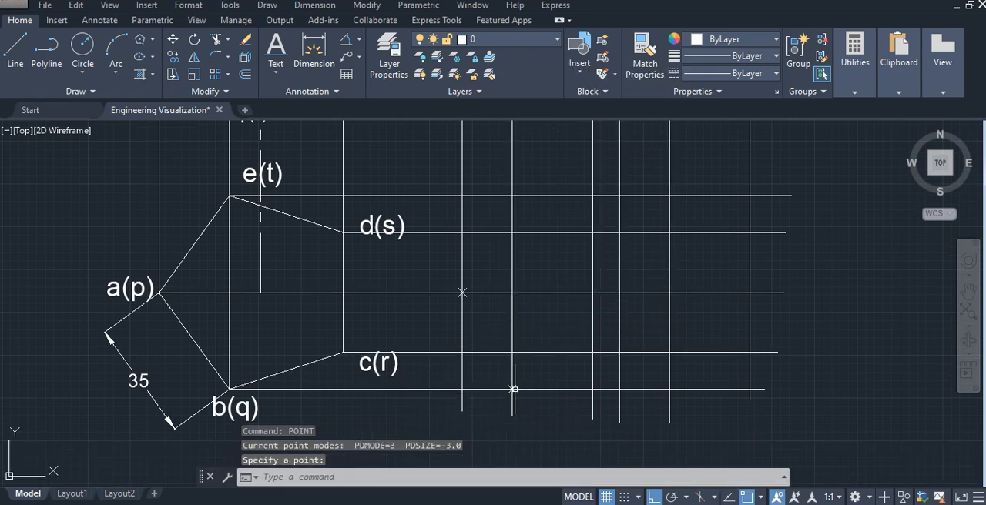
{"action": "right_click", "coordinate": [538, 406]}
{"action": "left_click", "coordinate": [609, 145]}
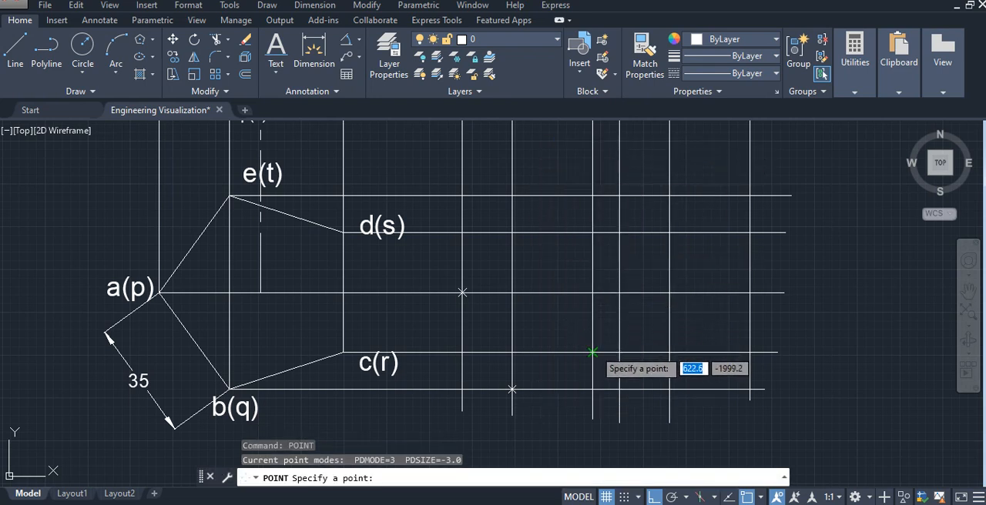
{"action": "left_click", "coordinate": [592, 352]}
- Place points where the c1'(d1') projector crosses the d(s) horizontal and the b1'(e1') projector crosses the e(t) horizontal
{"action": "right_click", "coordinate": [582, 324]}
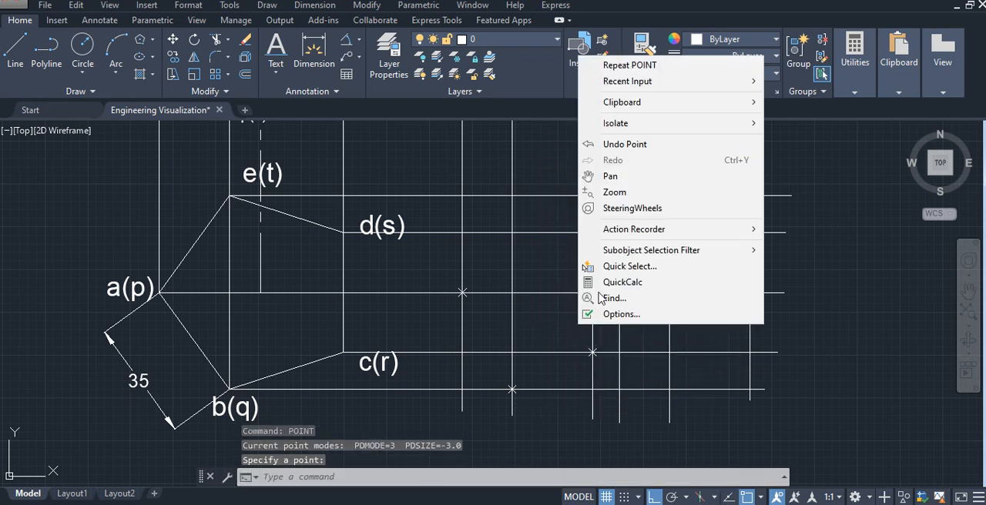
{"action": "left_click", "coordinate": [608, 66]}
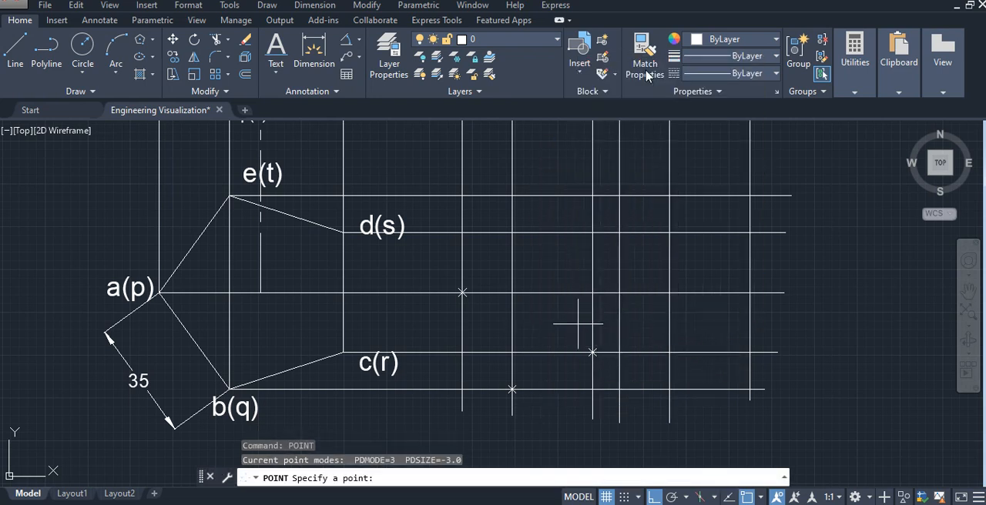
{"action": "left_click", "coordinate": [593, 232]}
{"action": "right_click", "coordinate": [574, 274]}
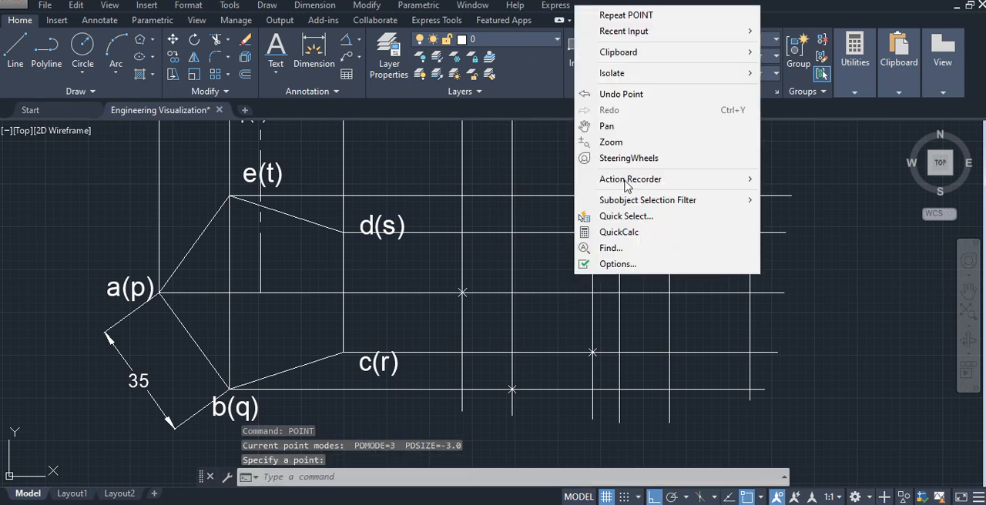
{"action": "left_click", "coordinate": [645, 14]}
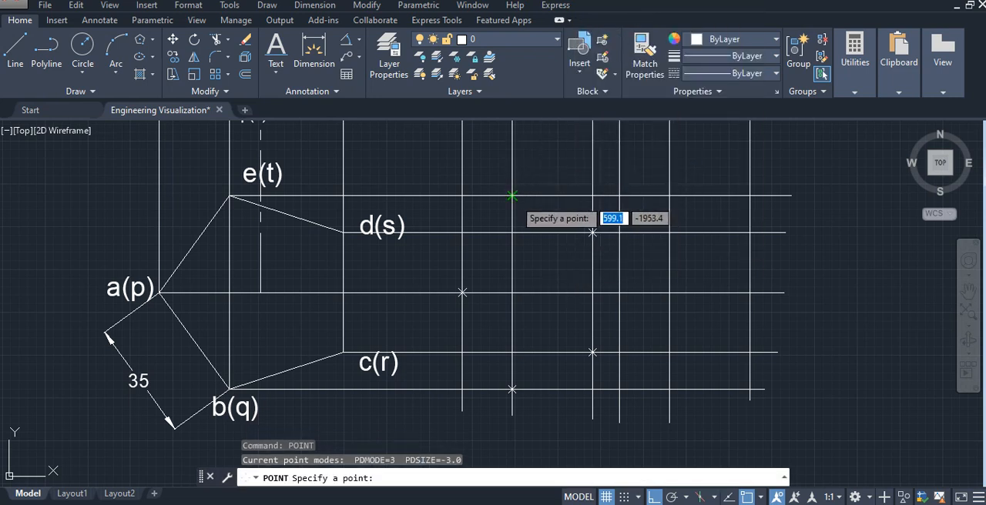
{"action": "left_click", "coordinate": [513, 196]}
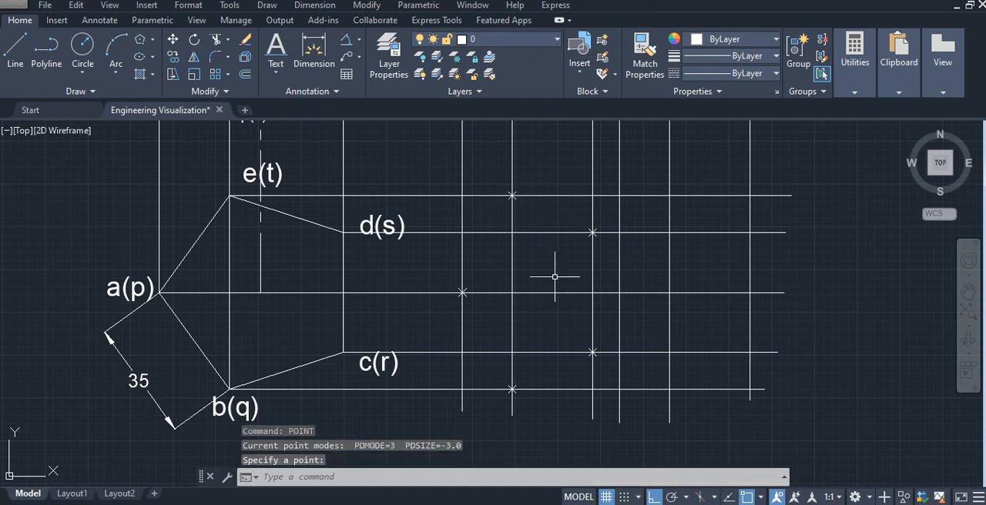
- Place a point where the vertical projector from p1' crosses the horizontal projector from a(p)
{"action": "middle_click_drag", "start_coordinate": [555, 272], "coordinate": [491, 296]}
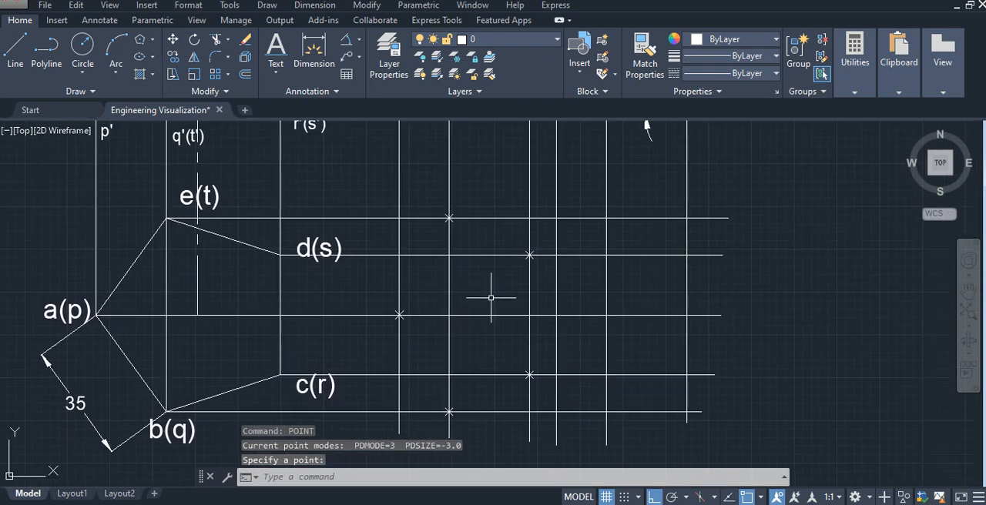
{"action": "right_click", "coordinate": [490, 290]}
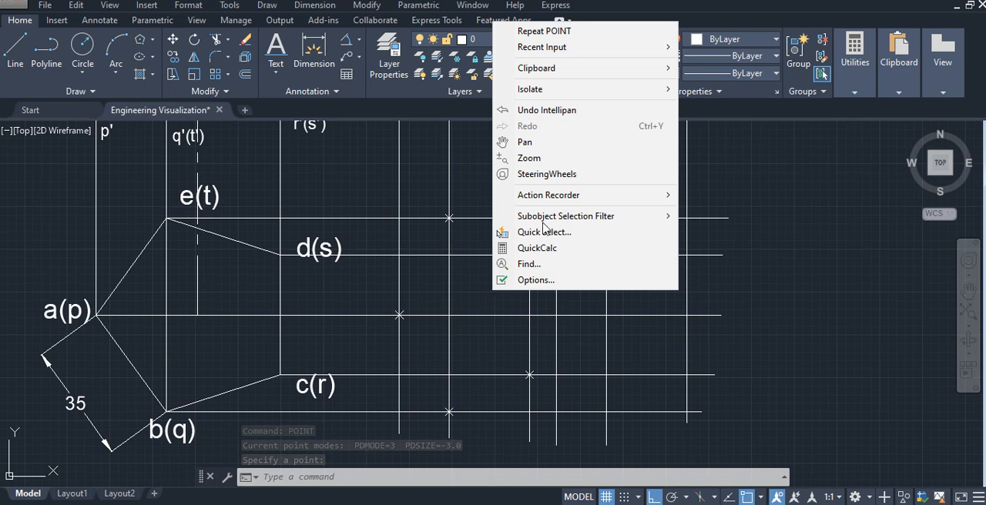
{"action": "left_click", "coordinate": [561, 38]}
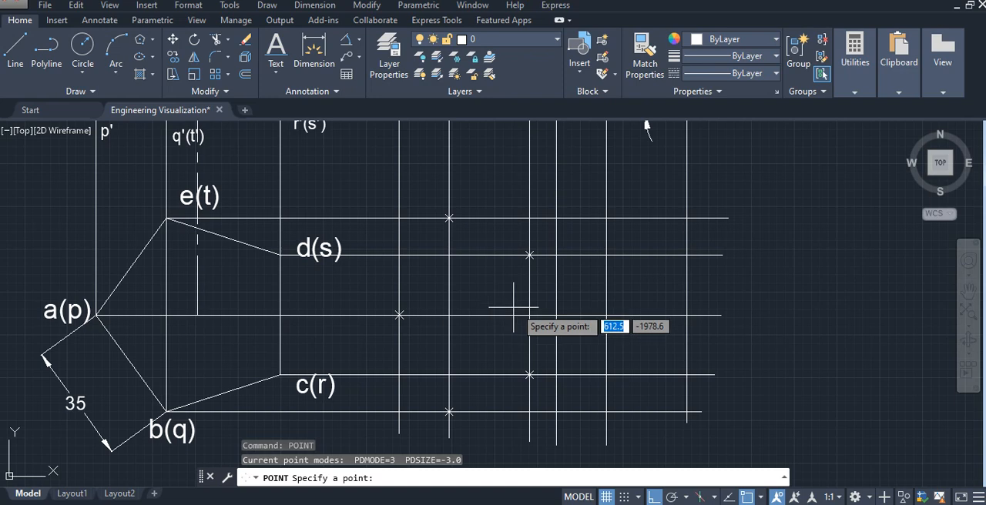
{"action": "middle_click_drag", "start_coordinate": [565, 220], "coordinate": [559, 313]}
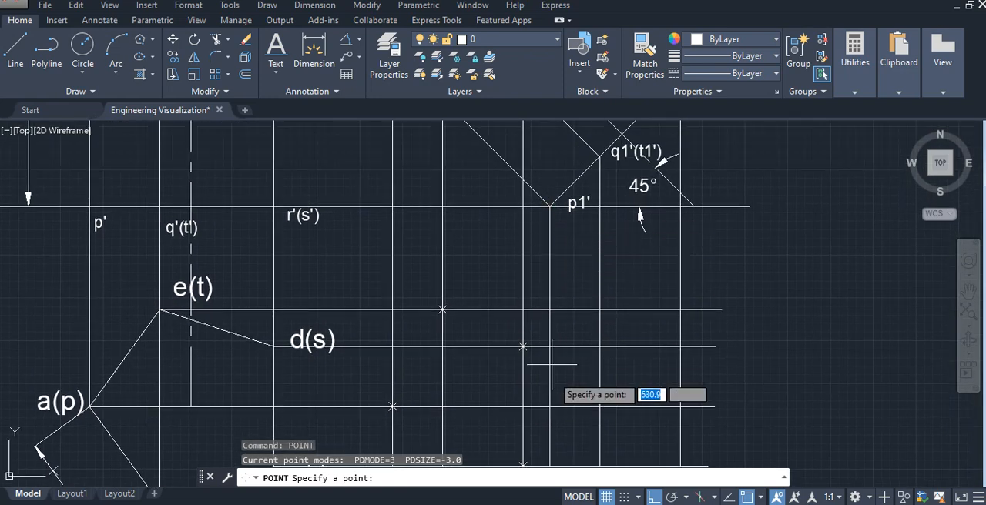
{"action": "middle_click_drag", "start_coordinate": [552, 385], "coordinate": [549, 329]}
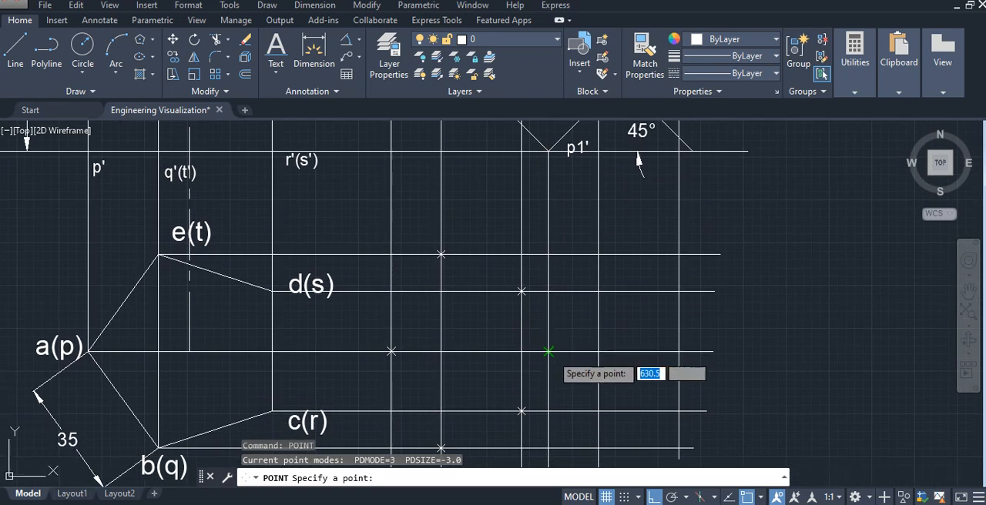
{"action": "left_click", "coordinate": [549, 352]}
- Place points where the q1'(t1') projector crosses the b(q) horizontal and the r1'(s1') projector crosses the c(r) horizontal
{"action": "right_click", "coordinate": [582, 400]}
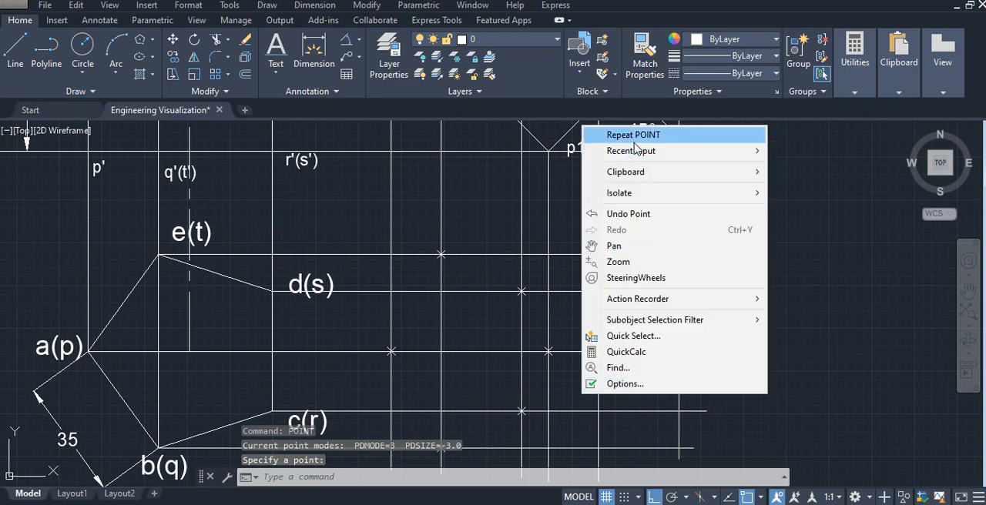
{"action": "left_click", "coordinate": [638, 135]}
{"action": "middle_click_drag", "start_coordinate": [631, 337], "coordinate": [626, 279]}
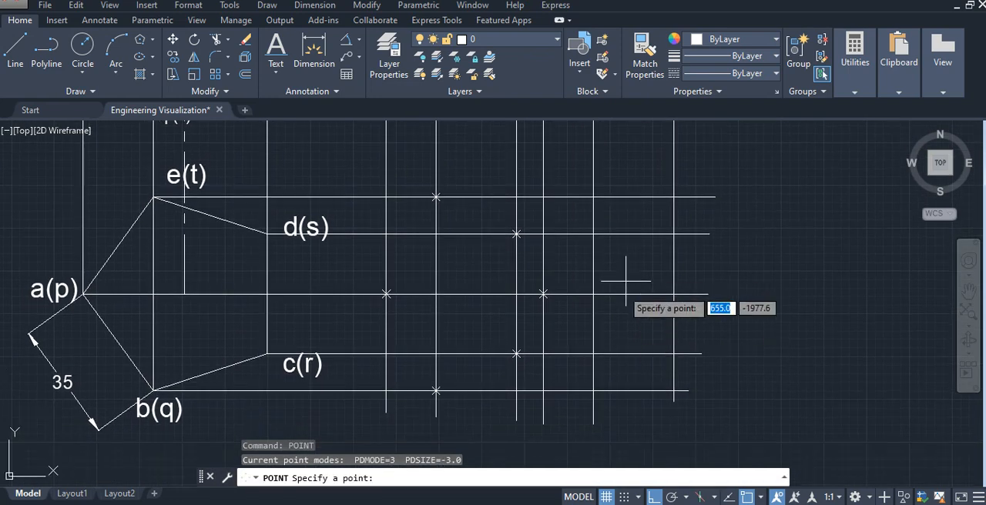
{"action": "left_click", "coordinate": [593, 391]}
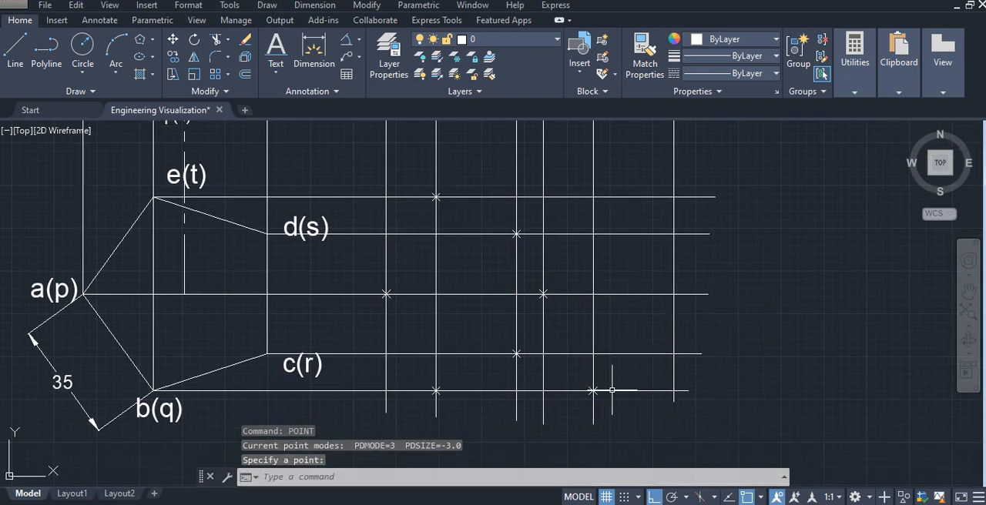
{"action": "right_click", "coordinate": [749, 341]}
{"action": "left_click", "coordinate": [778, 73]}
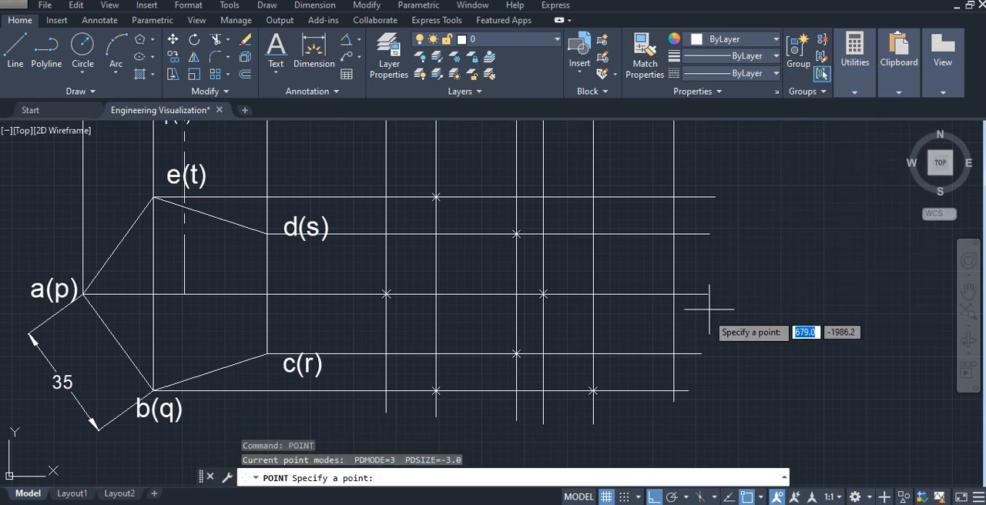
{"action": "left_click", "coordinate": [673, 354]}
- Place points where the r1'(s1') projector crosses the d(s) horizontal and the q1'(t1') projector crosses the e(t) horizontal
{"action": "right_click", "coordinate": [734, 348]}
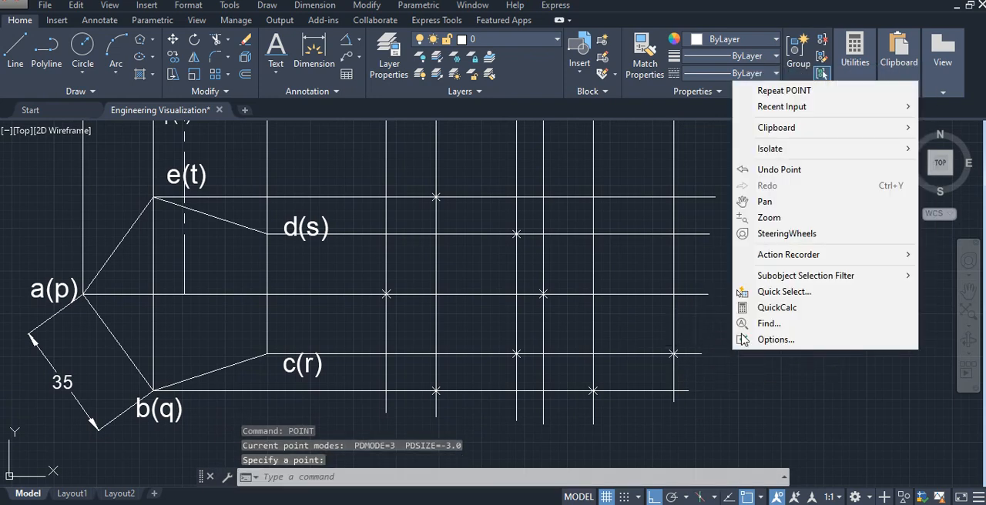
{"action": "left_click", "coordinate": [787, 98]}
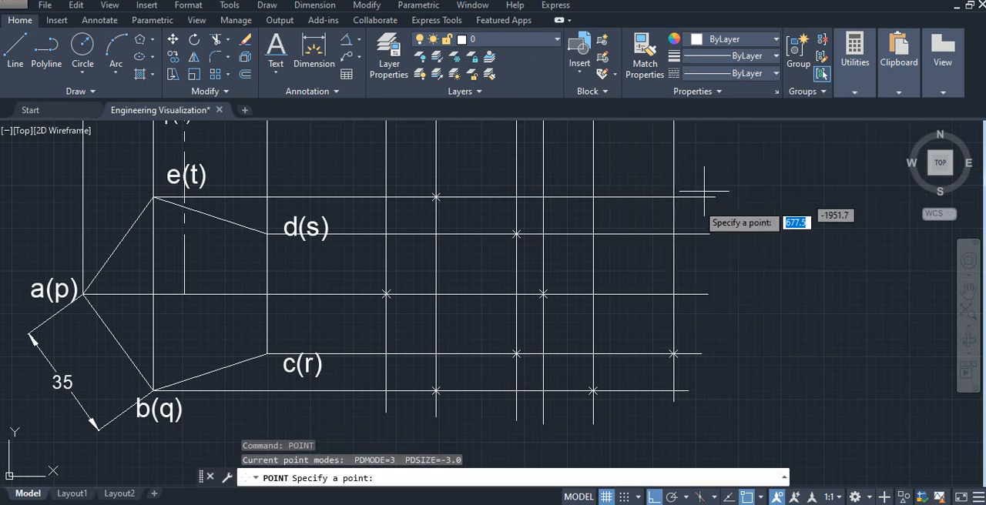
{"action": "left_click", "coordinate": [674, 233]}
{"action": "right_click", "coordinate": [741, 276]}
{"action": "left_click", "coordinate": [794, 15]}
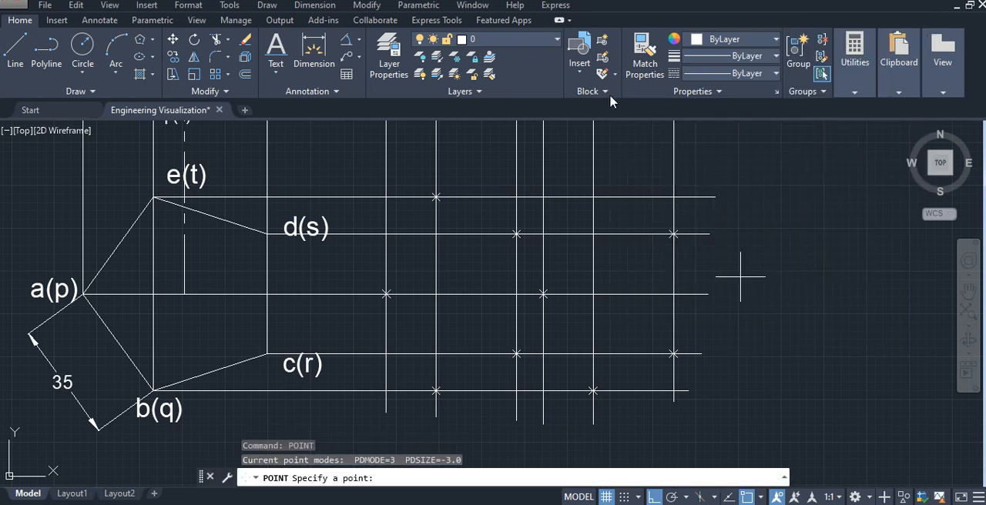
{"action": "left_click", "coordinate": [593, 197]}
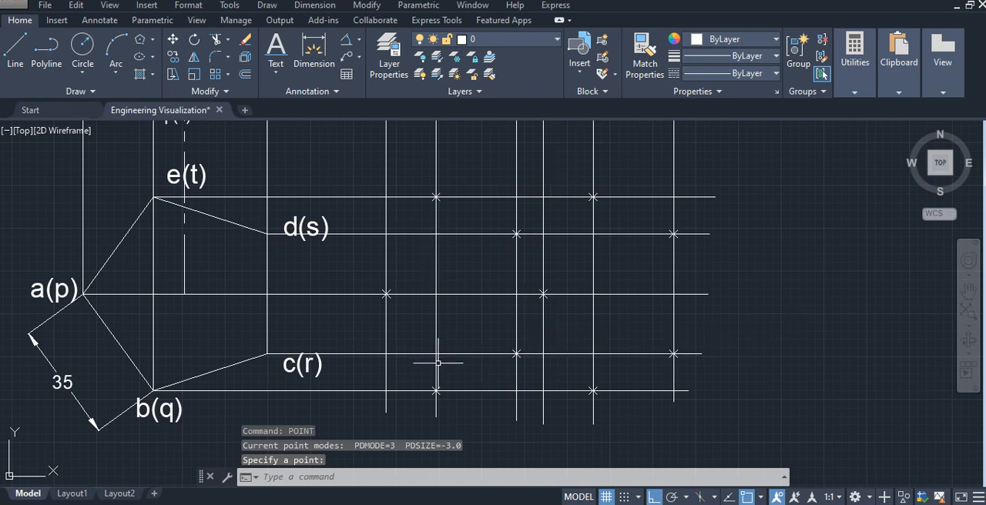
- Label the five top-end points of the inclined prism's top view a1, b1, c1, d1 and e1 with 3.6 high, unrotated text
{"action": "left_click", "coordinate": [276, 51]}
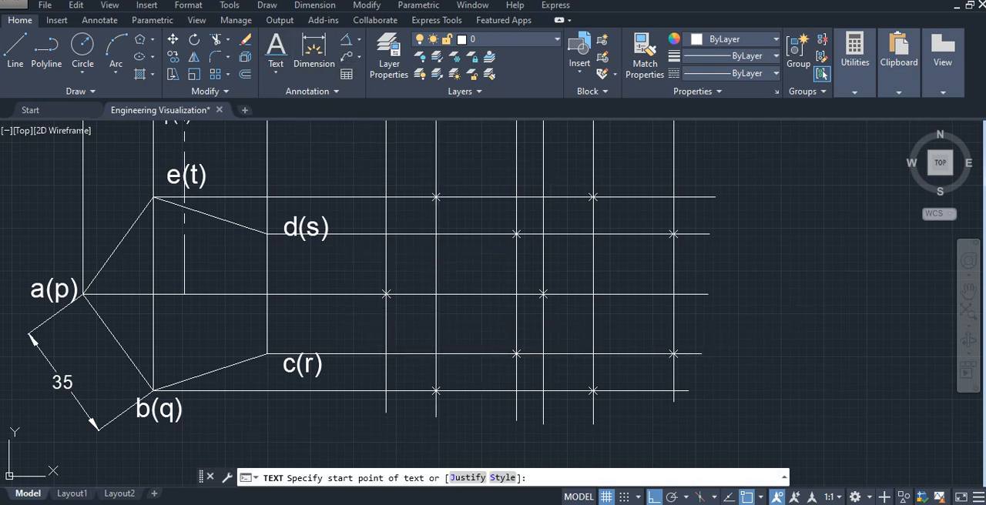
{"action": "left_click", "coordinate": [361, 309]}
{"action": "key", "text": "Return"}
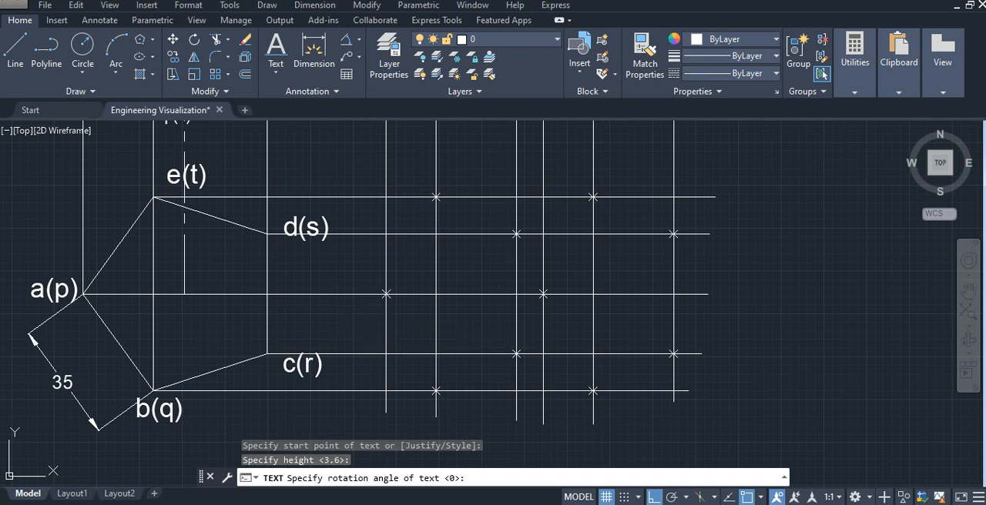
{"action": "key", "text": "Return"}
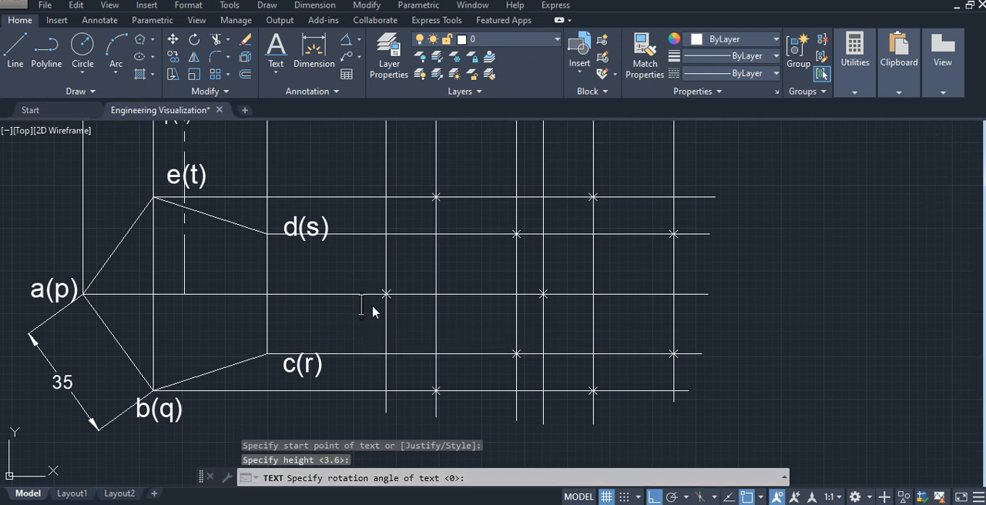
{"action": "type", "text": "a1"}
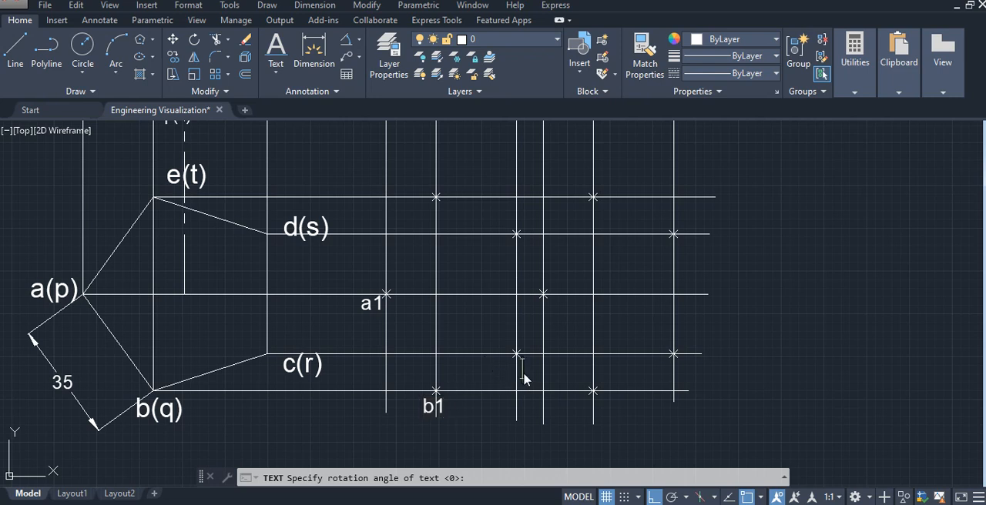
{"action": "left_click", "coordinate": [525, 214]}
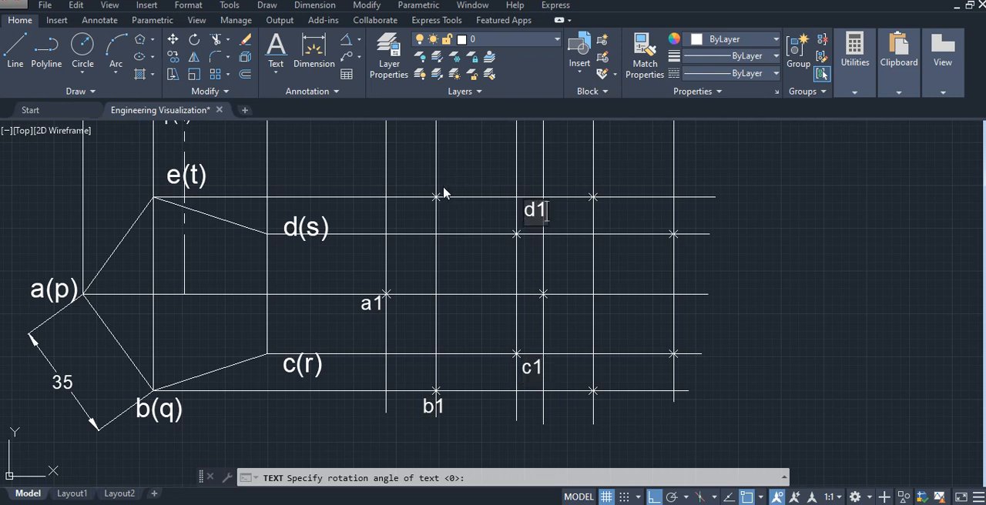
{"action": "key", "text": "Return"}
{"action": "type", "text": "e1"}
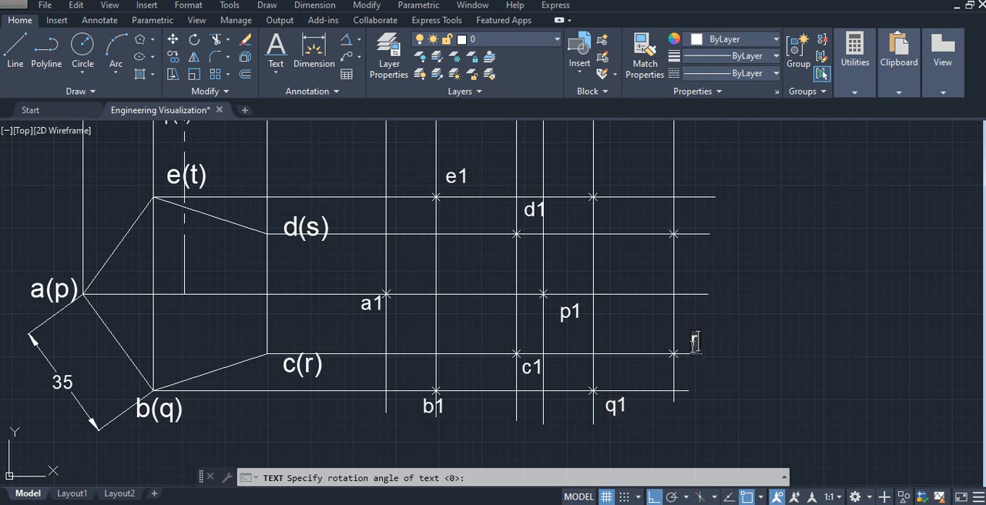
- Label the five base-end points of the inclined prism's top view p1, q1, r1, s1 and t1
{"action": "left_click", "coordinate": [686, 246]}
{"action": "type", "text": "d"}
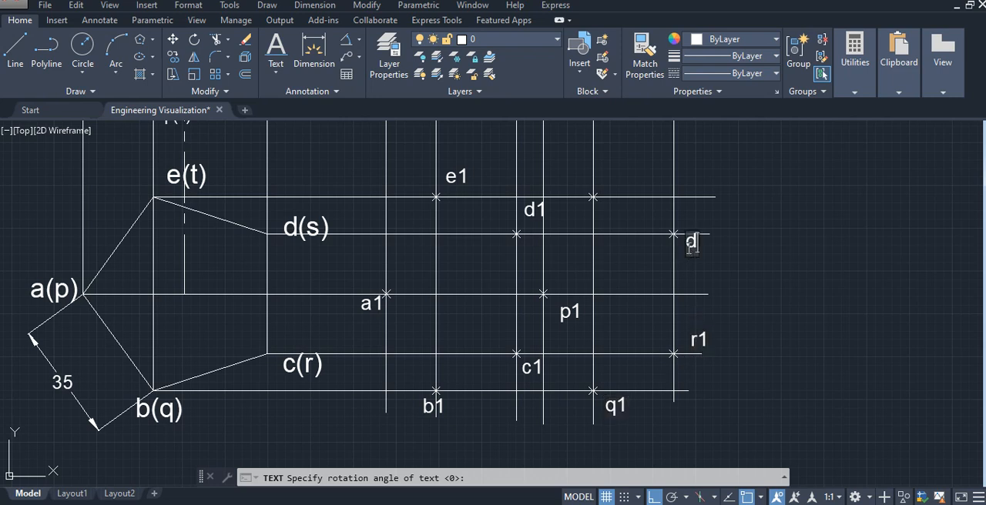
{"action": "type", "text": "s1"}
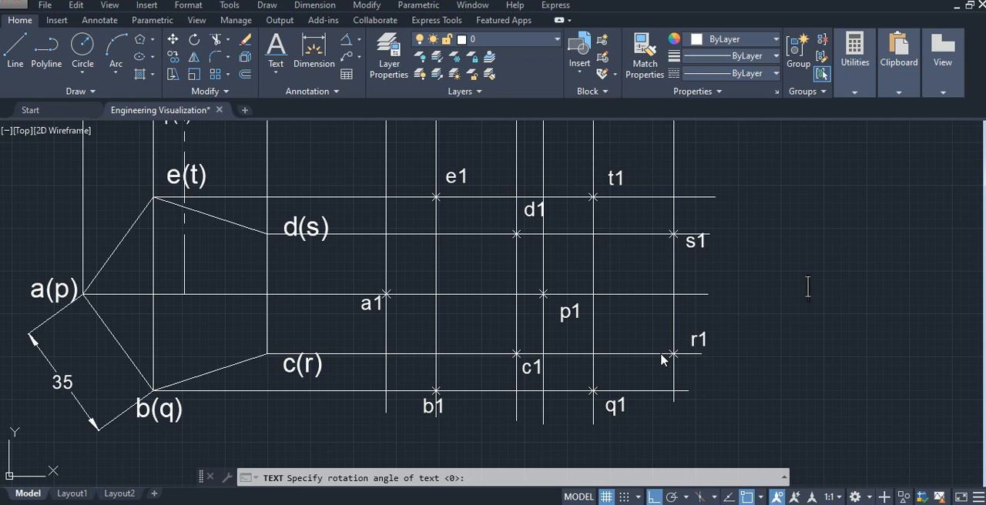
- Draw the closed outer outline of the inclined prism's top view through a1, b1, q1, r1, s1, t1 and e1 back to a1
{"action": "middle_click_drag", "start_coordinate": [478, 277], "coordinate": [499, 288]}
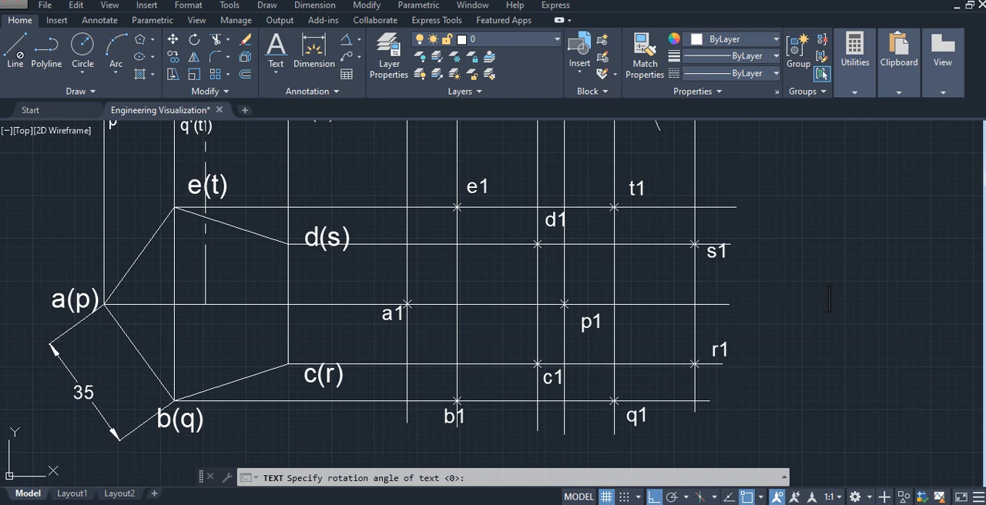
{"action": "left_click", "coordinate": [14, 54]}
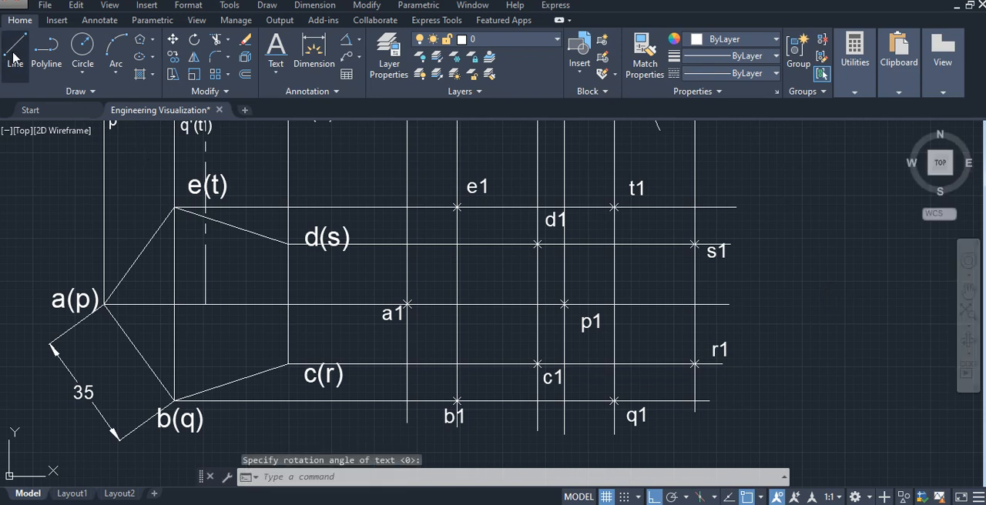
{"action": "left_click", "coordinate": [406, 305]}
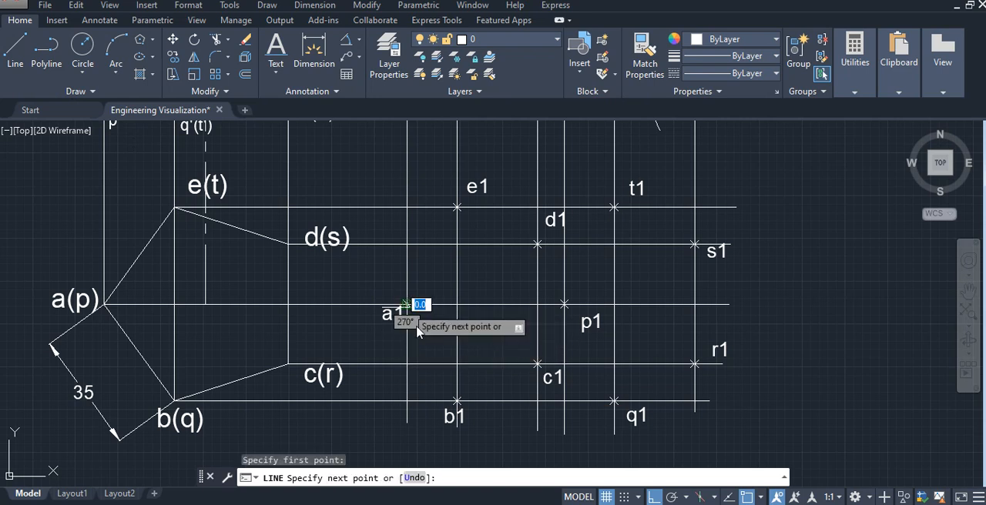
{"action": "left_click", "coordinate": [457, 401]}
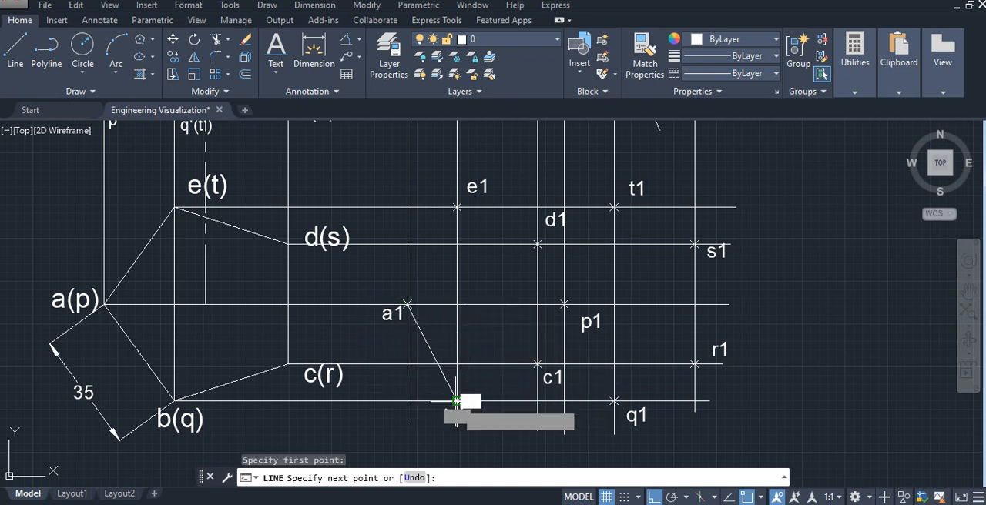
{"action": "left_click", "coordinate": [614, 401]}
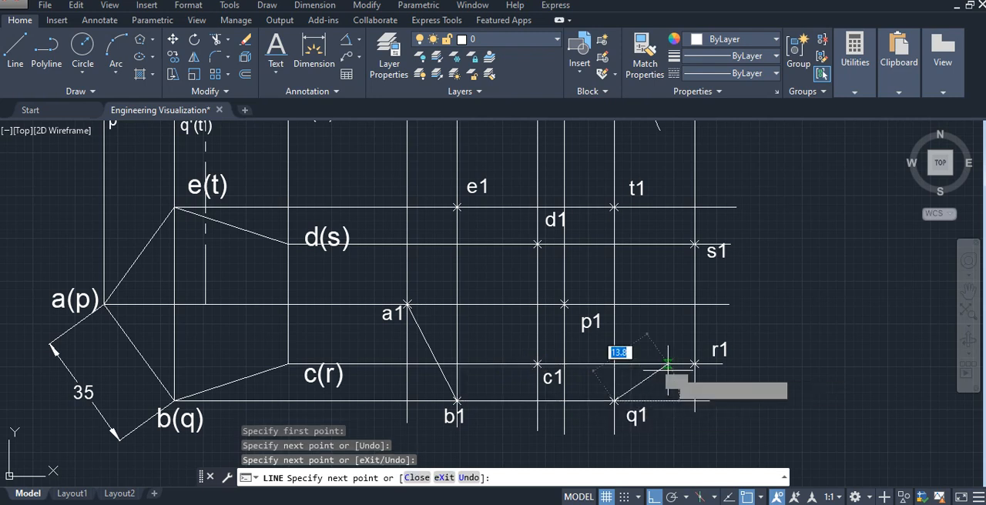
{"action": "left_click", "coordinate": [695, 364]}
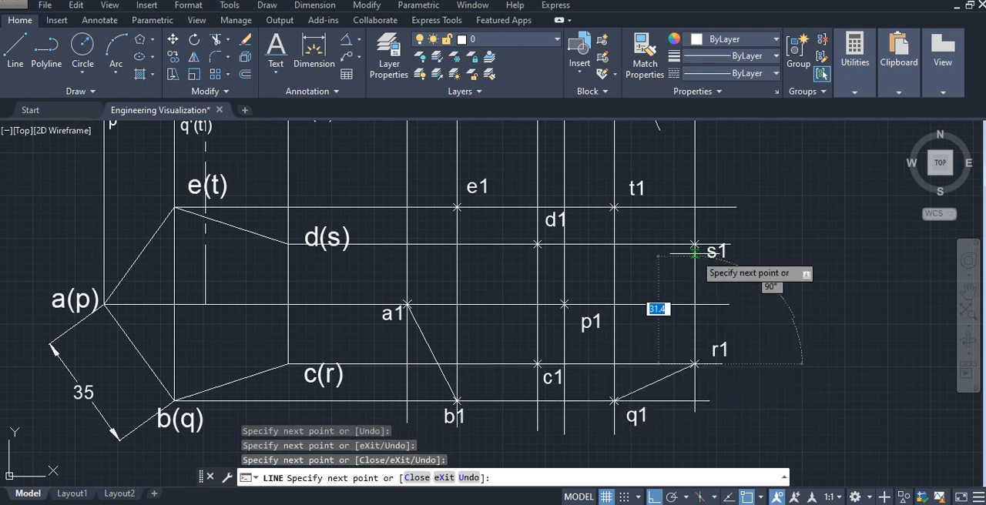
{"action": "left_click", "coordinate": [694, 244]}
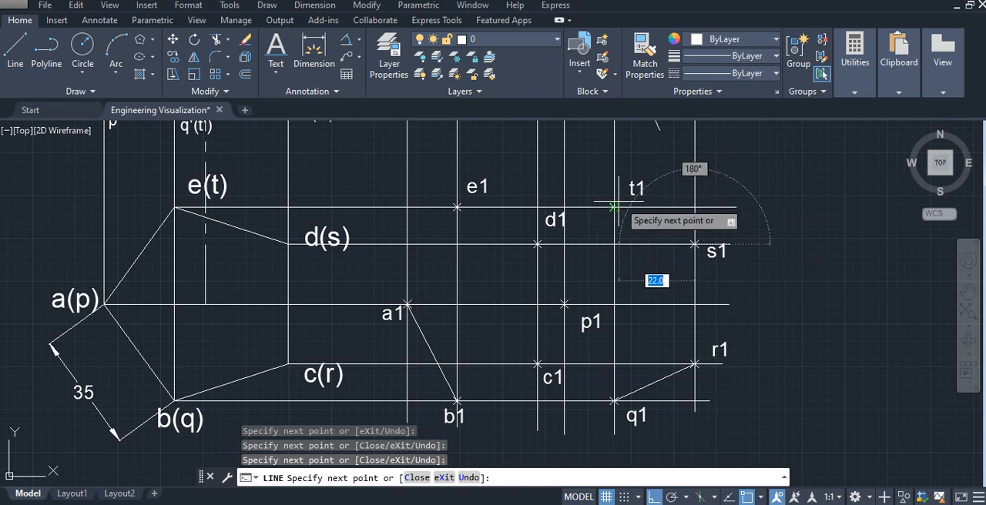
{"action": "left_click", "coordinate": [457, 207]}
{"action": "left_click", "coordinate": [408, 305]}
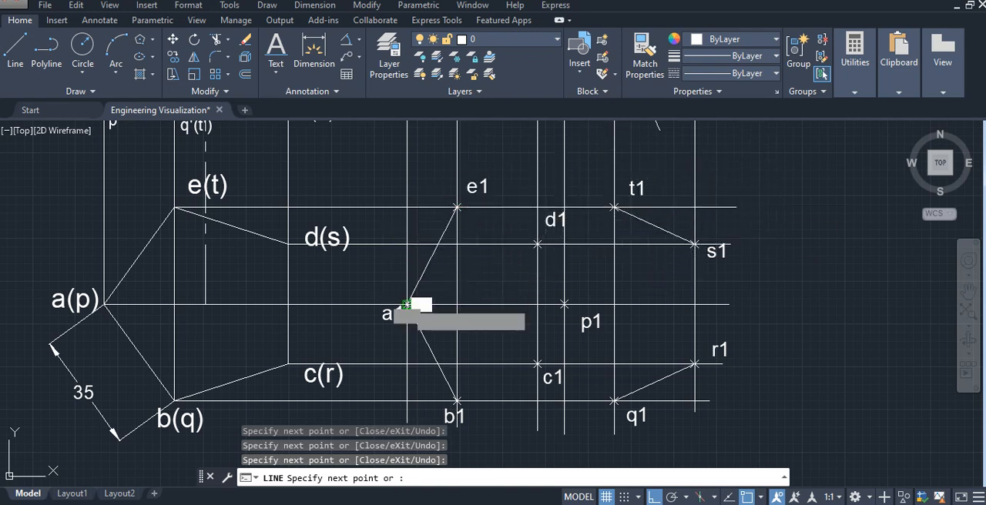
{"action": "key", "text": "Escape"}
- Draw the remaining top-end edges of the inclined prism's top view with connected lines from b1 through c1 and d1 to e1
{"action": "scroll", "coordinate": [545, 280], "scroll_direction": "down", "scroll_amount": 2}
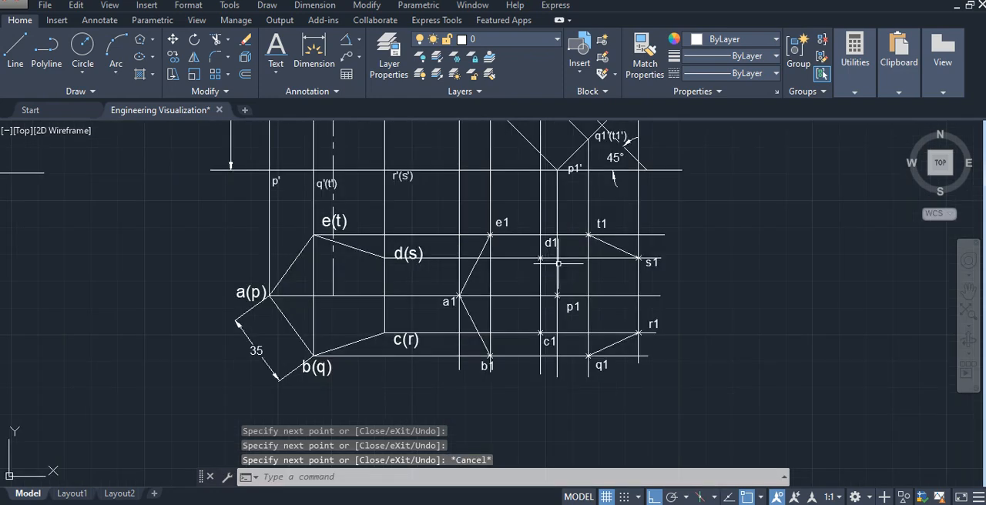
{"action": "middle_click_drag", "start_coordinate": [578, 238], "coordinate": [569, 353]}
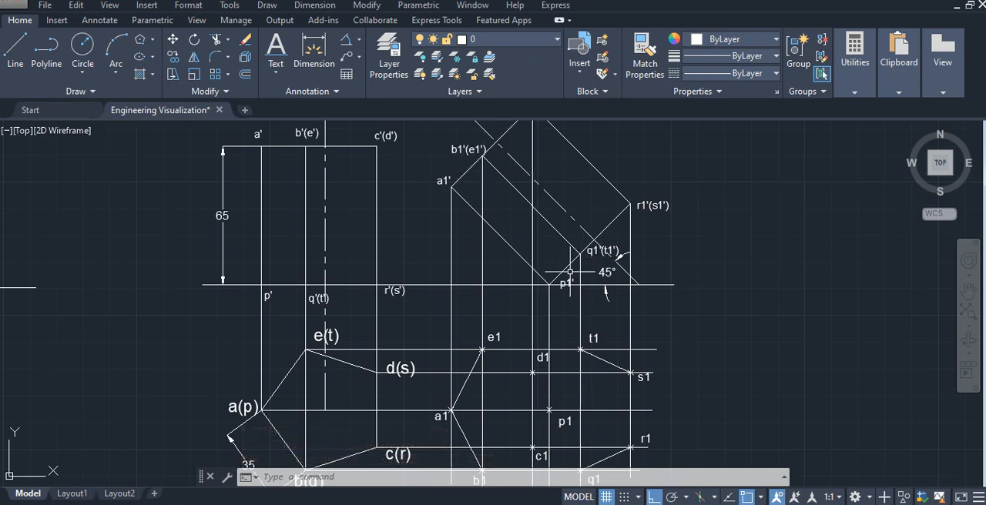
{"action": "mouse_move", "coordinate": [567, 263]}
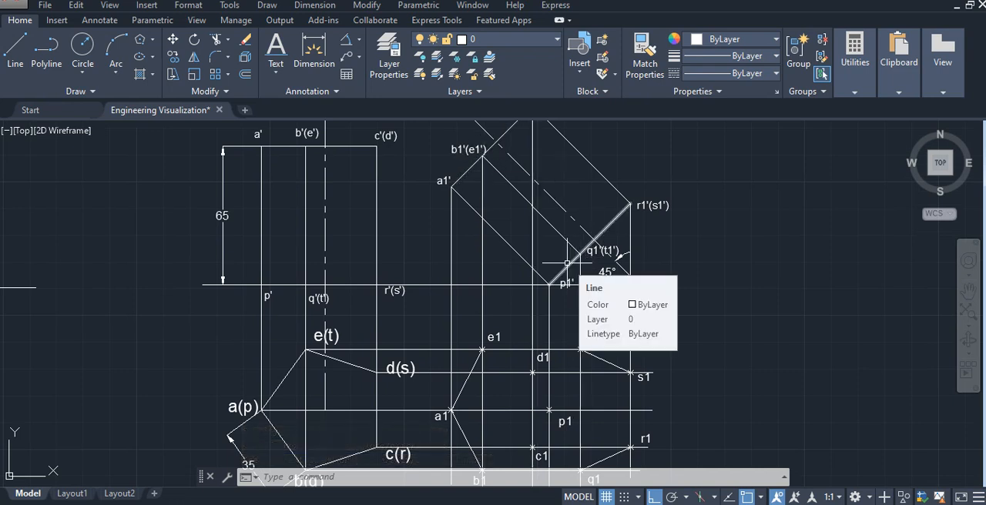
{"action": "middle_click_drag", "start_coordinate": [571, 378], "coordinate": [581, 306]}
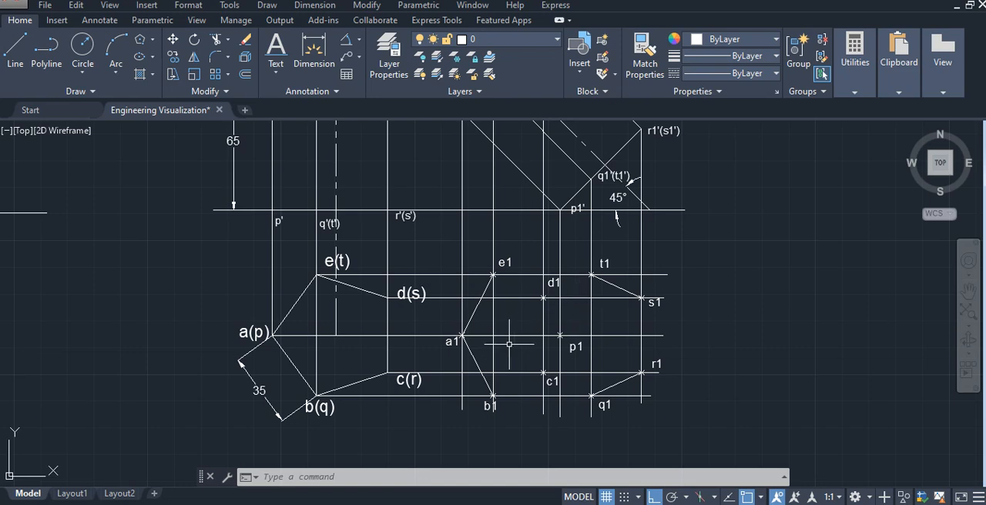
{"action": "scroll", "coordinate": [514, 382], "scroll_direction": "up", "scroll_amount": 2}
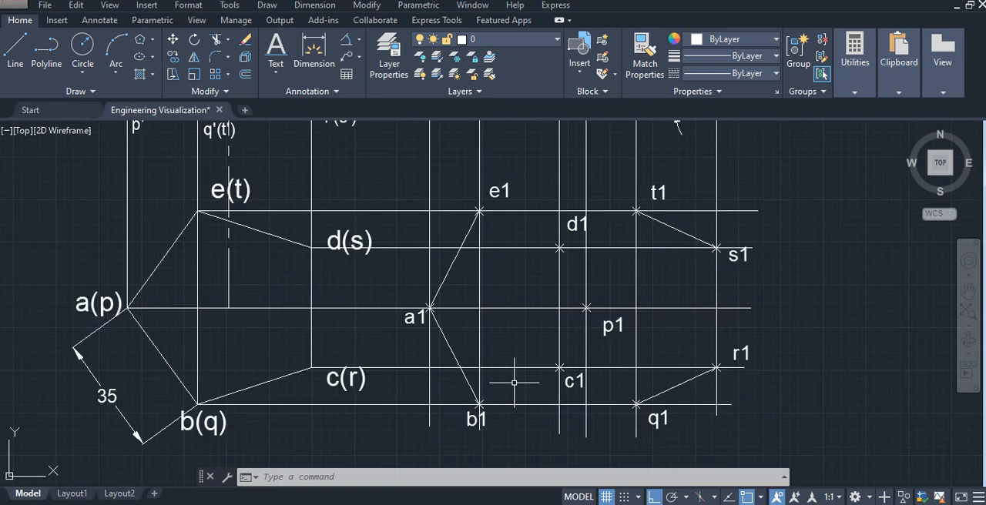
{"action": "left_click", "coordinate": [16, 62]}
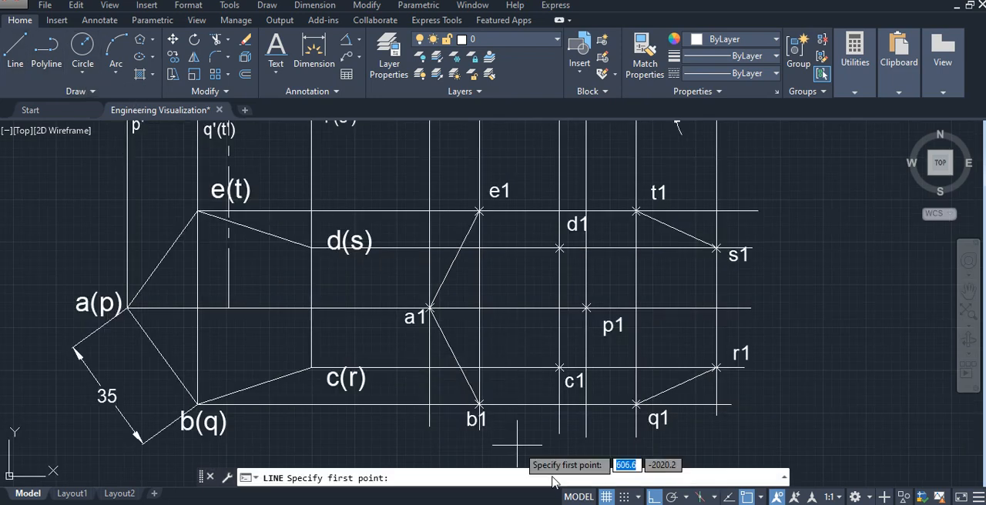
{"action": "left_click", "coordinate": [477, 403]}
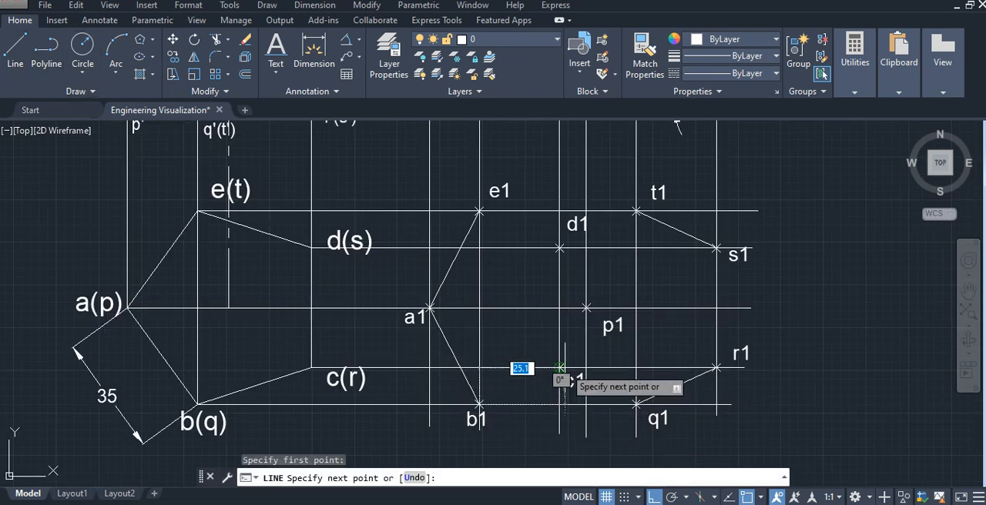
{"action": "left_click", "coordinate": [559, 368]}
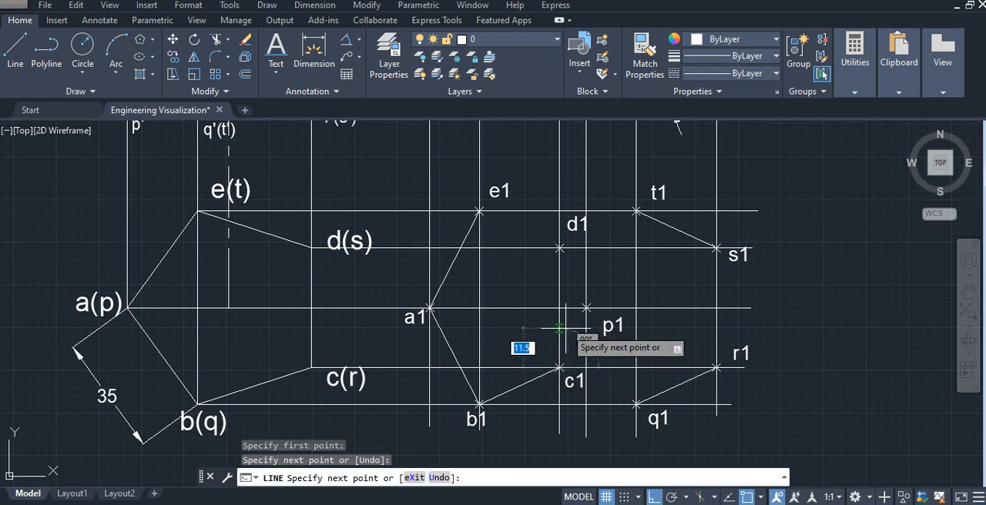
{"action": "left_click", "coordinate": [559, 248]}
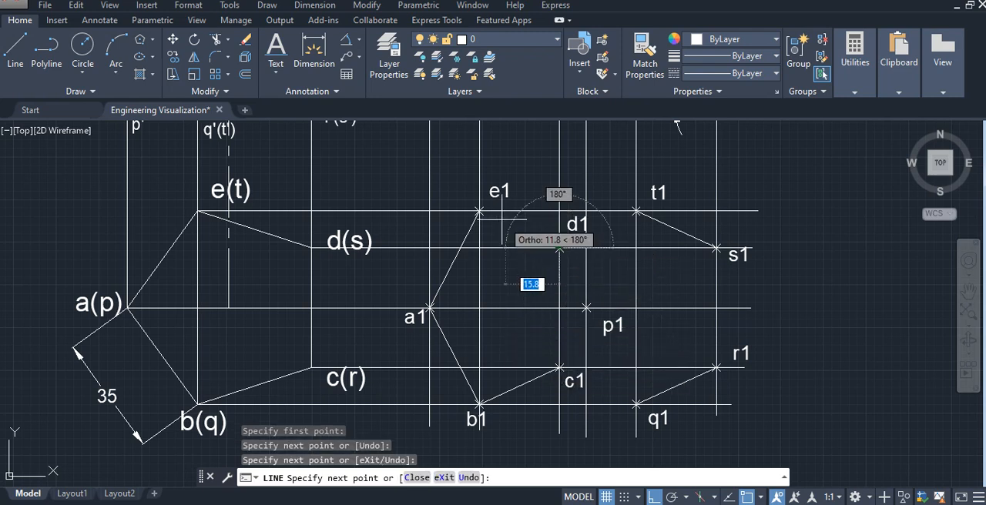
{"action": "left_click", "coordinate": [477, 210]}
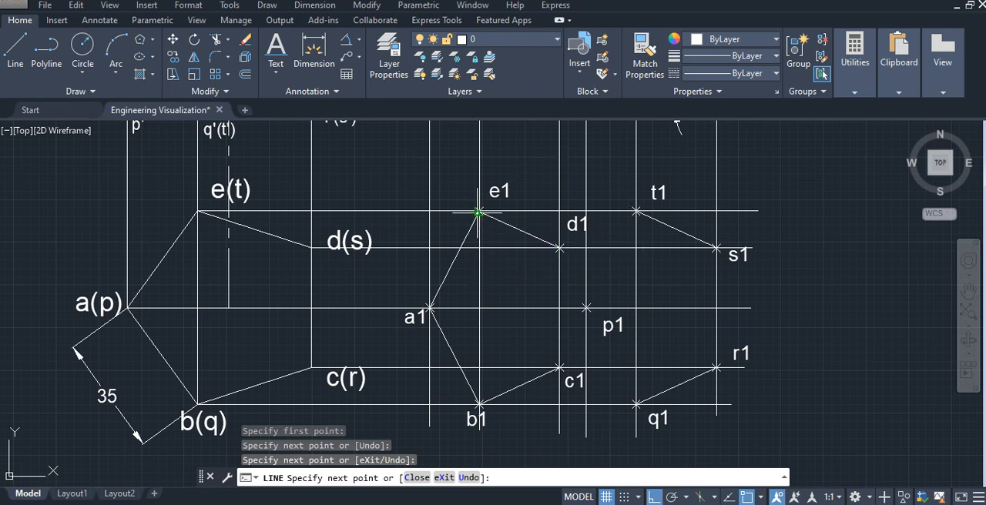
{"action": "key", "text": "Escape"}
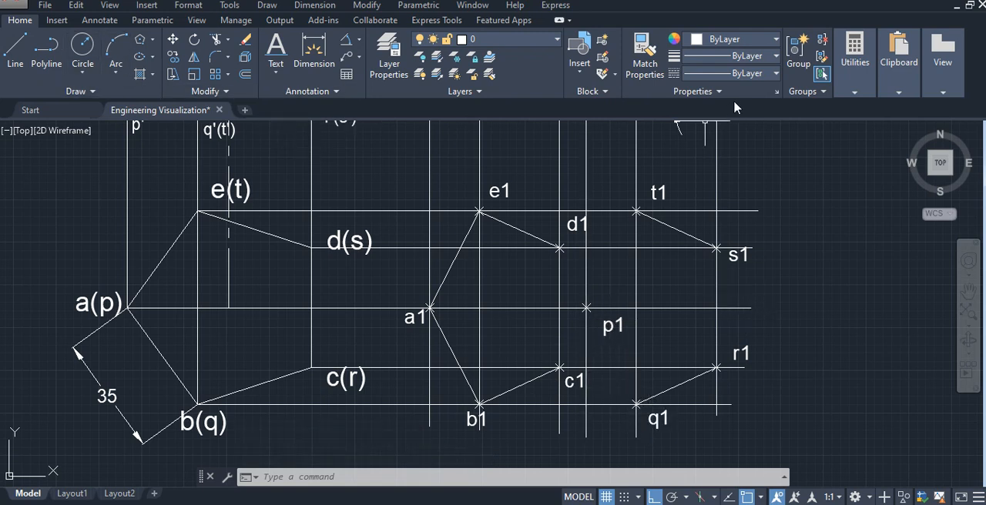
- Draw the hidden base edges p1–q1 and t1–p1 in the inclined prism's top view with the HIDDEN linetype
{"action": "left_click", "coordinate": [748, 74]}
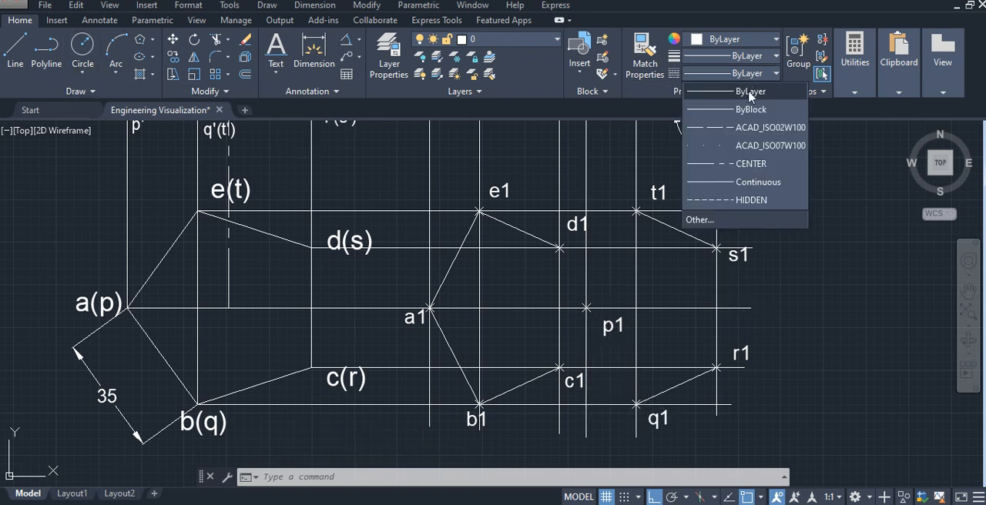
{"action": "left_click", "coordinate": [752, 200]}
{"action": "left_click", "coordinate": [14, 50]}
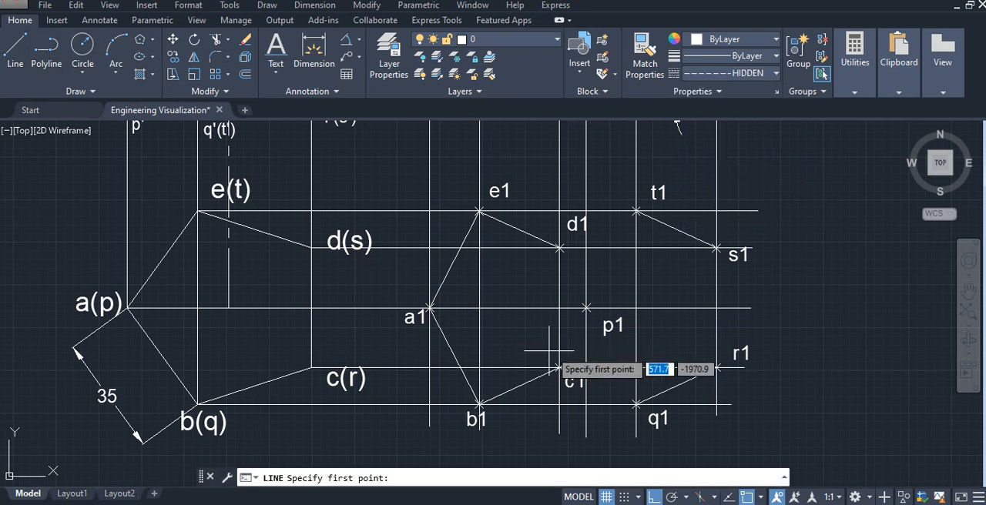
{"action": "left_click", "coordinate": [586, 308]}
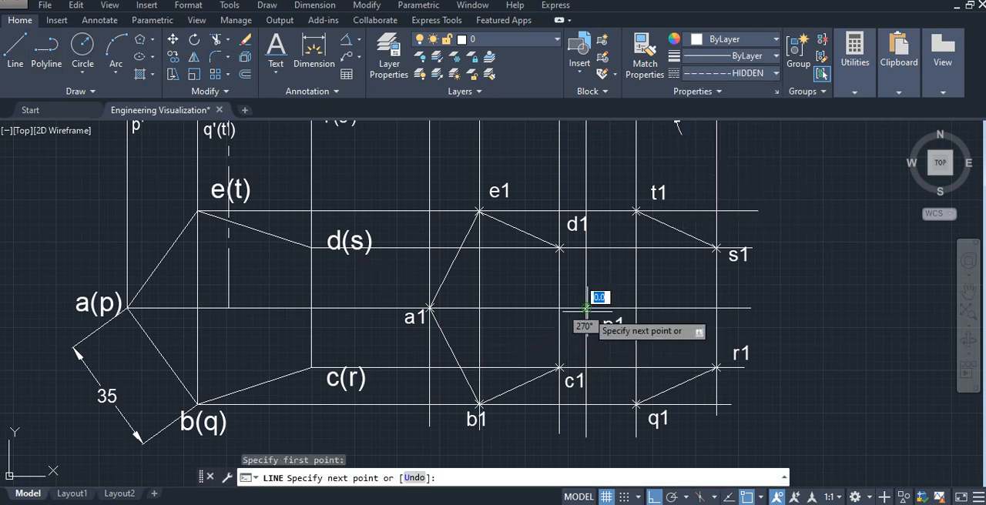
{"action": "left_click", "coordinate": [637, 403]}
{"action": "key", "text": "Escape"}
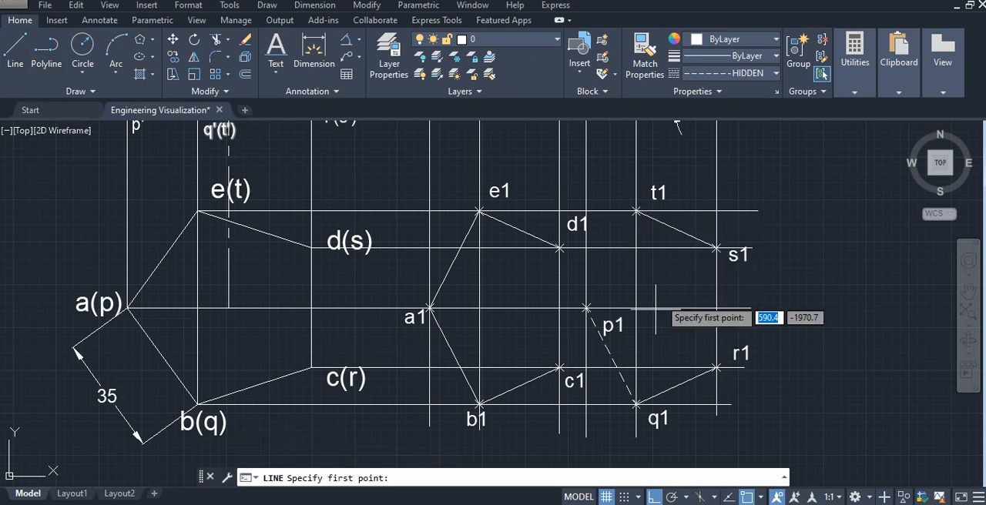
{"action": "left_click", "coordinate": [637, 211]}
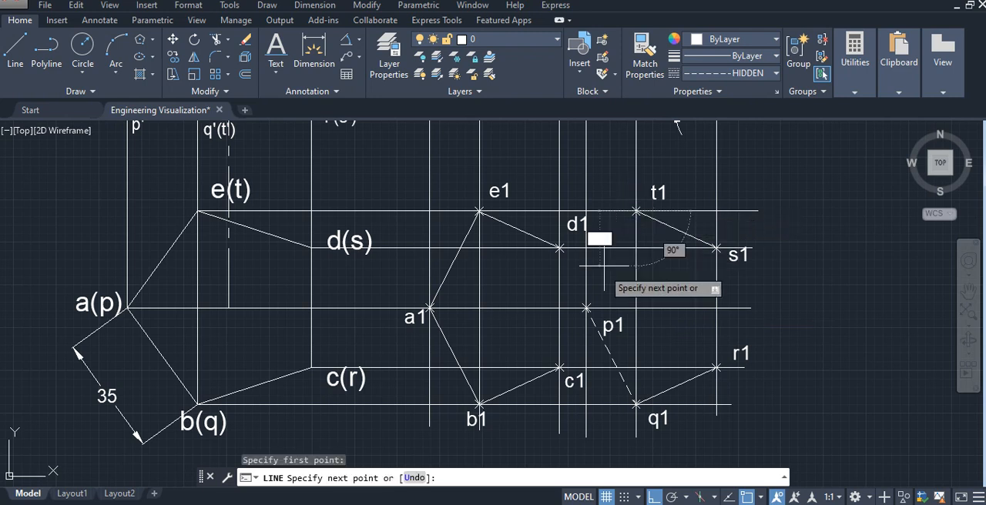
{"action": "left_click", "coordinate": [586, 307]}
{"action": "key", "text": "Escape"}
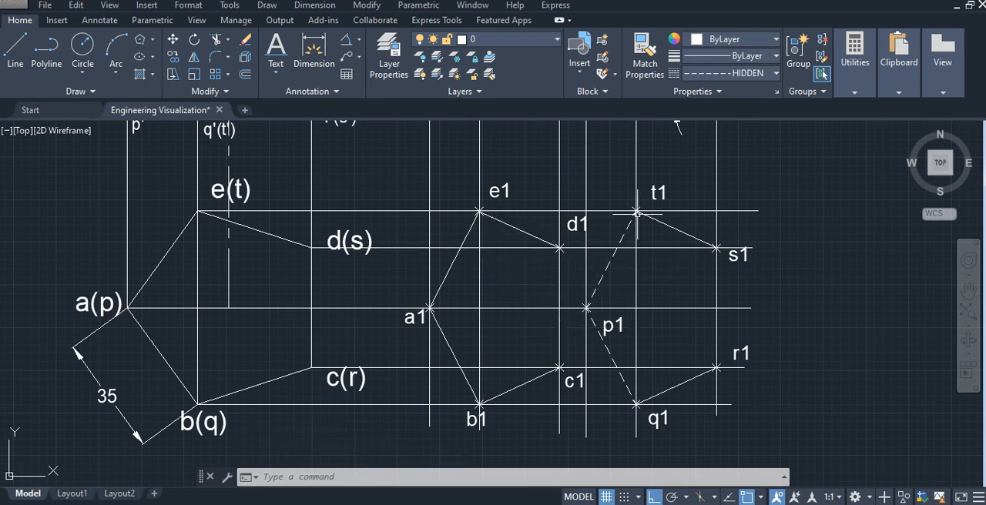
- Set the lineweight of all outline, top-end and hidden base edges in the inclined prism's top view to 0.30 mm
{"action": "left_click", "coordinate": [755, 57]}
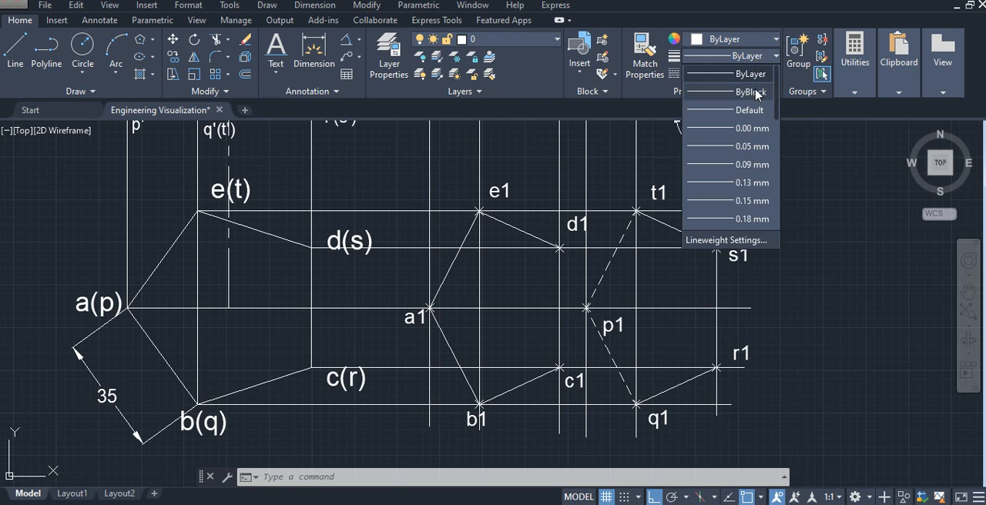
{"action": "left_click", "coordinate": [812, 184]}
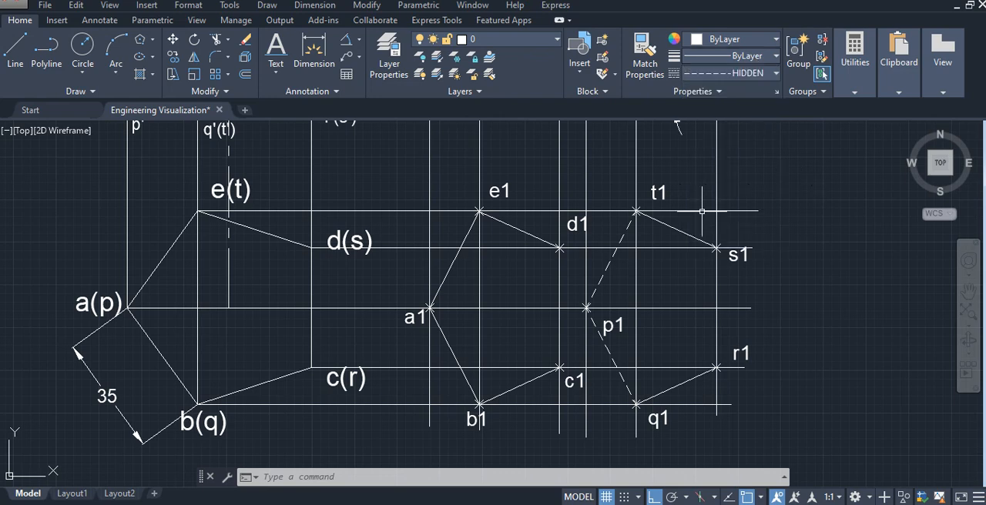
{"action": "left_click", "coordinate": [438, 293]}
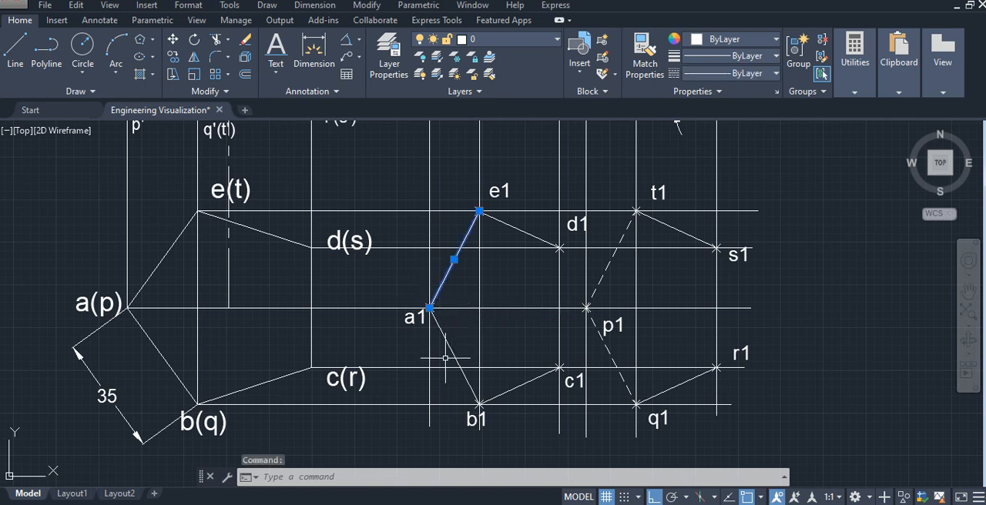
{"action": "left_click", "coordinate": [452, 350]}
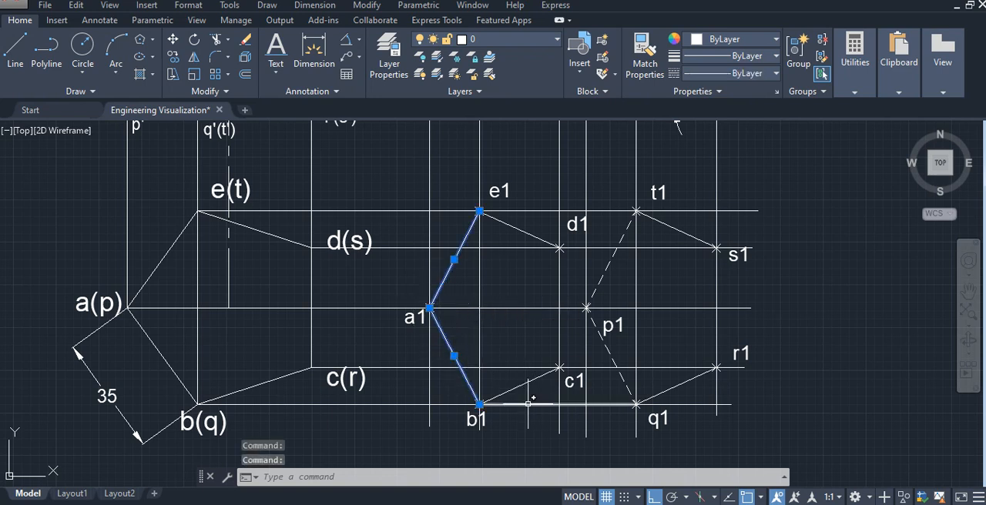
{"action": "left_click", "coordinate": [579, 403]}
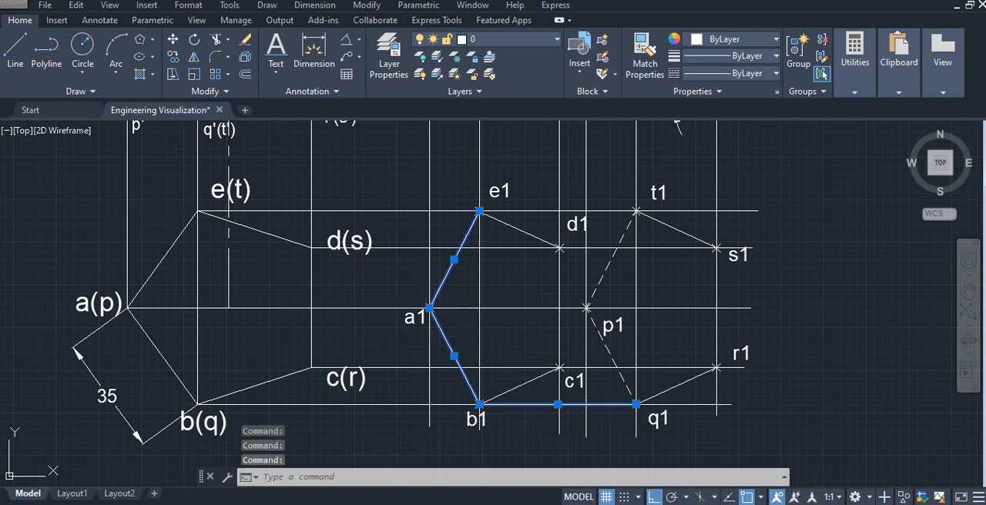
{"action": "left_click", "coordinate": [675, 379]}
{"action": "left_click", "coordinate": [542, 373]}
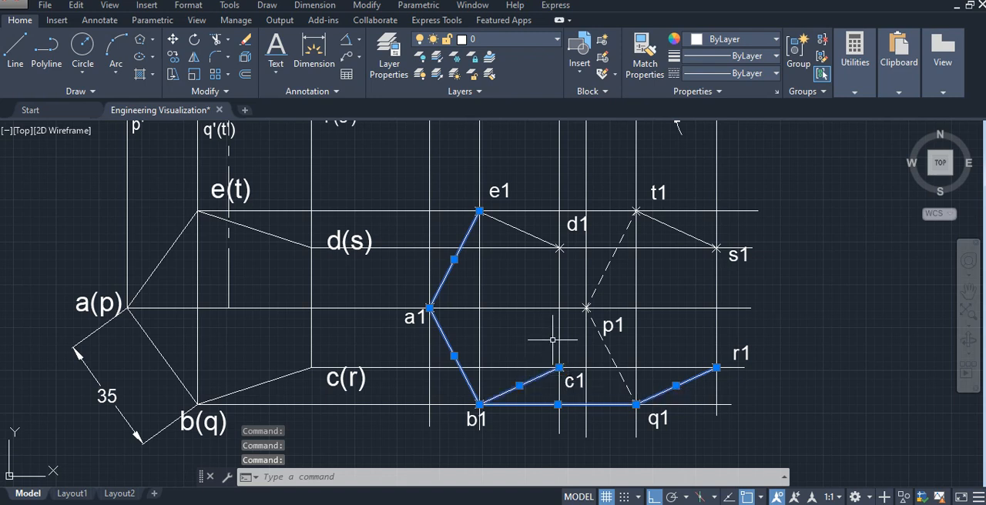
{"action": "left_click", "coordinate": [560, 316]}
{"action": "left_click", "coordinate": [547, 243]}
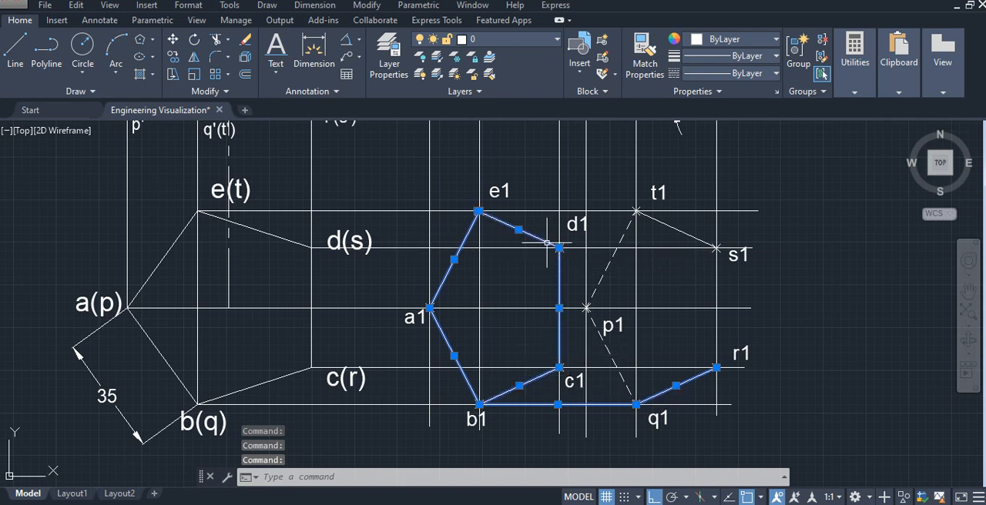
{"action": "left_click", "coordinate": [548, 211]}
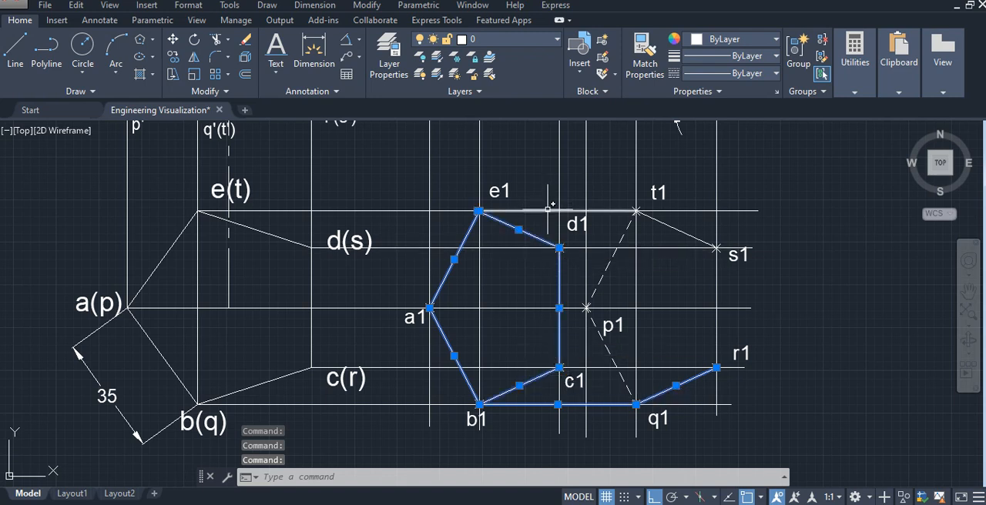
{"action": "left_click", "coordinate": [673, 227]}
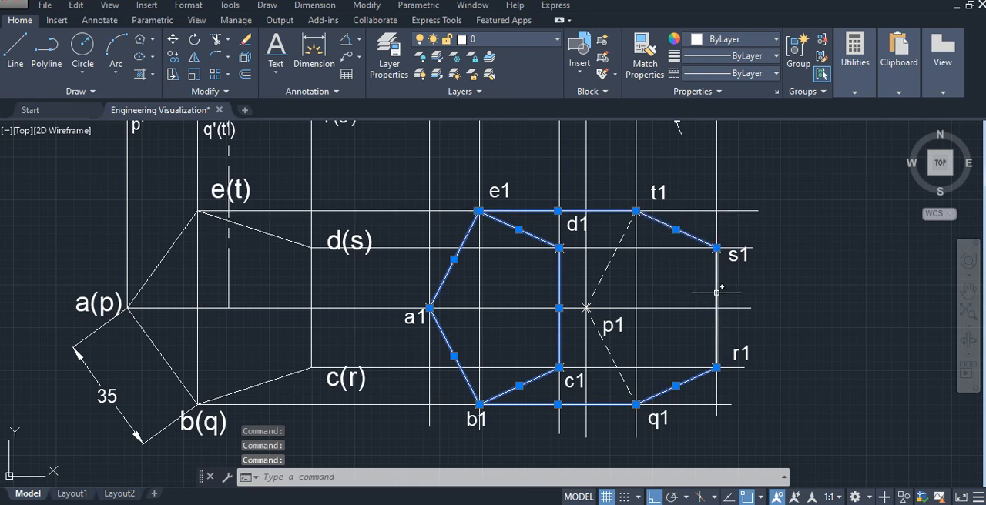
{"action": "left_click", "coordinate": [609, 263]}
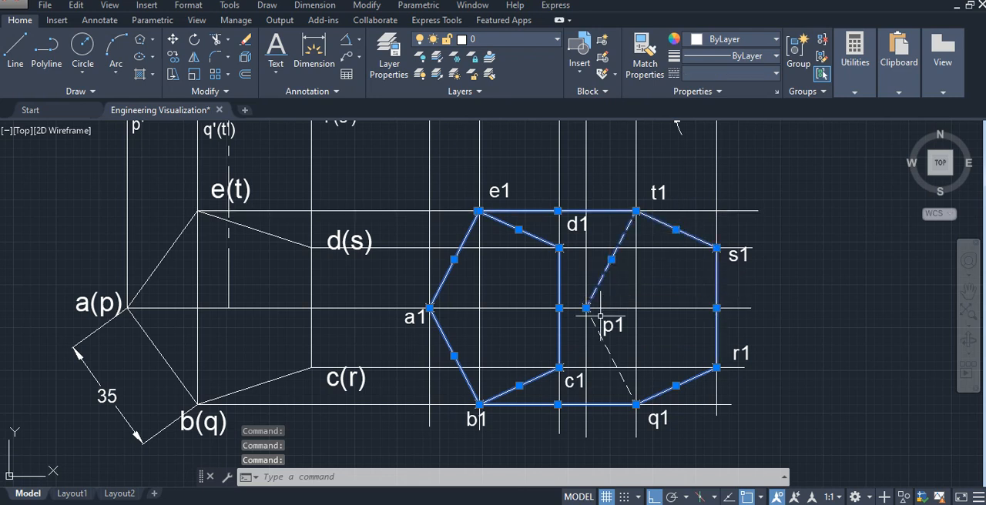
{"action": "left_click", "coordinate": [740, 55]}
{"action": "scroll", "coordinate": [751, 192], "scroll_direction": "down", "scroll_amount": 1}
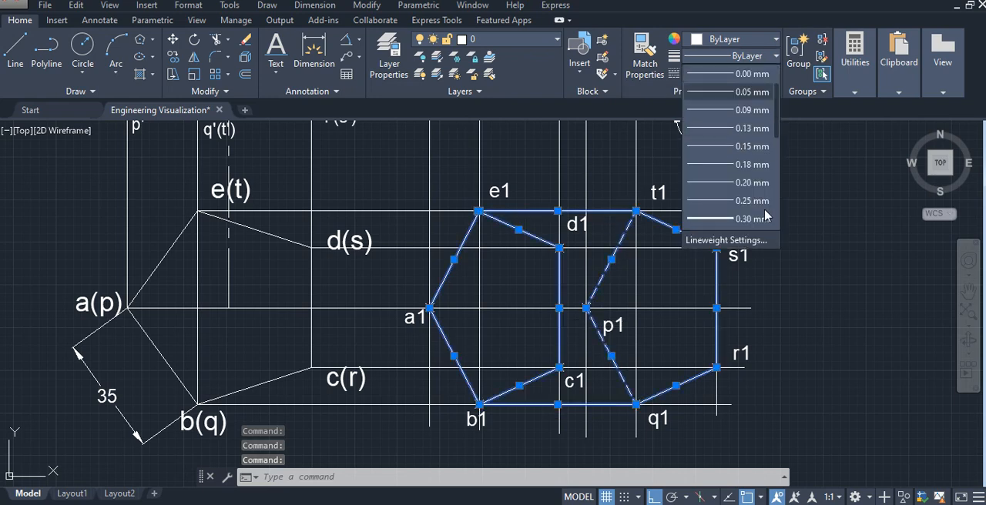
{"action": "left_click", "coordinate": [762, 222]}
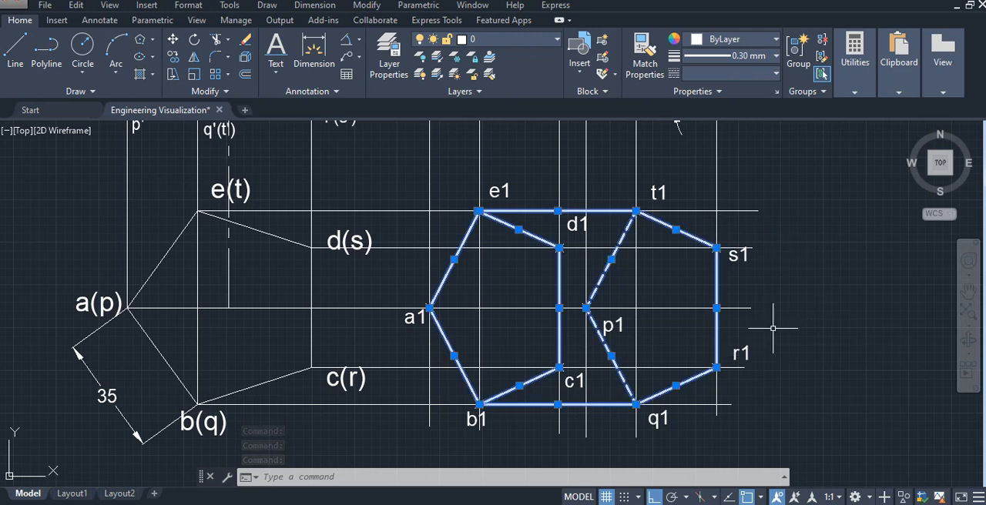
{"action": "key", "text": "Escape"}
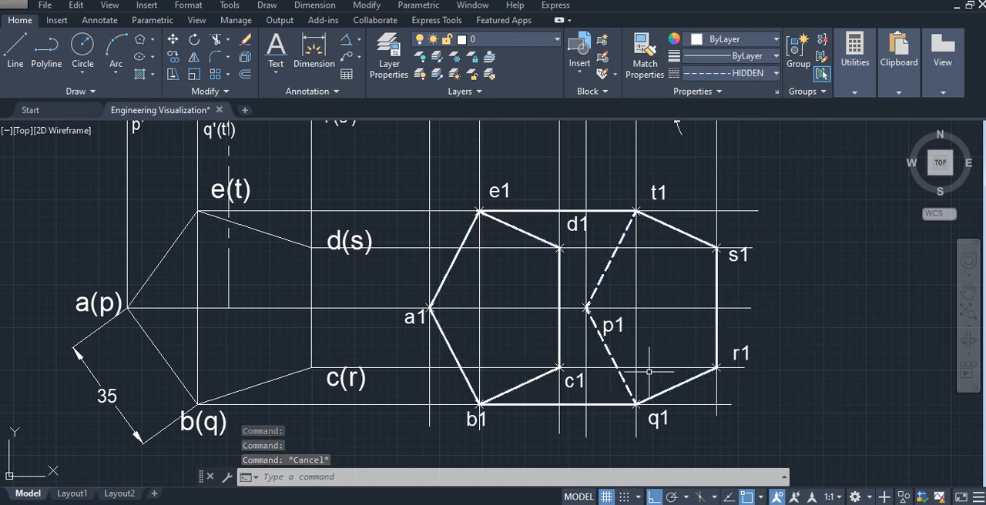
- Return the current linetype to ByLayer and draw the lateral edge from s1 to d1 in the inclined prism's top view
{"action": "left_click", "coordinate": [19, 65]}
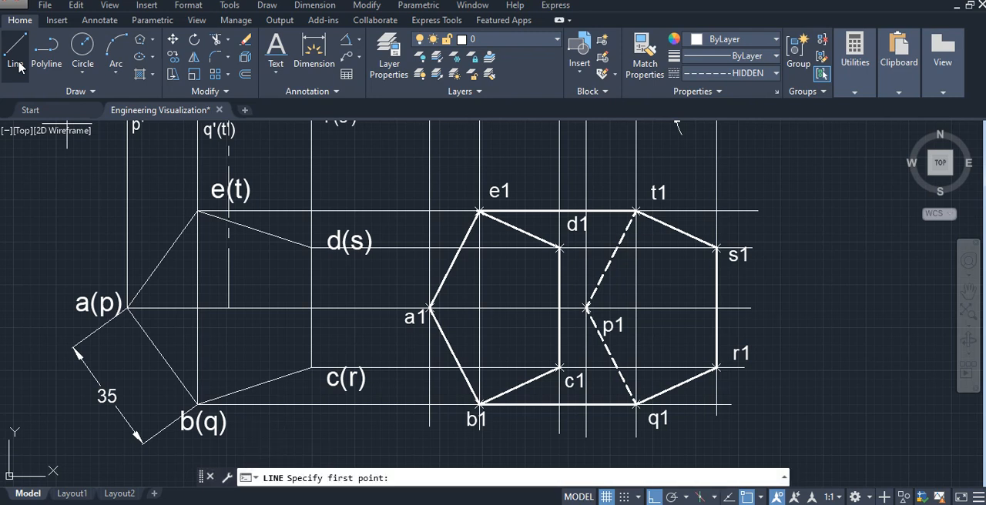
{"action": "left_click", "coordinate": [751, 74]}
{"action": "left_click", "coordinate": [750, 90]}
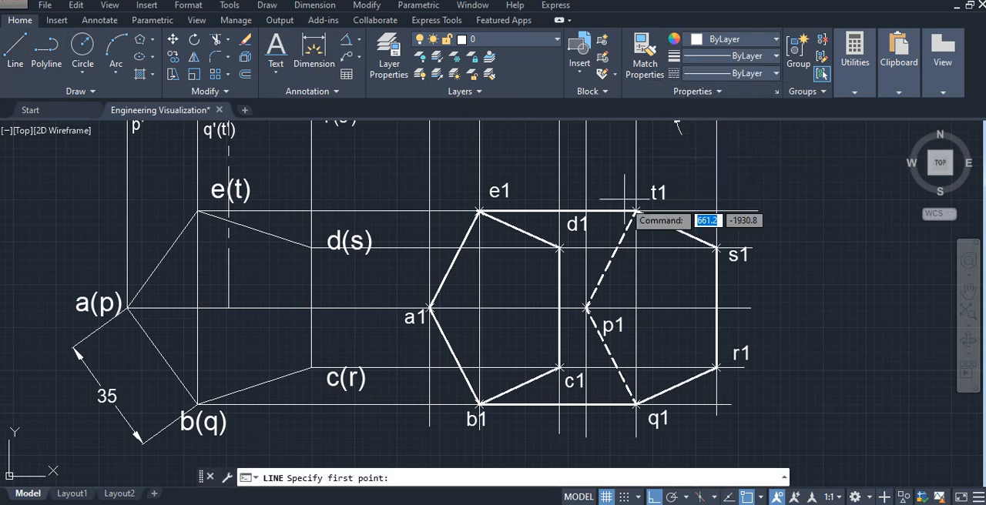
{"action": "left_click", "coordinate": [717, 248]}
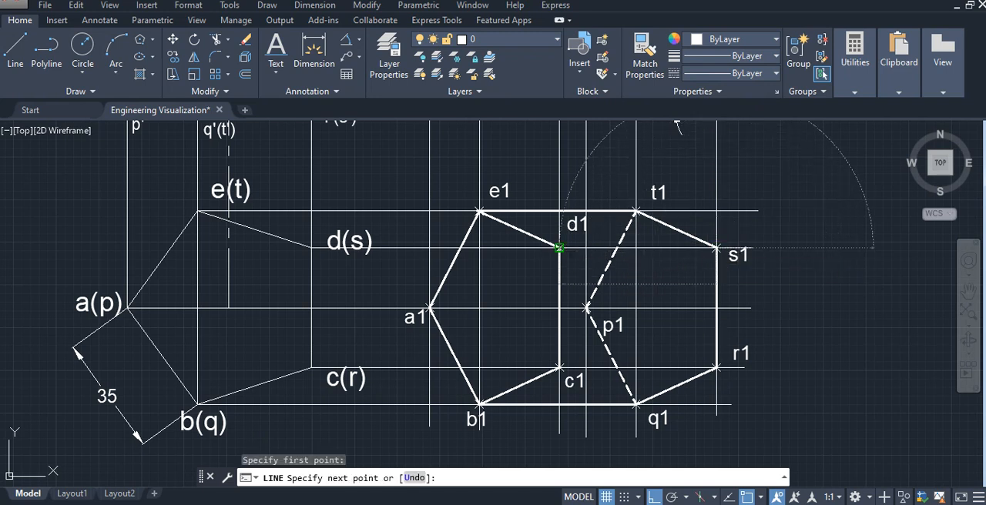
{"action": "left_click", "coordinate": [559, 248]}
{"action": "key", "text": "Escape"}
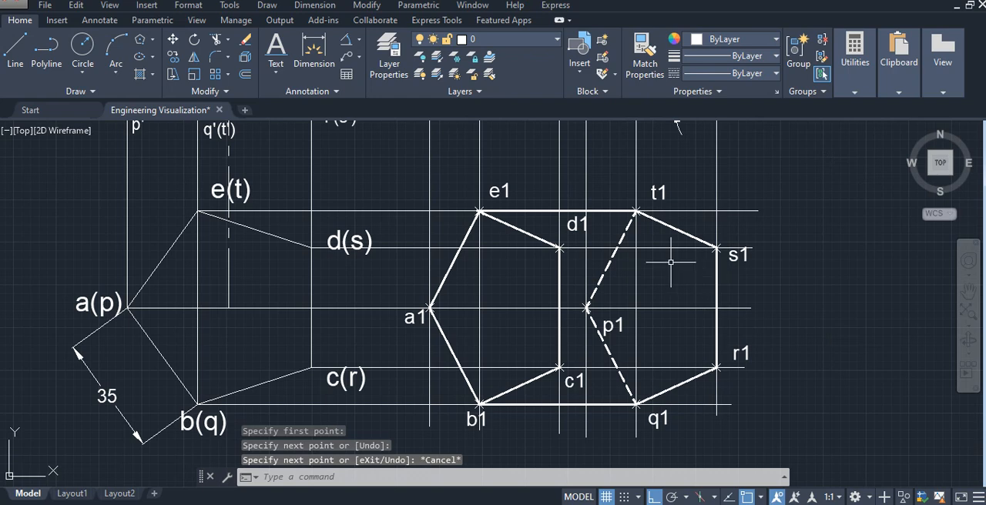
- Draw the lateral edge from r1 to c1 in the inclined prism's top view
{"action": "left_click", "coordinate": [16, 48]}
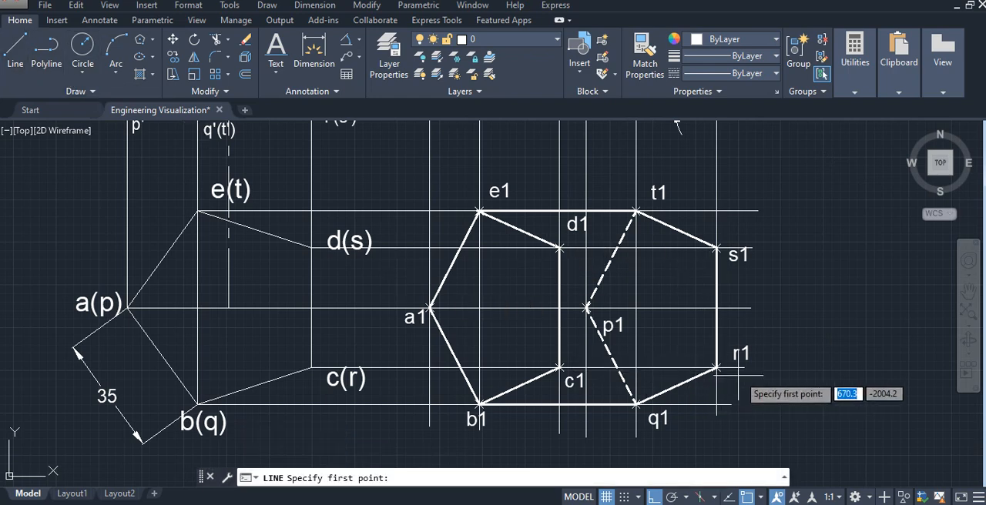
{"action": "left_click", "coordinate": [716, 368]}
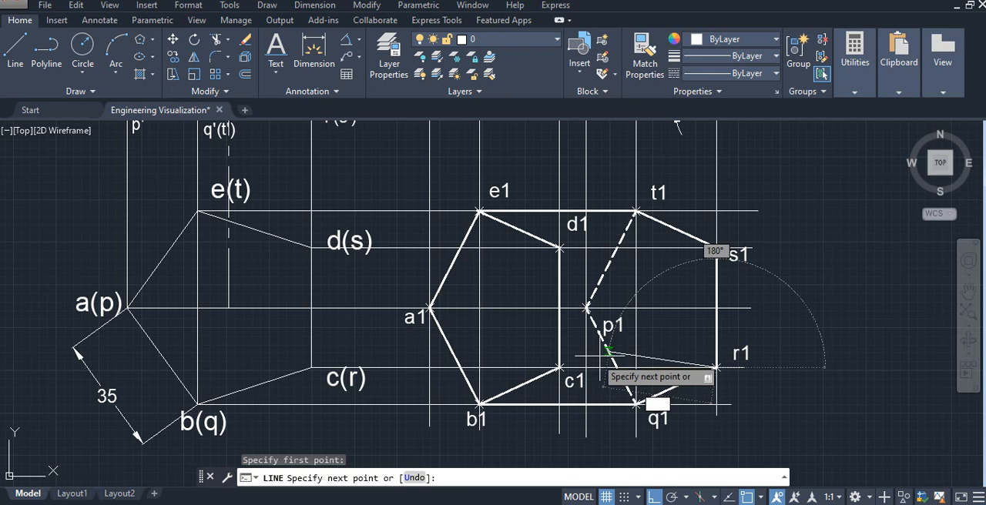
{"action": "left_click", "coordinate": [560, 368]}
{"action": "key", "text": "Escape"}
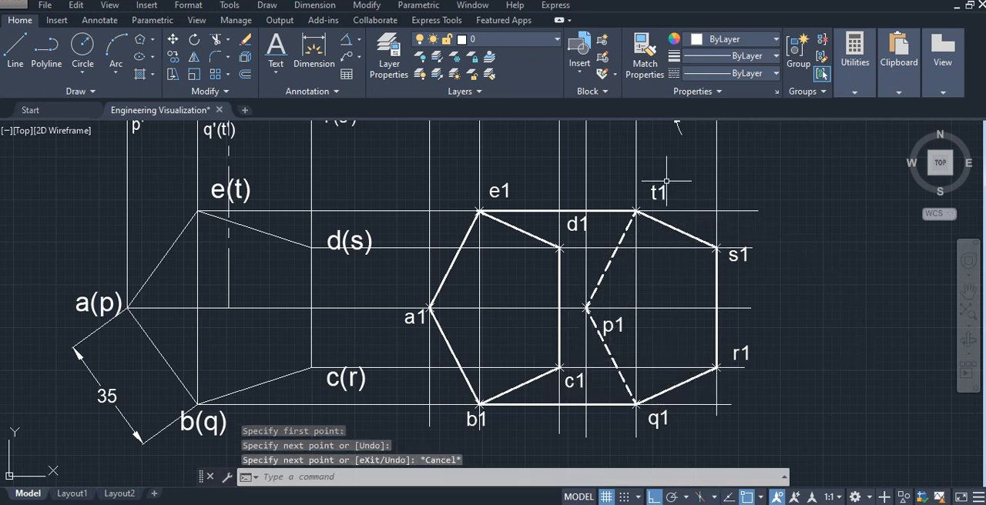
- Set the lineweight of the lateral edges s1–d1 and r1–c1 in the inclined prism's top view to 0.30 mm
{"action": "left_click", "coordinate": [669, 256]}
{"action": "key", "text": "Escape"}
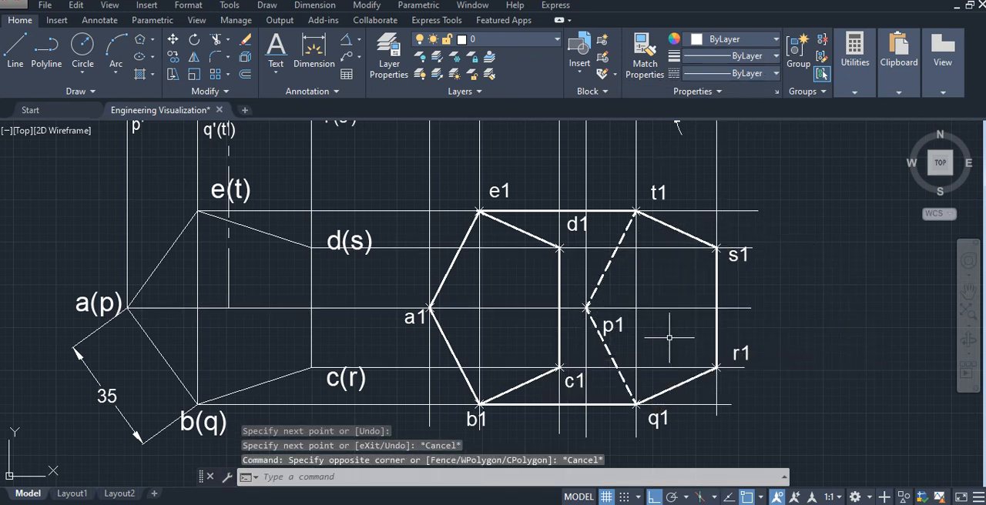
{"action": "left_click", "coordinate": [673, 249]}
{"action": "left_click", "coordinate": [671, 369]}
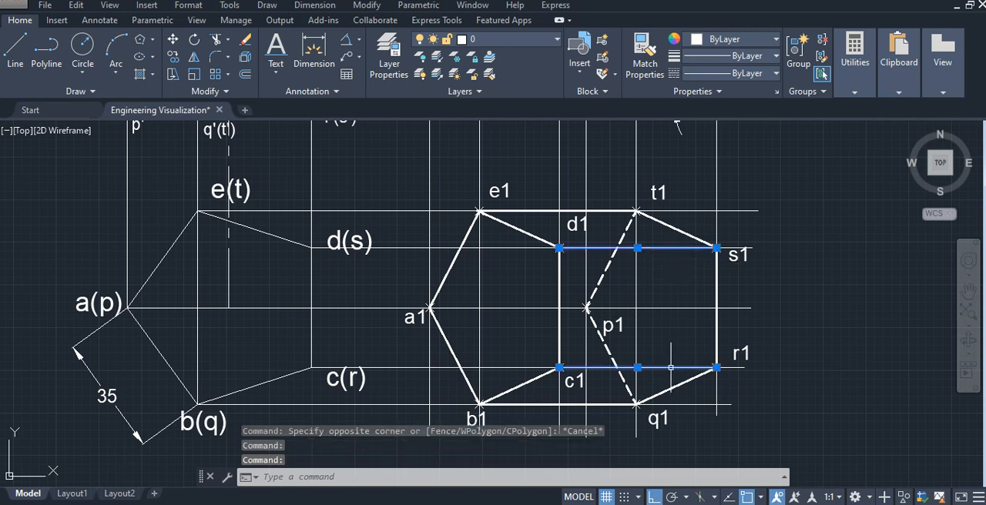
{"action": "left_click", "coordinate": [716, 75]}
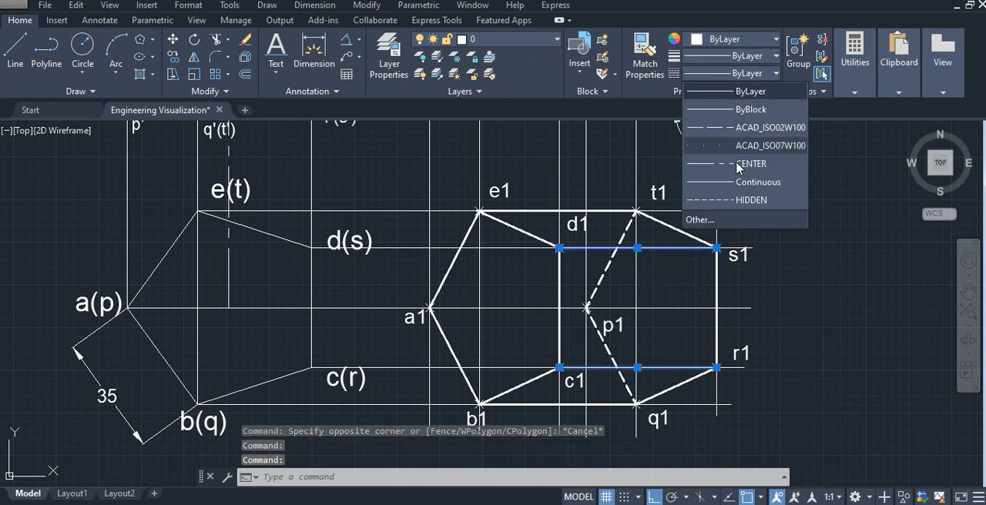
{"action": "left_click", "coordinate": [738, 73]}
{"action": "left_click", "coordinate": [738, 59]}
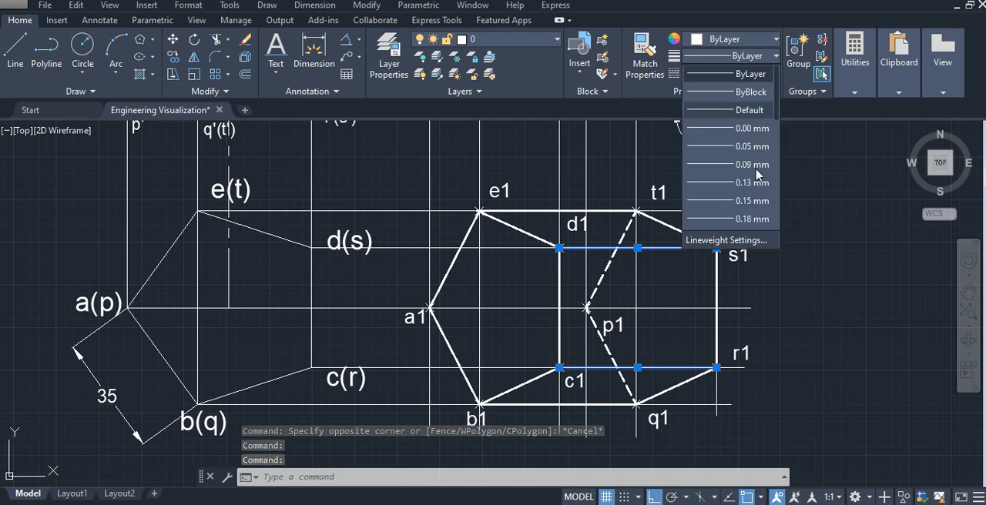
{"action": "left_click", "coordinate": [752, 219]}
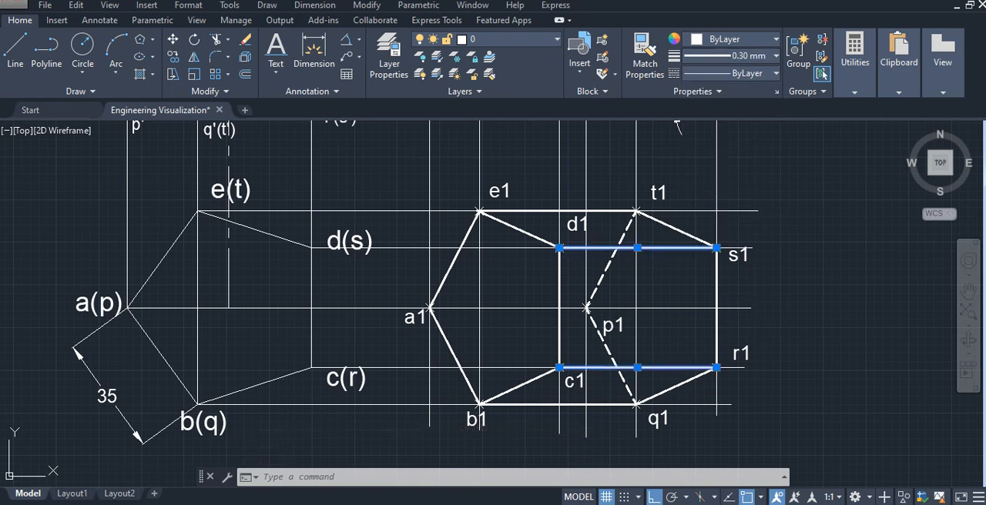
{"action": "key", "text": "Escape"}
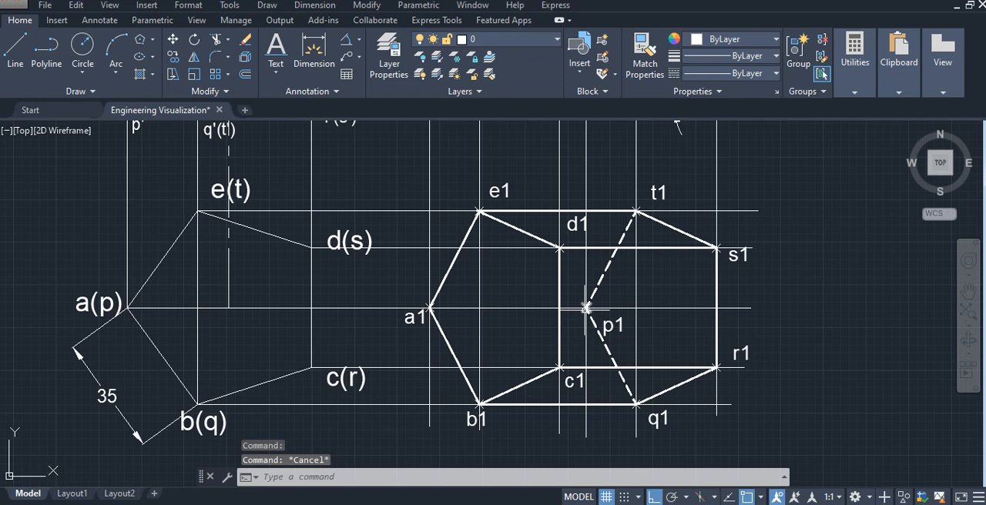
- Draw the hidden lateral edge from p1 to a1 in the inclined prism's top view with HIDDEN linetype and 0.30 mm lineweight
{"action": "left_click", "coordinate": [726, 74]}
{"action": "left_click", "coordinate": [745, 200]}
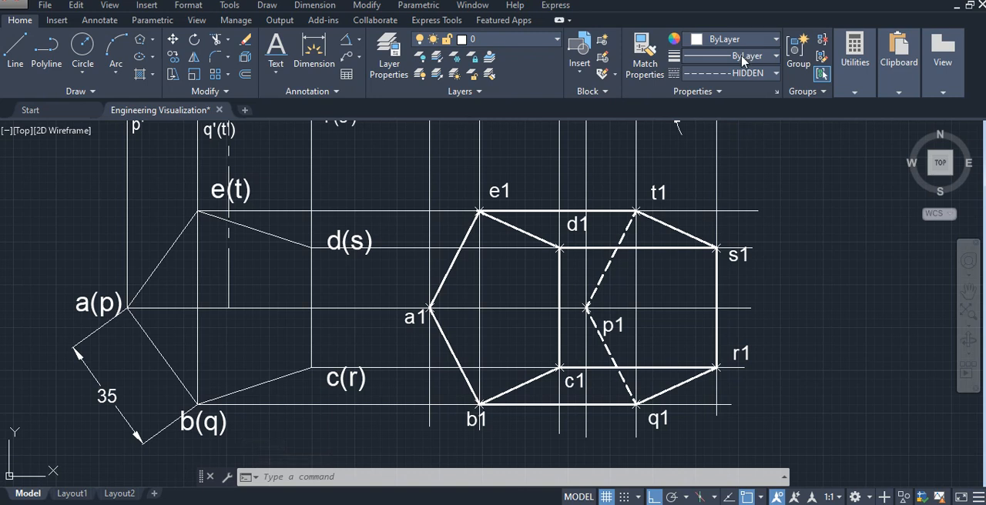
{"action": "left_click", "coordinate": [743, 60]}
{"action": "scroll", "coordinate": [759, 193], "scroll_direction": "down", "scroll_amount": 3}
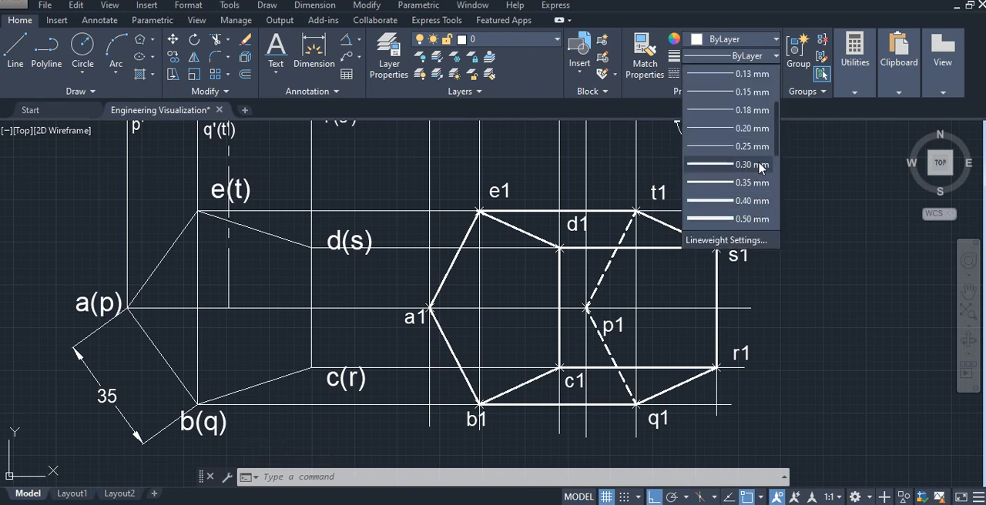
{"action": "left_click", "coordinate": [752, 165]}
{"action": "left_click", "coordinate": [14, 48]}
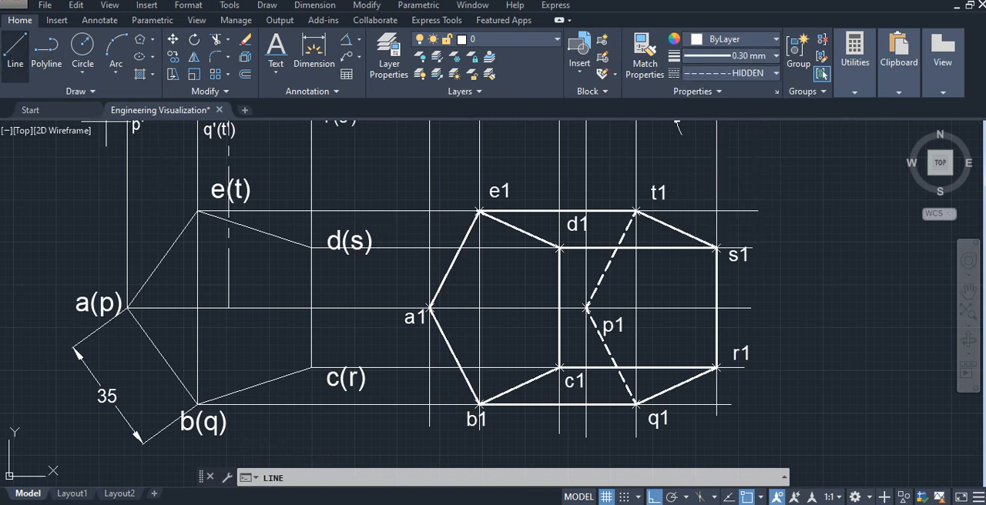
{"action": "left_click", "coordinate": [587, 308]}
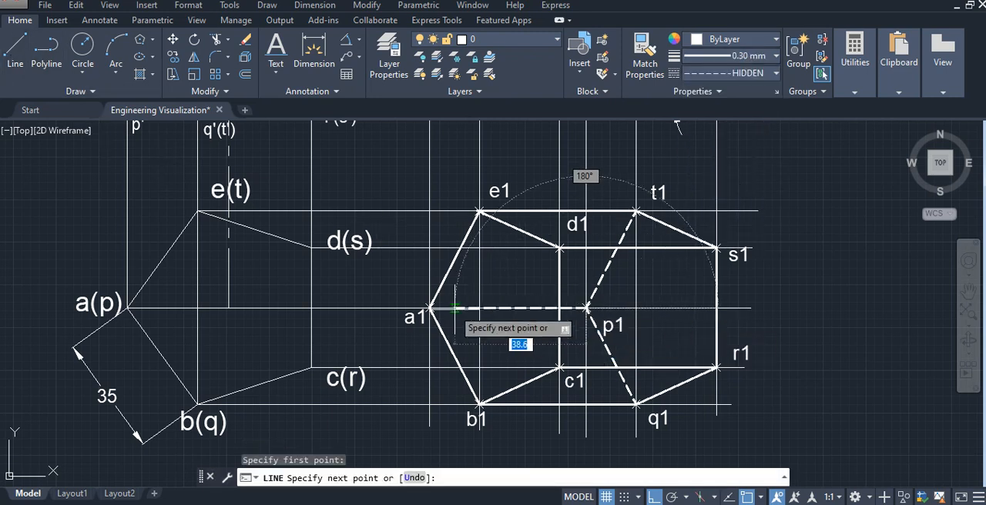
{"action": "left_click", "coordinate": [429, 309]}
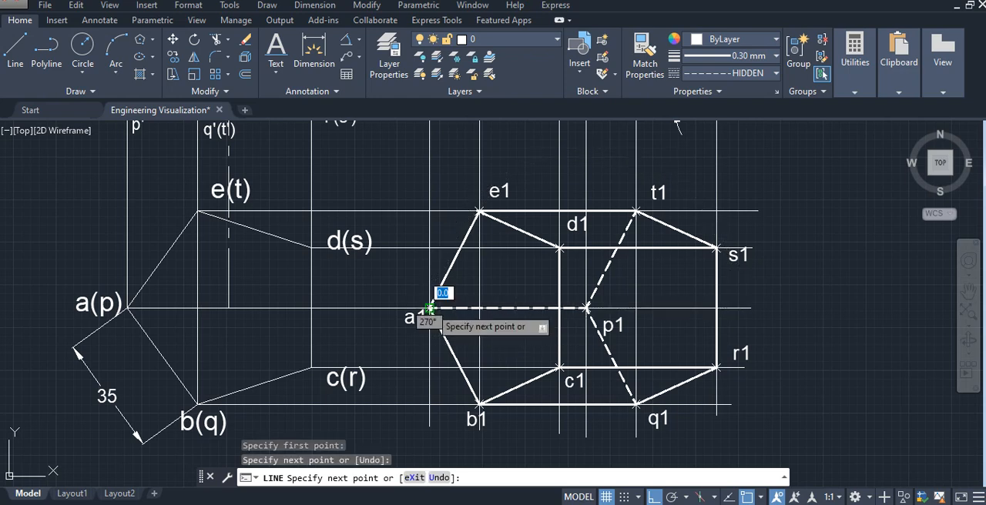
{"action": "key", "text": "Escape"}
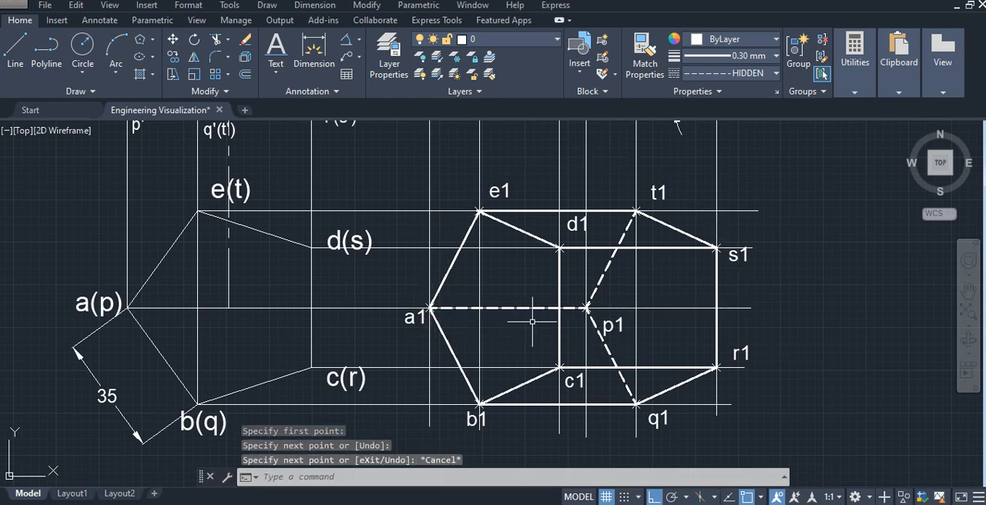
{"action": "scroll", "coordinate": [720, 324], "scroll_direction": "down", "scroll_amount": 2}
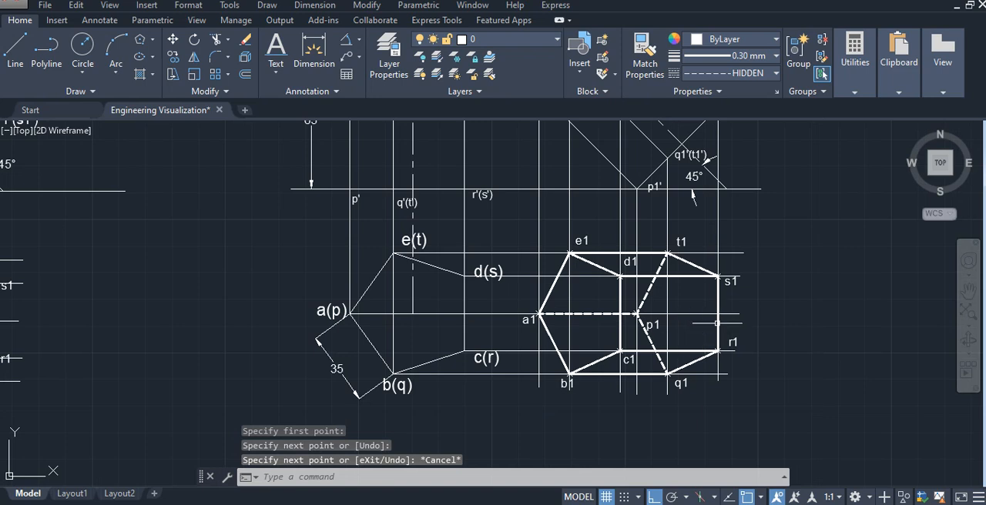
{"action": "middle_click_drag", "start_coordinate": [778, 308], "coordinate": [777, 333]}
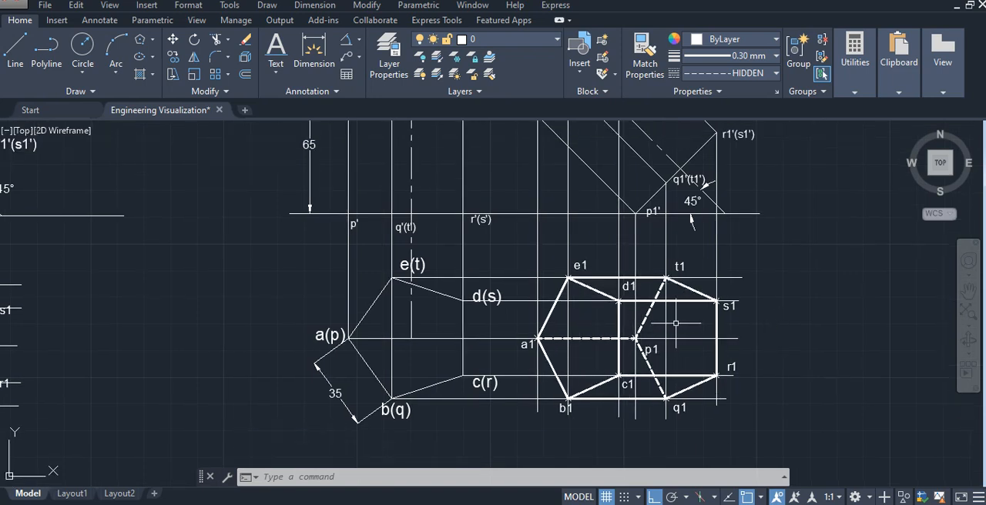
{"action": "mouse_move", "coordinate": [759, 278]}
{"action": "middle_mouse_down"}
{"action": "mouse_move", "coordinate": [688, 349]}
{"action": "mouse_move", "coordinate": [688, 327]}
{"action": "middle_mouse_up"}
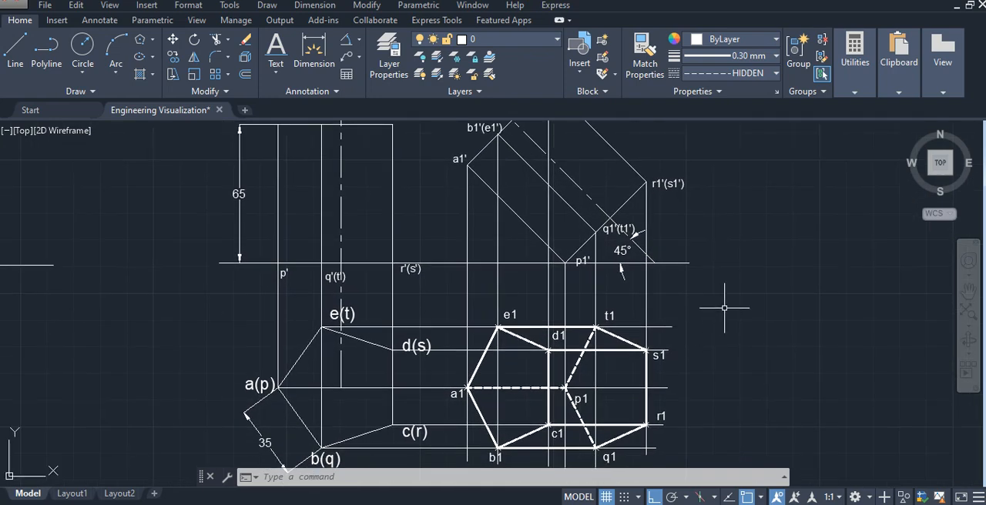